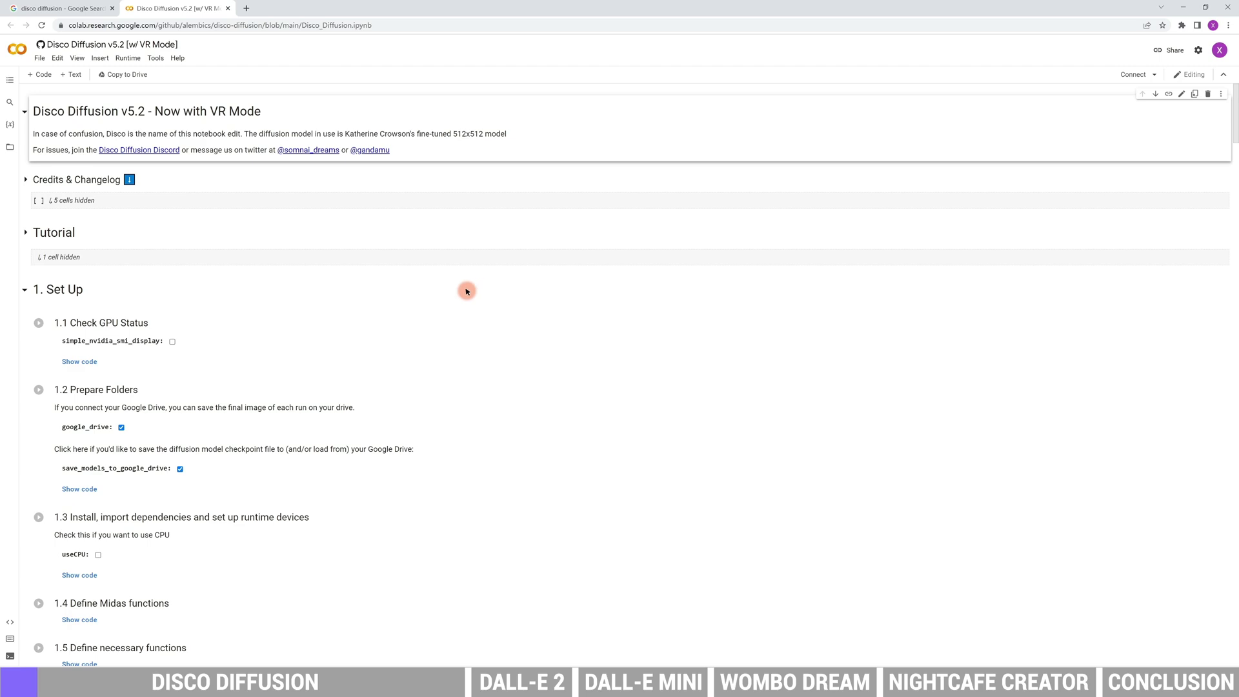
# Step: Scroll to 3. Settings and check the steps value of 250
pyautogui.scroll(-1, 487, 284)
pyautogui.scroll(-3, 487, 284)
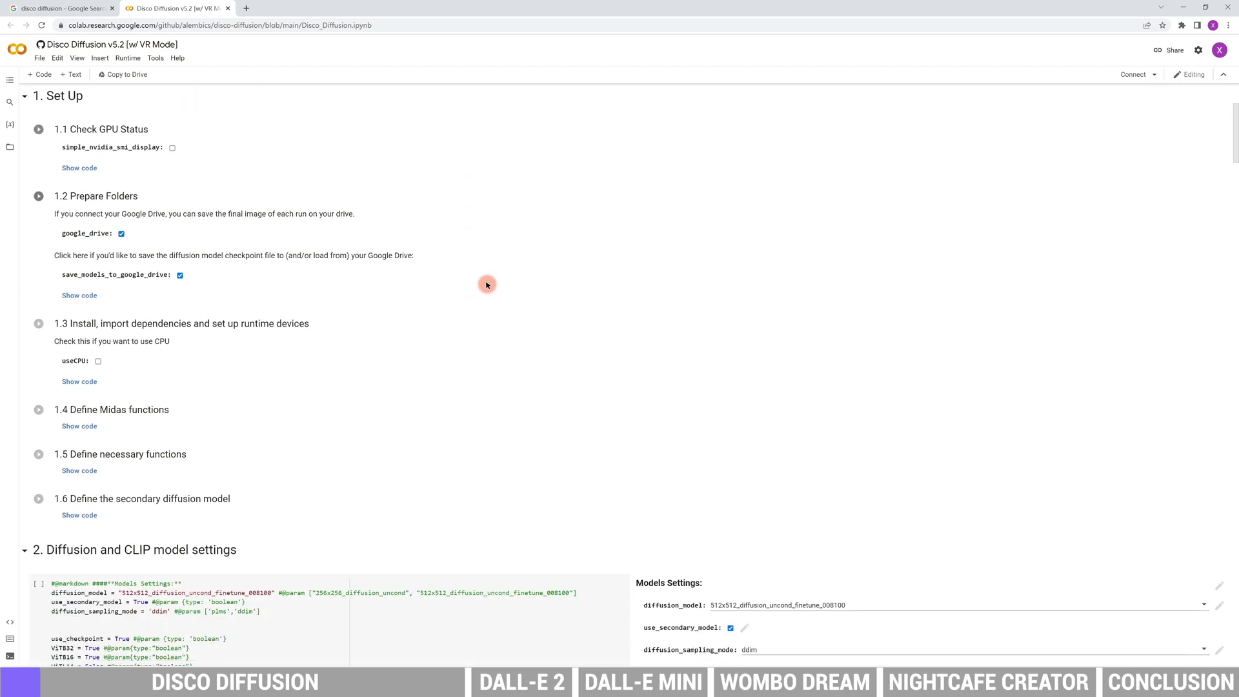
pyautogui.scroll(-12, 543, 262)
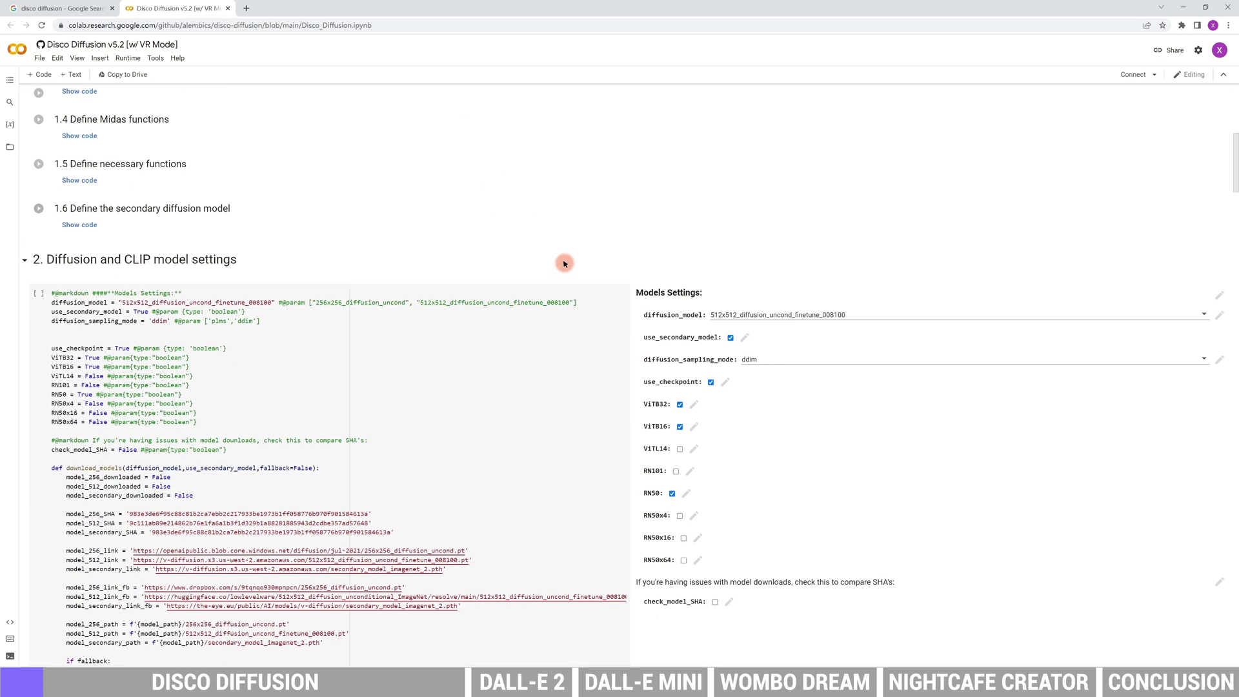
pyautogui.scroll(-15, 760, 446)
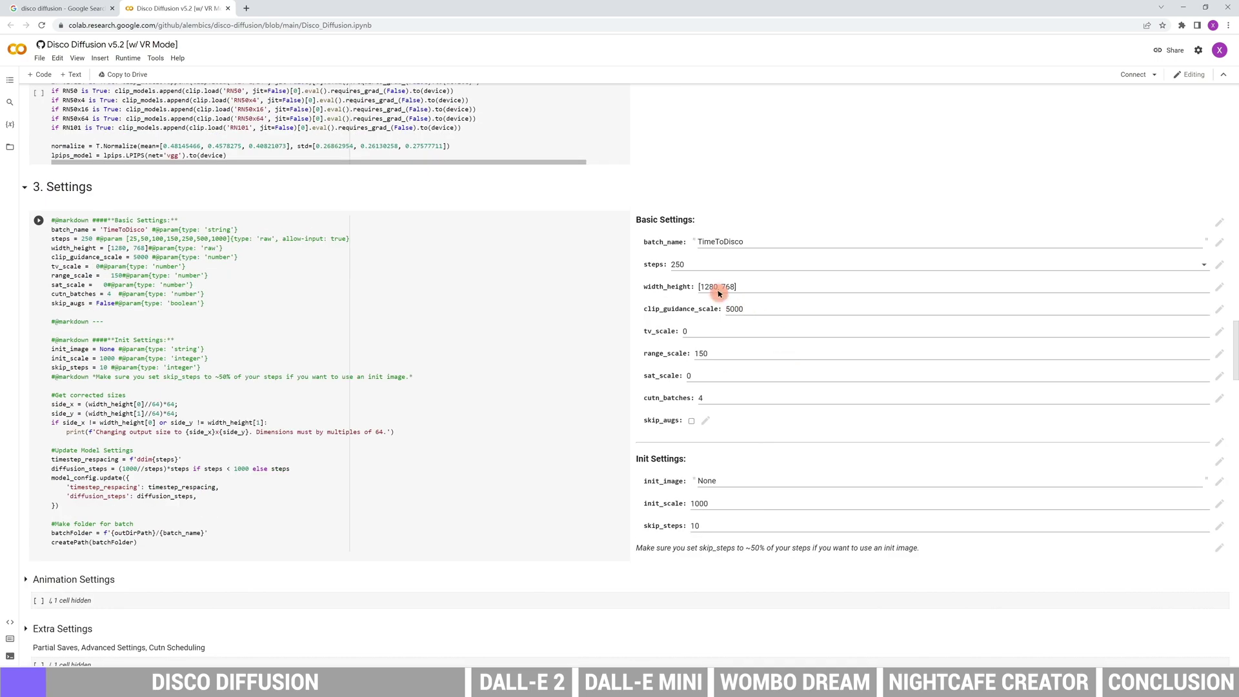
pyautogui.doubleClick(694, 264)
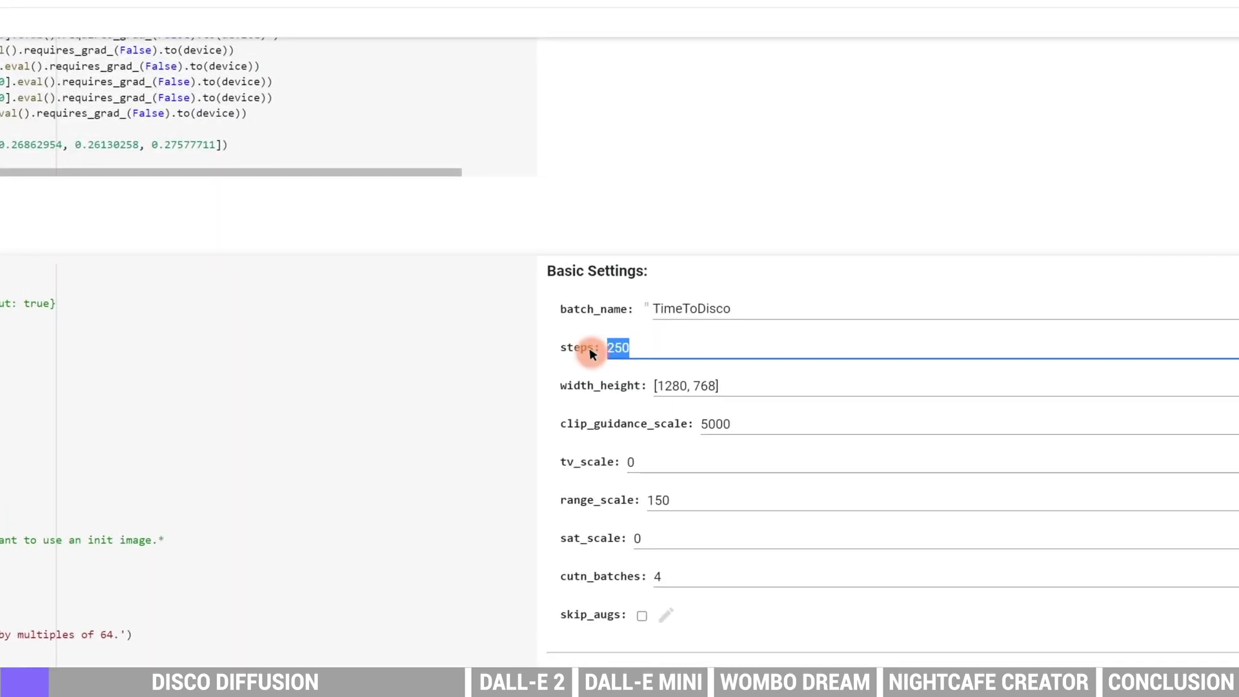
pyautogui.click(644, 348)
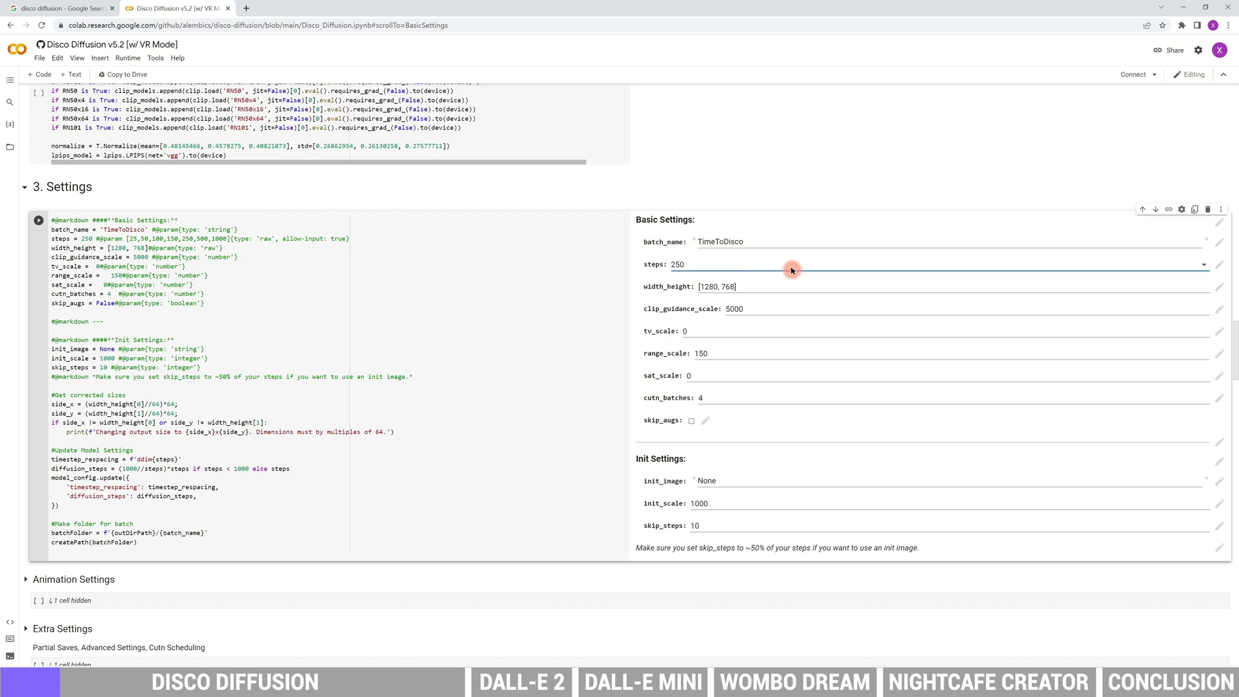
# Step: Check width_height [1280, 768] and init_image, then open the notebook's file browser
pyautogui.click(769, 287)
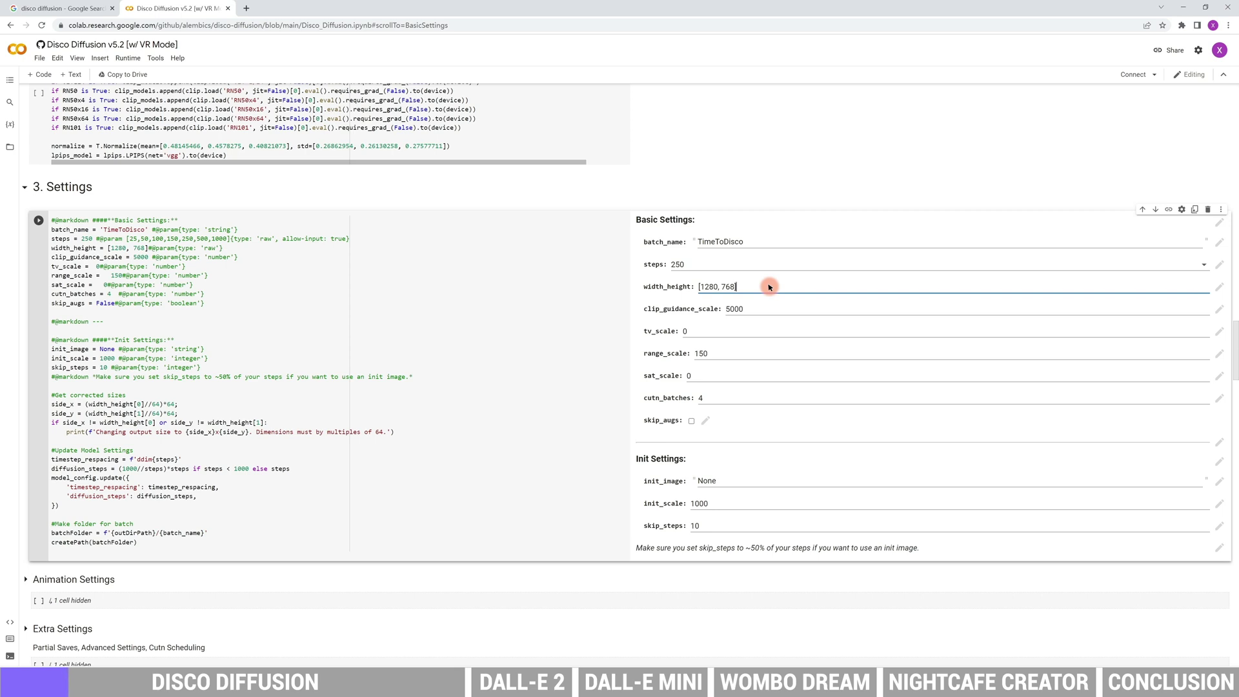
pyautogui.moveTo(739, 286); pyautogui.dragTo(693, 288)
pyautogui.click(769, 284)
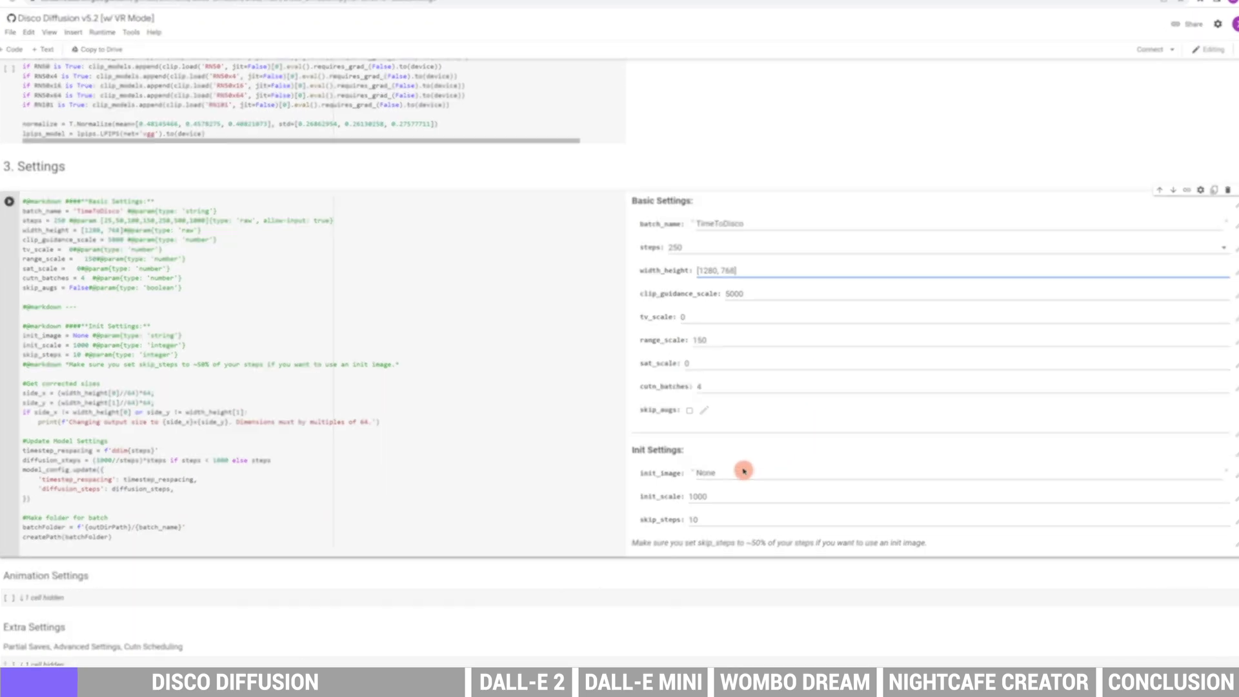
pyautogui.click(743, 470)
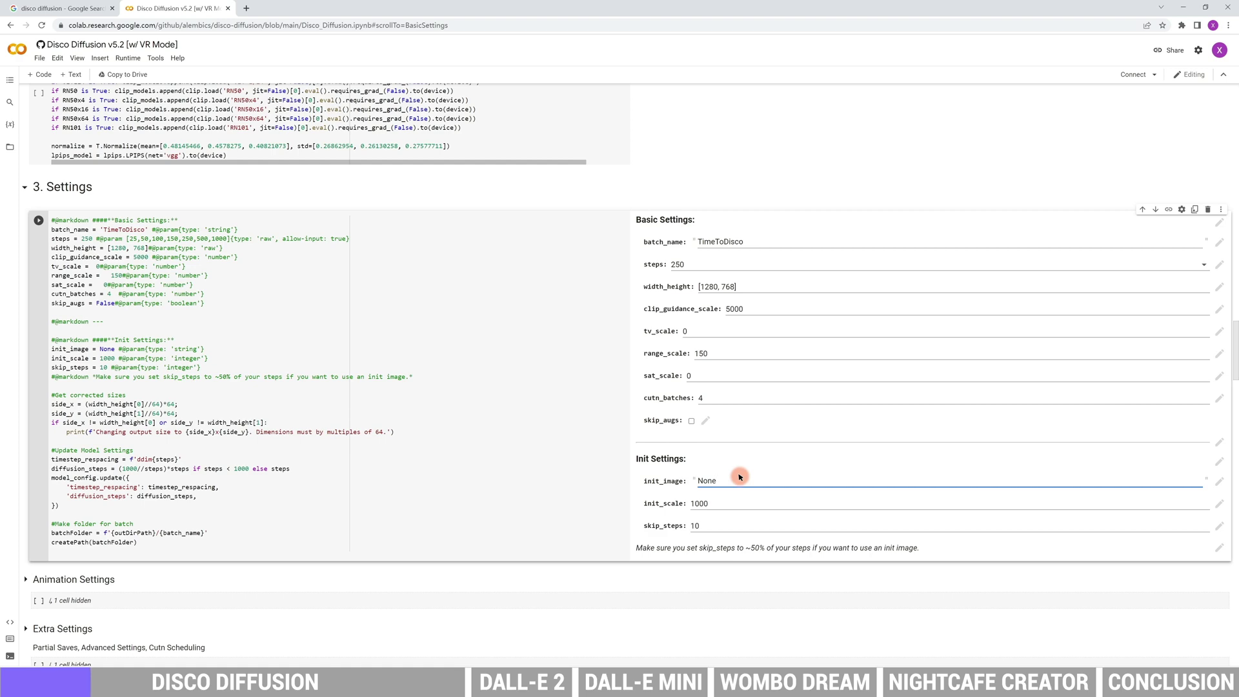
pyautogui.click(8, 147)
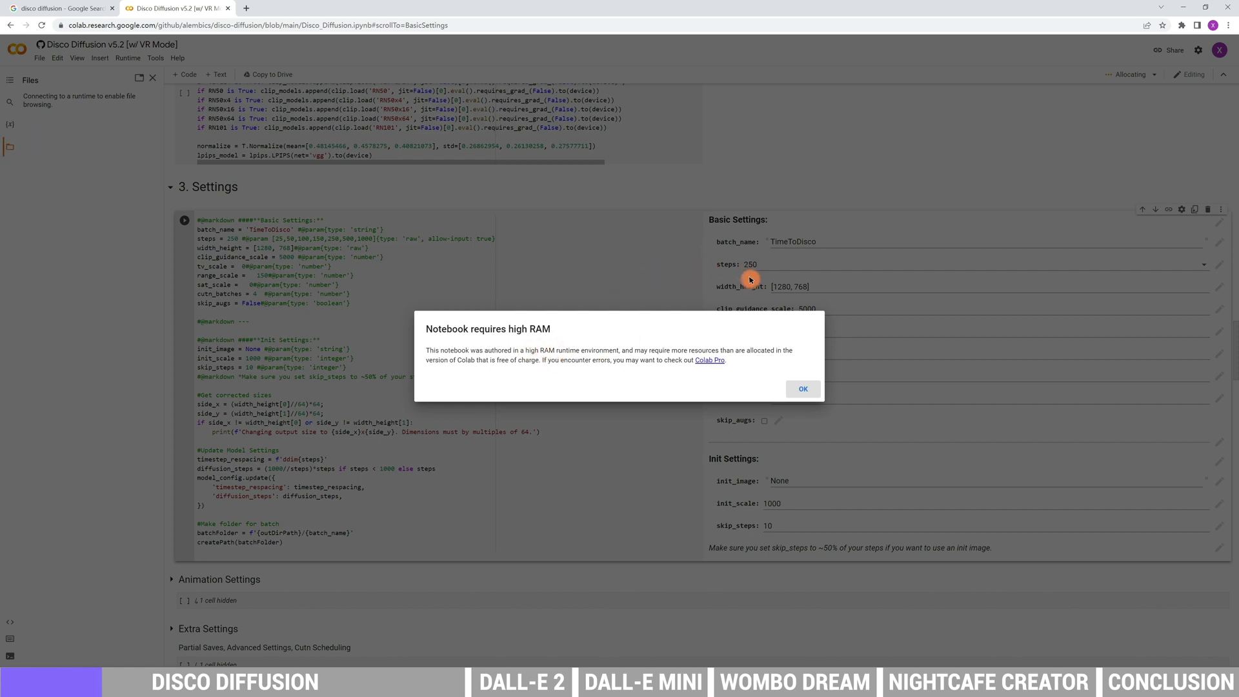
# Step: Dismiss the high-RAM notice and upload 6_1.jpg to the notebook's files
pyautogui.click(802, 389)
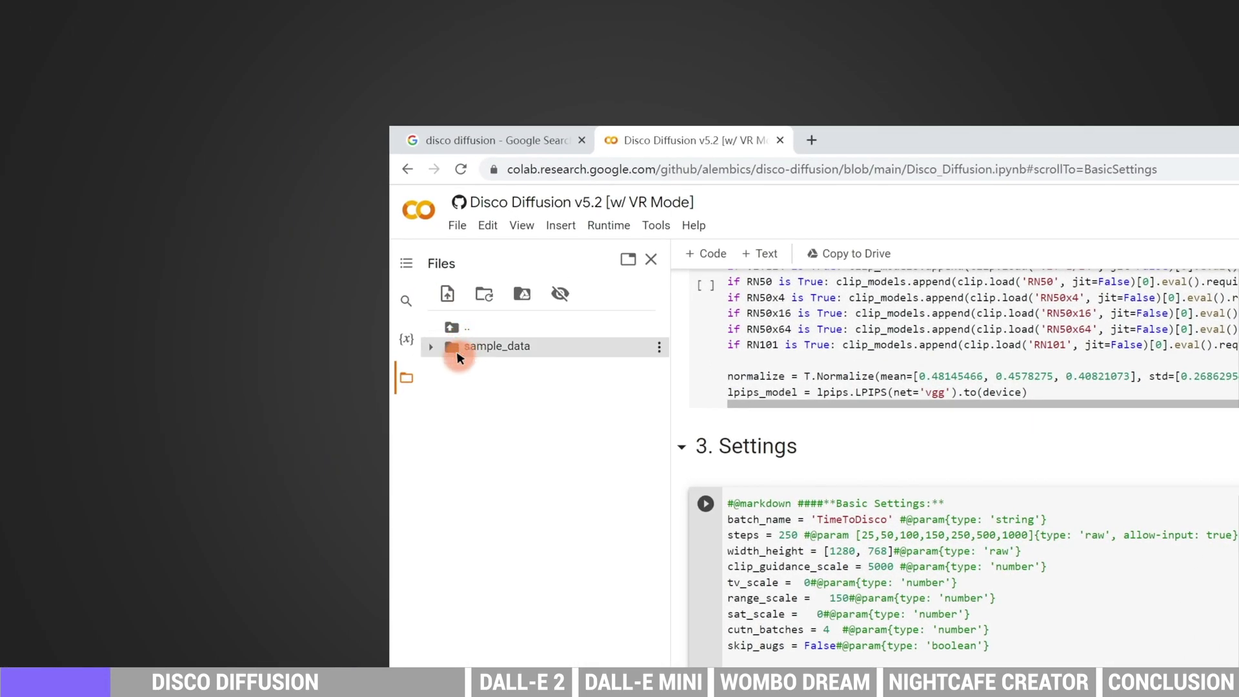
pyautogui.click(447, 294)
pyautogui.doubleClick(693, 469)
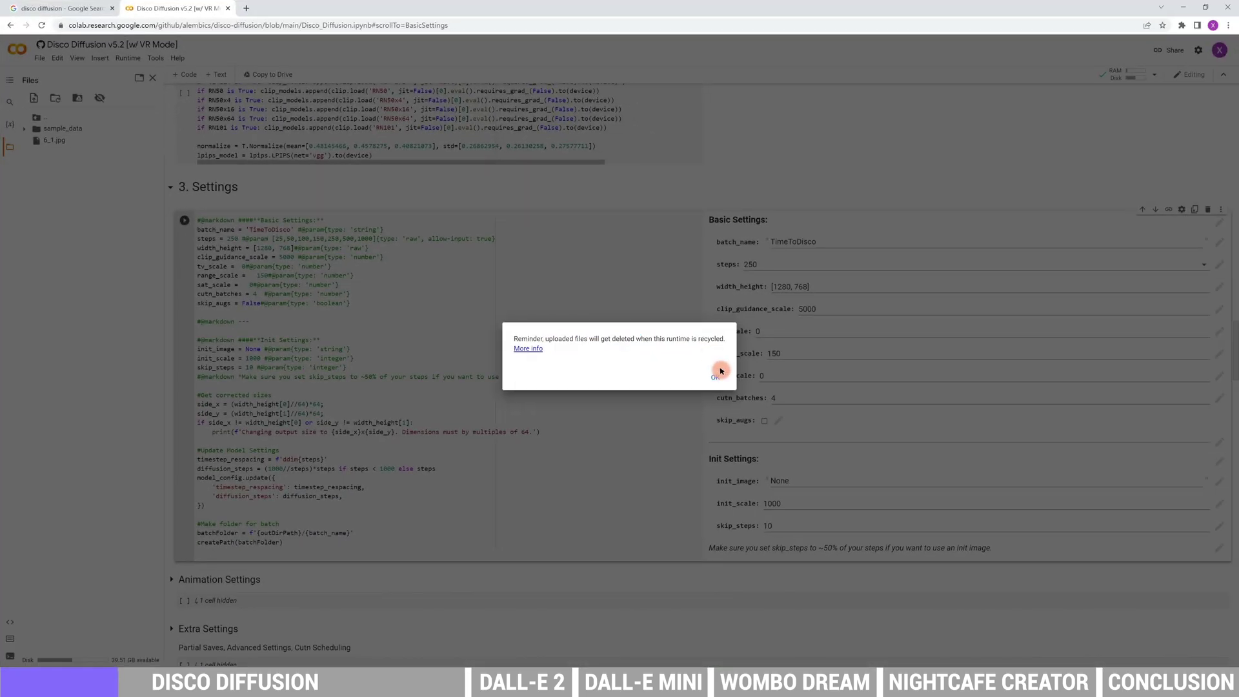
pyautogui.click(717, 374)
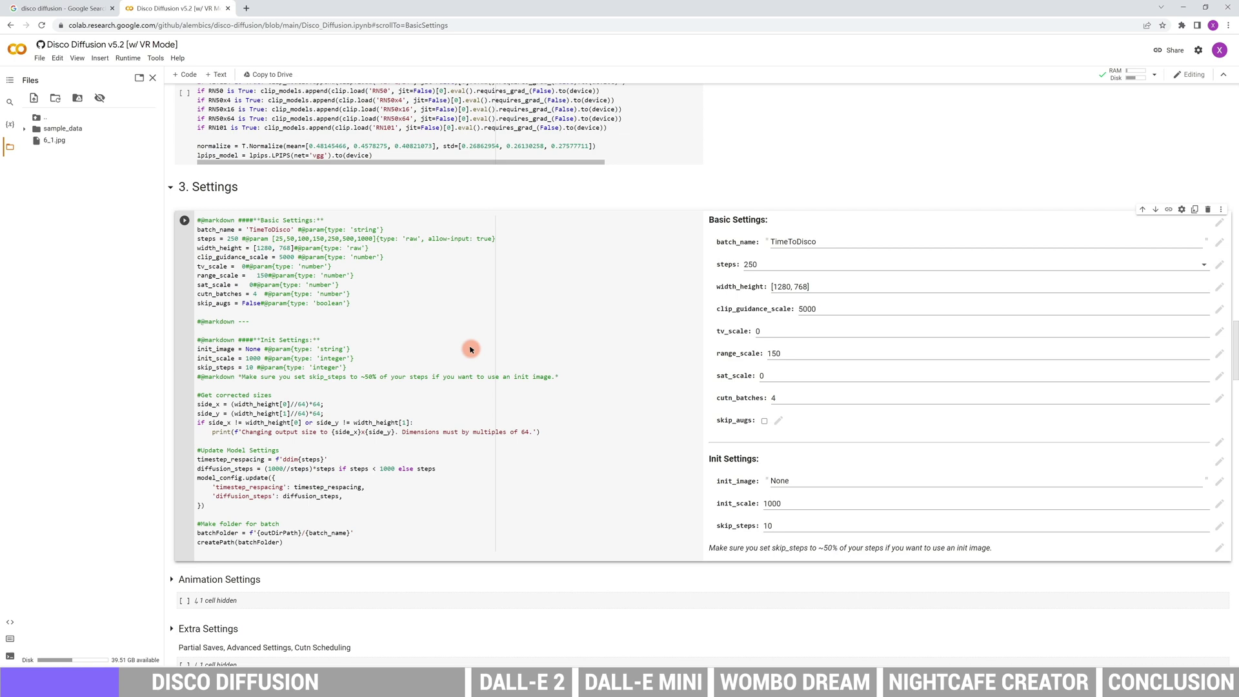
# Step: Copy the path of 6_1.jpg and paste it into init_image as /content/6_1.jpg
pyautogui.rightClick(126, 140)
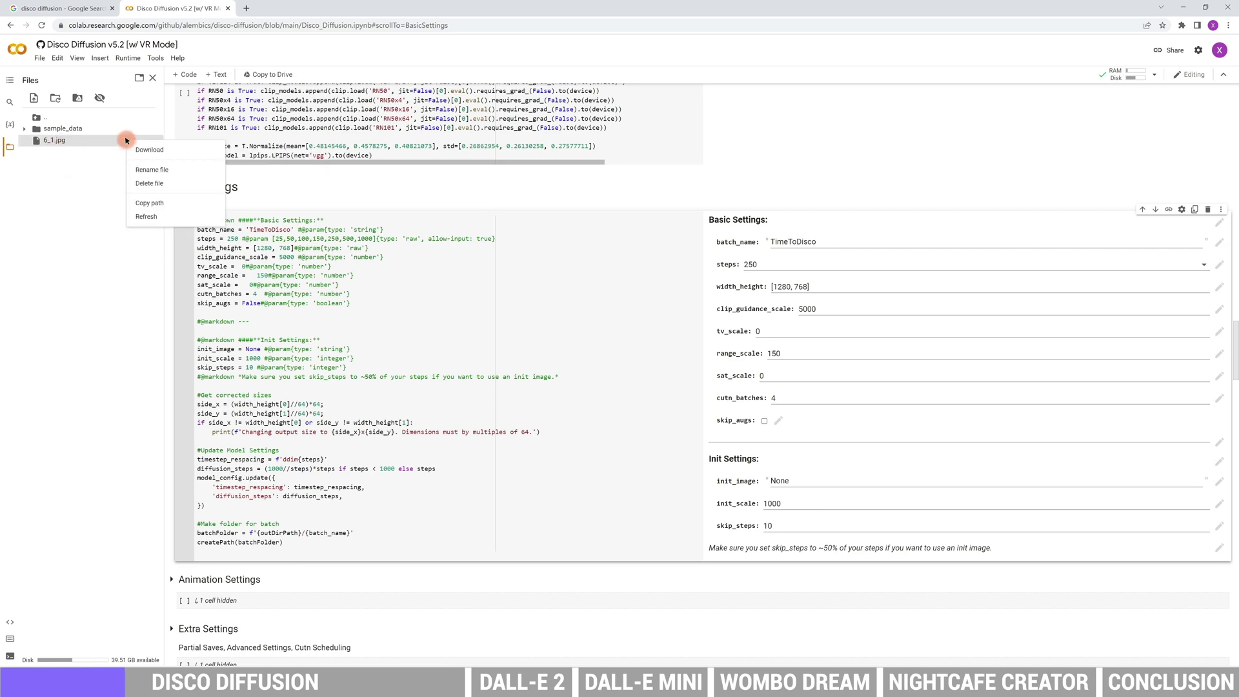
pyautogui.click(155, 202)
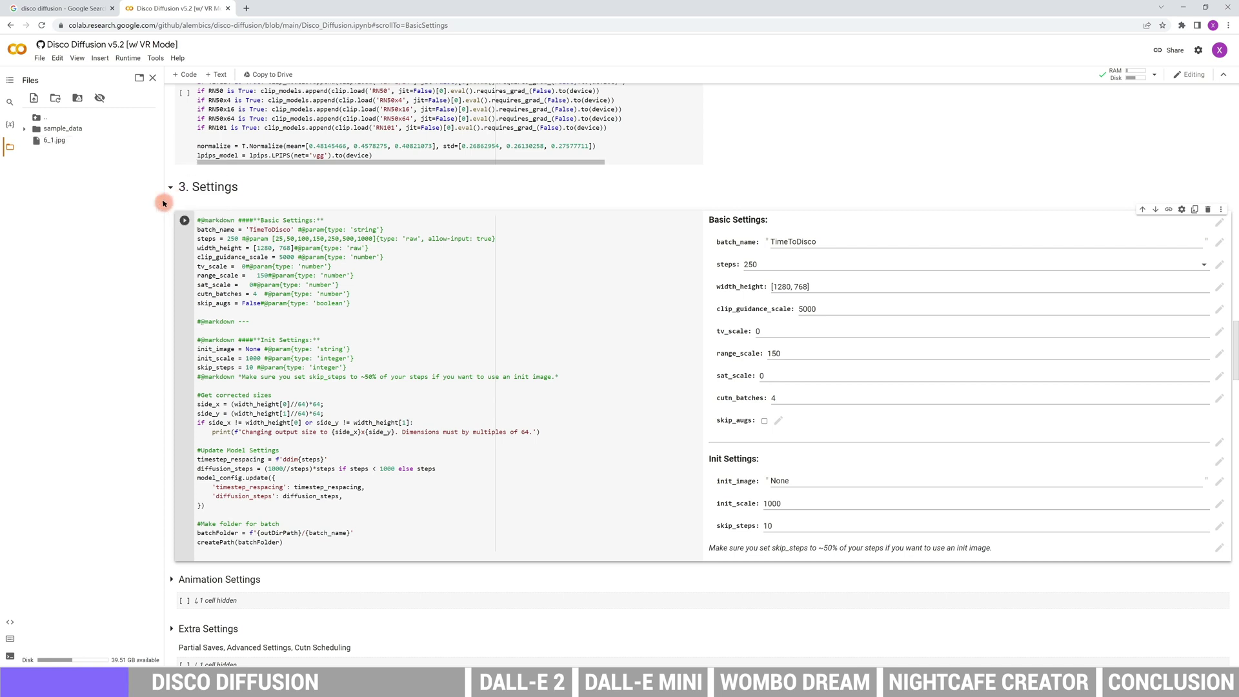
pyautogui.click(792, 478)
pyautogui.doubleClick(781, 480)
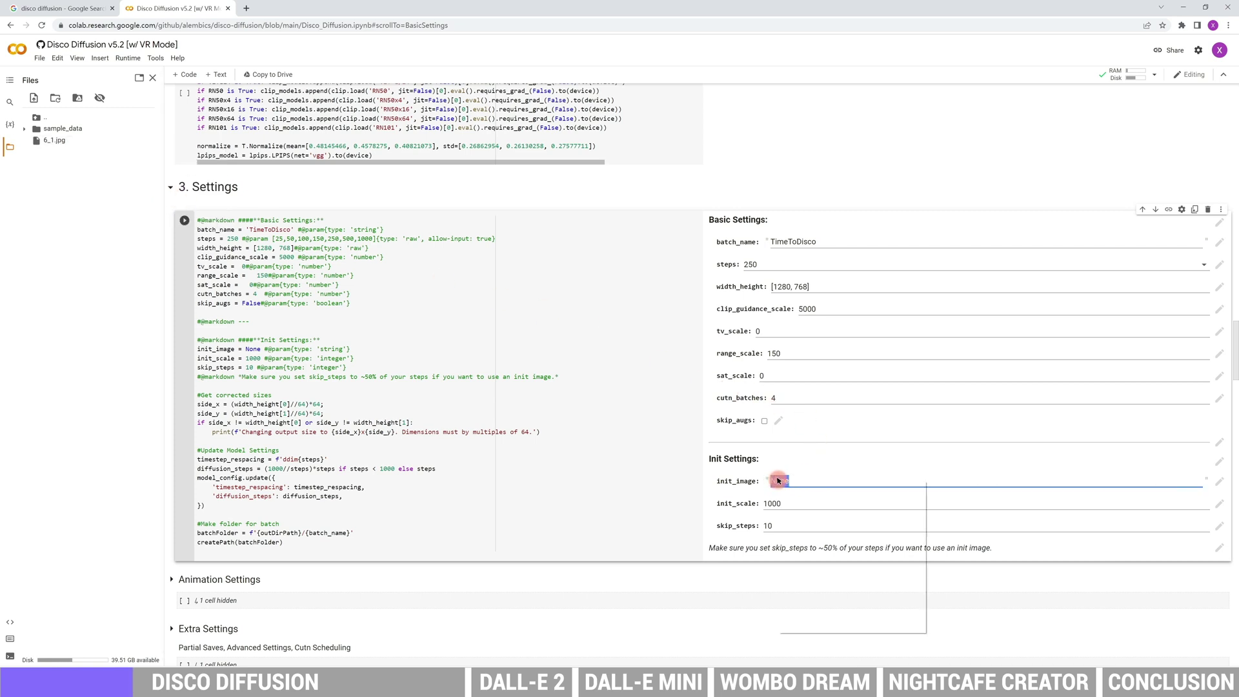
pyautogui.rightClick(778, 480)
pyautogui.click(805, 528)
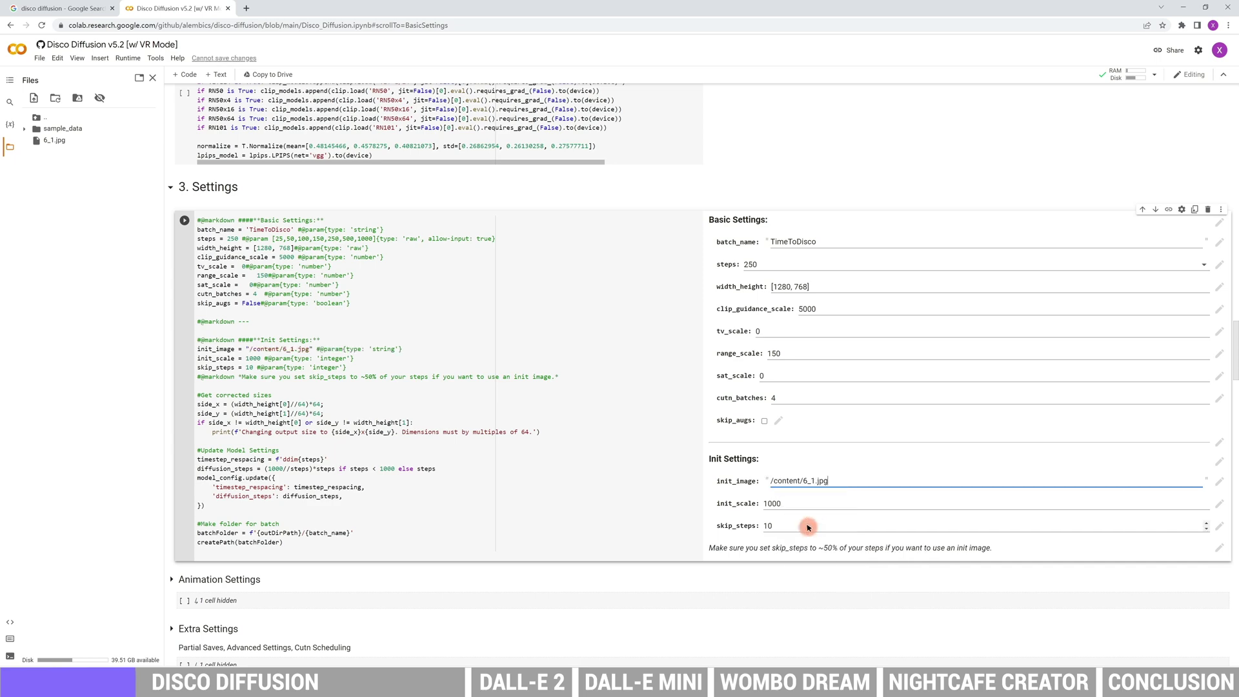
# Step: Replace 'beautiful painting' with 'comic' and the lighthouse phrase with 'a cyberpunk city with huge giant'
pyautogui.scroll(-3, 814, 488)
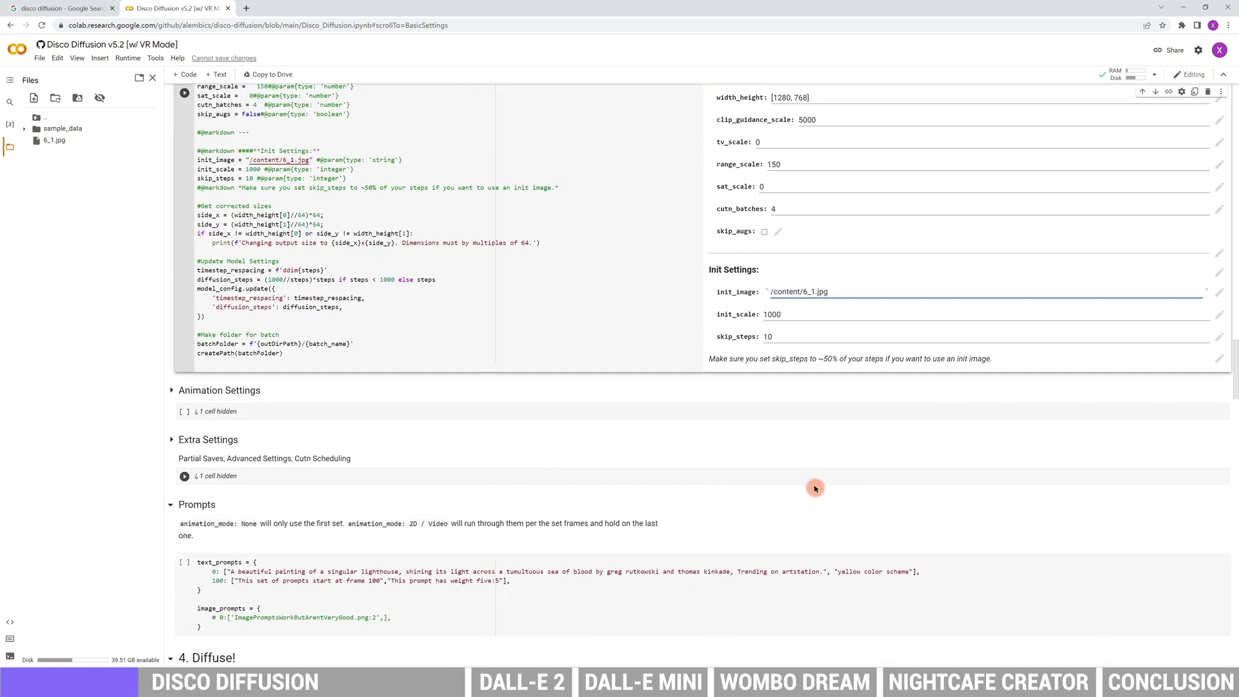
pyautogui.scroll(-2, 815, 488)
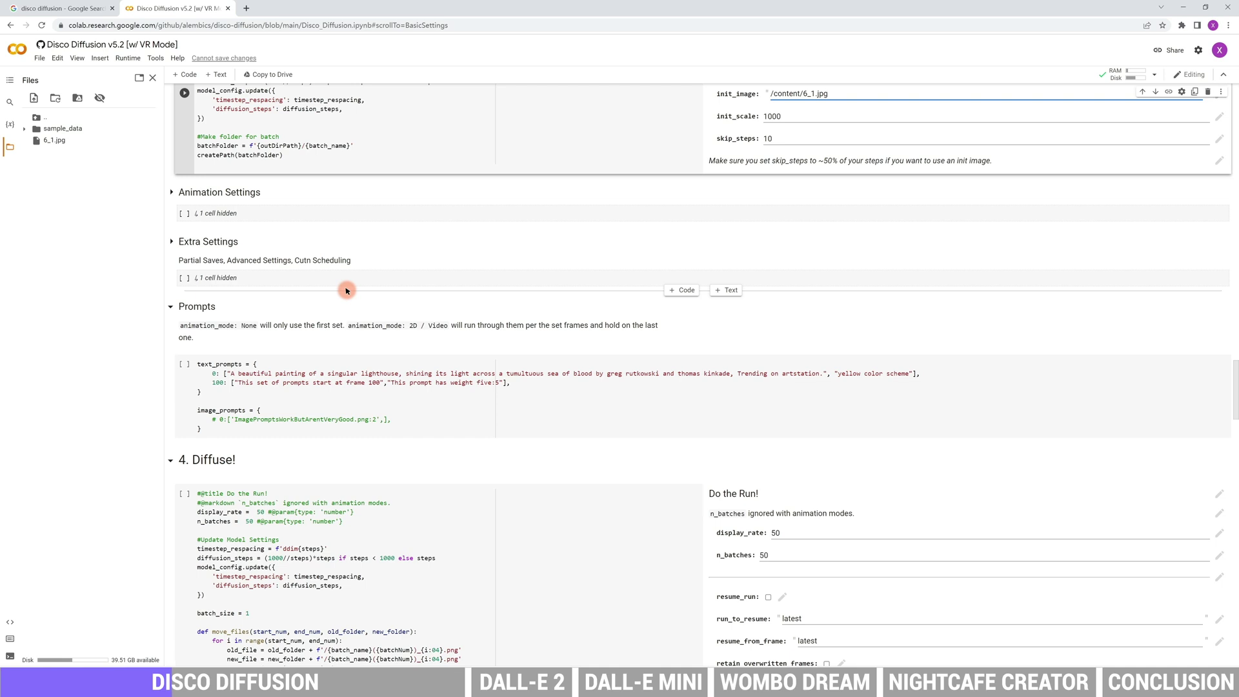
pyautogui.moveTo(331, 373)
pyautogui.mouseDown()
pyautogui.moveTo(264, 373)
pyautogui.moveTo(263, 342)
pyautogui.mouseUp()
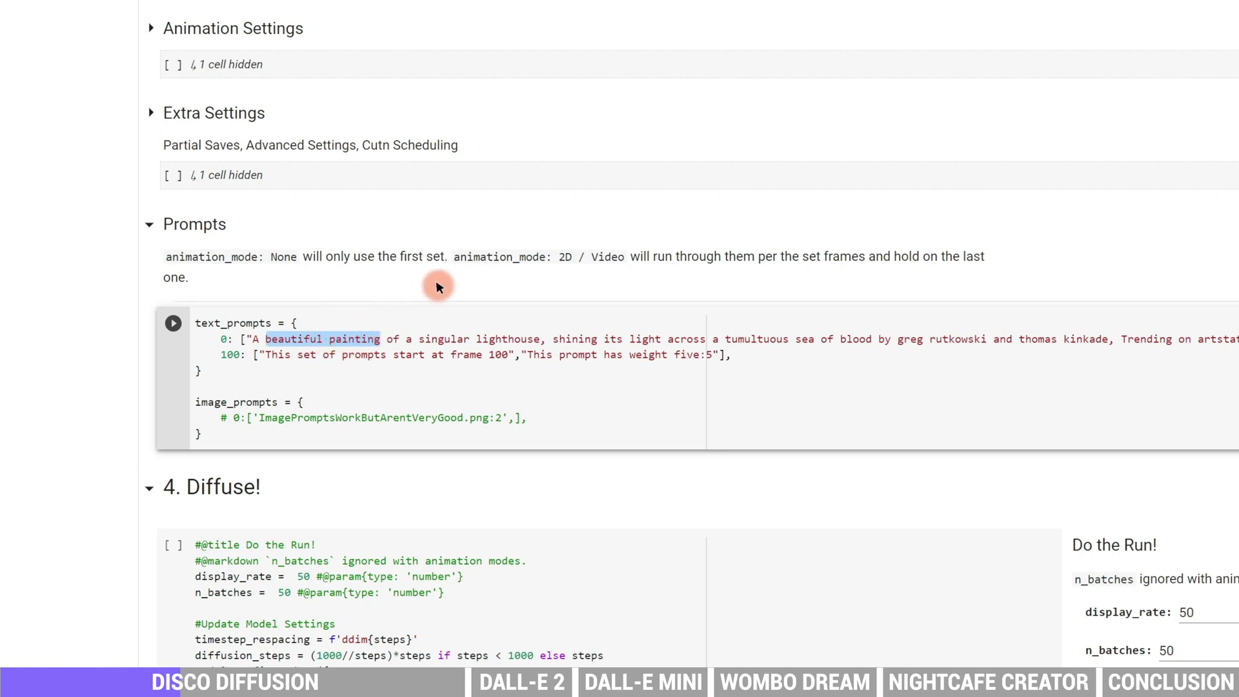
pyautogui.write('comic')
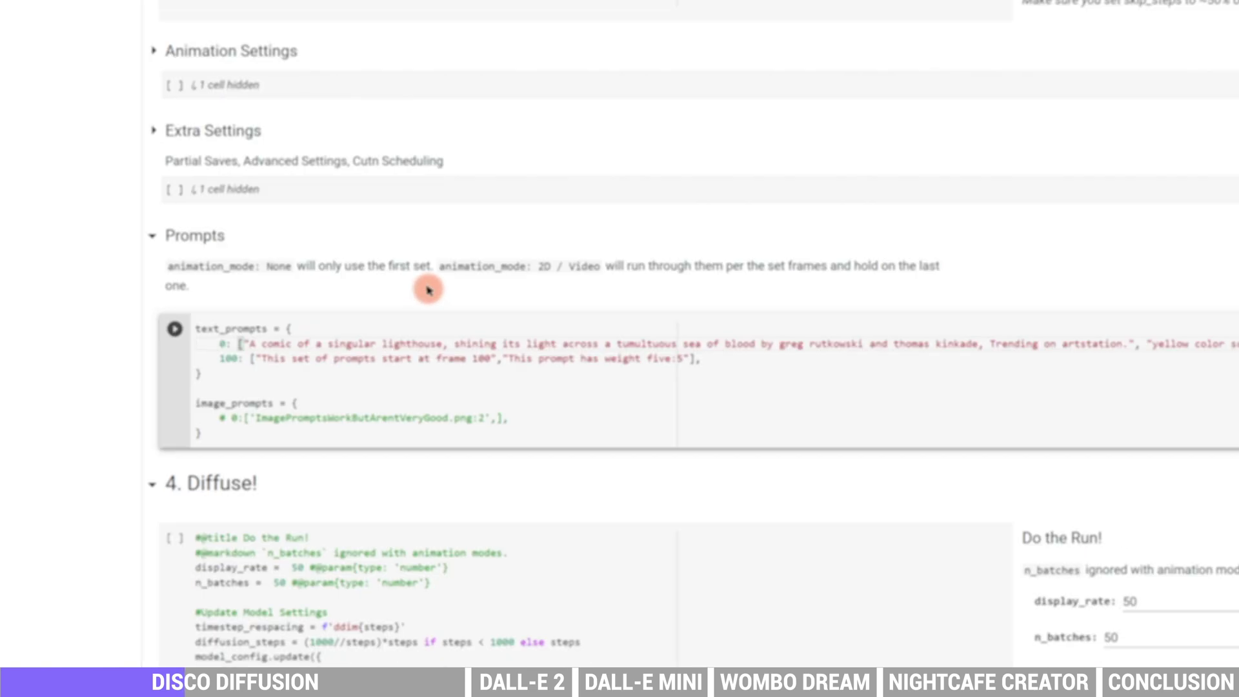
pyautogui.moveTo(316, 343); pyautogui.dragTo(494, 338)
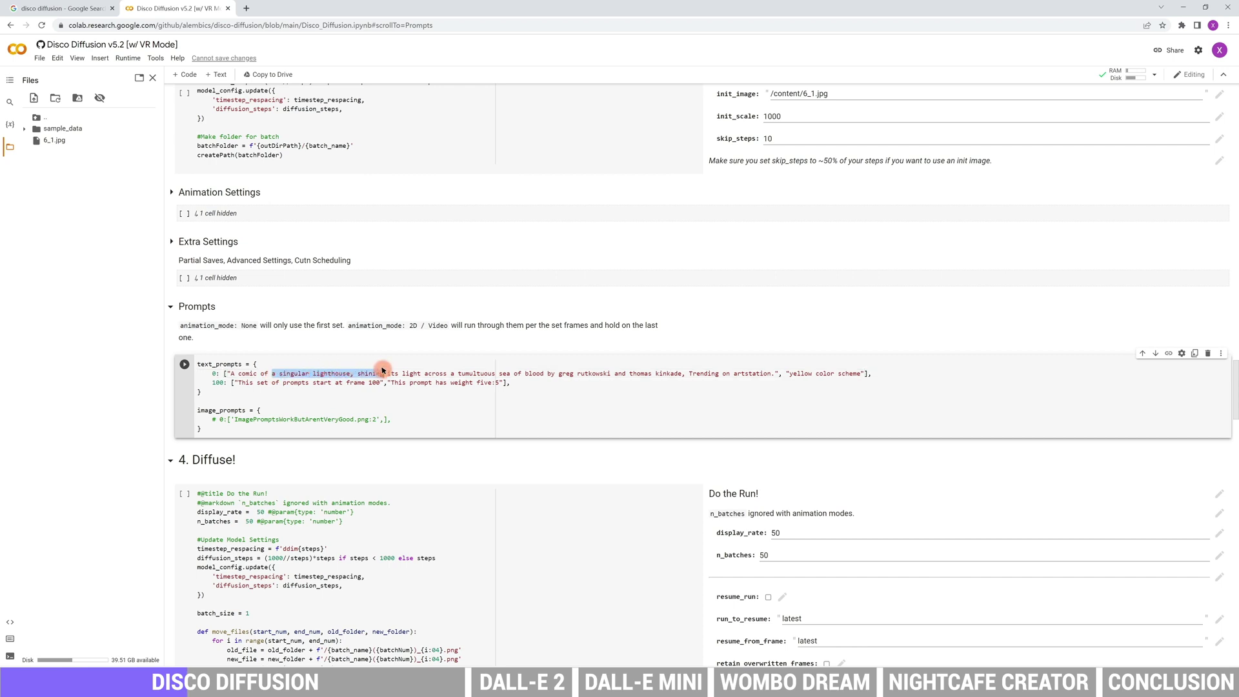
pyautogui.moveTo(383, 370); pyautogui.dragTo(544, 373)
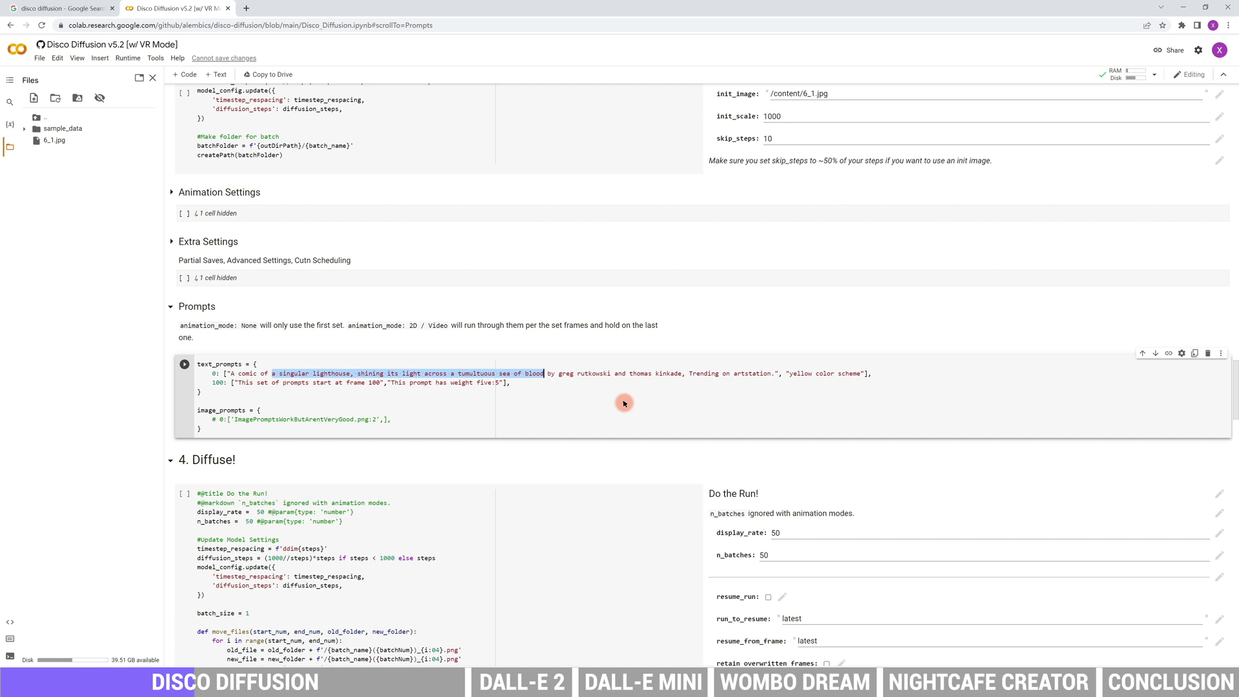
pyautogui.write('a cyberpunk city with')
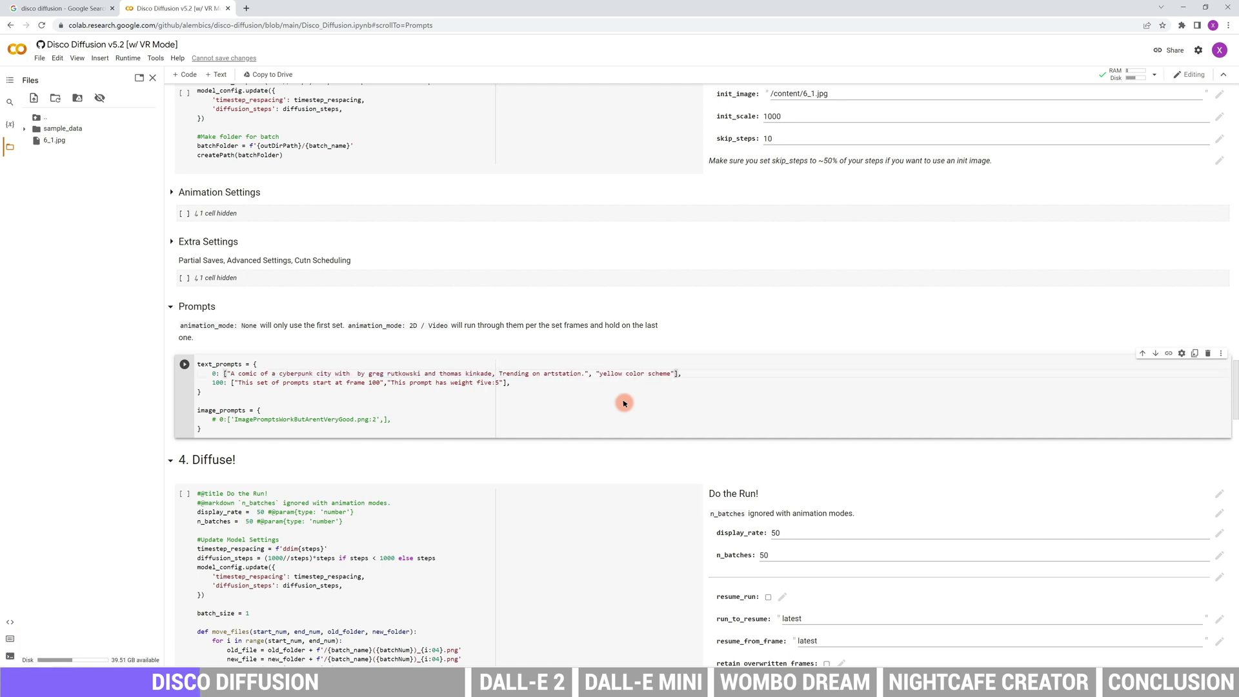
pyautogui.write(' huge ')
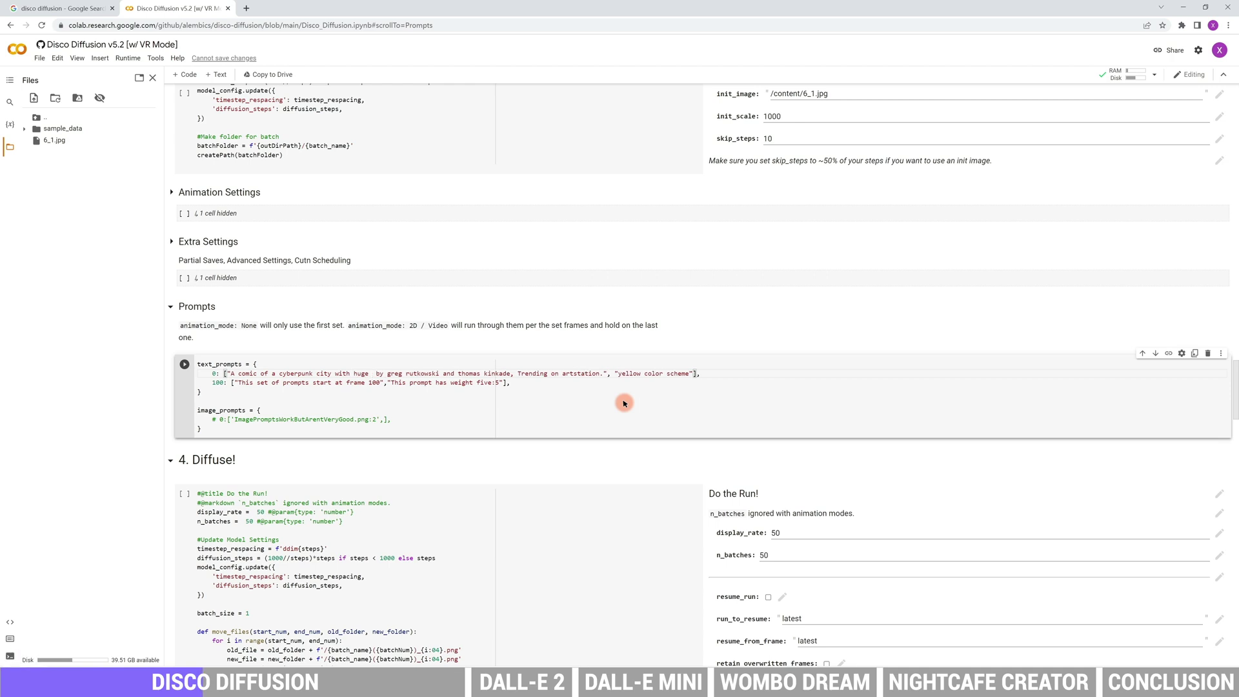
pyautogui.write('giant')
# Step: Change the prompt's artist names to 'picasso and van gogh'
pyautogui.moveTo(406, 373); pyautogui.dragTo(529, 373)
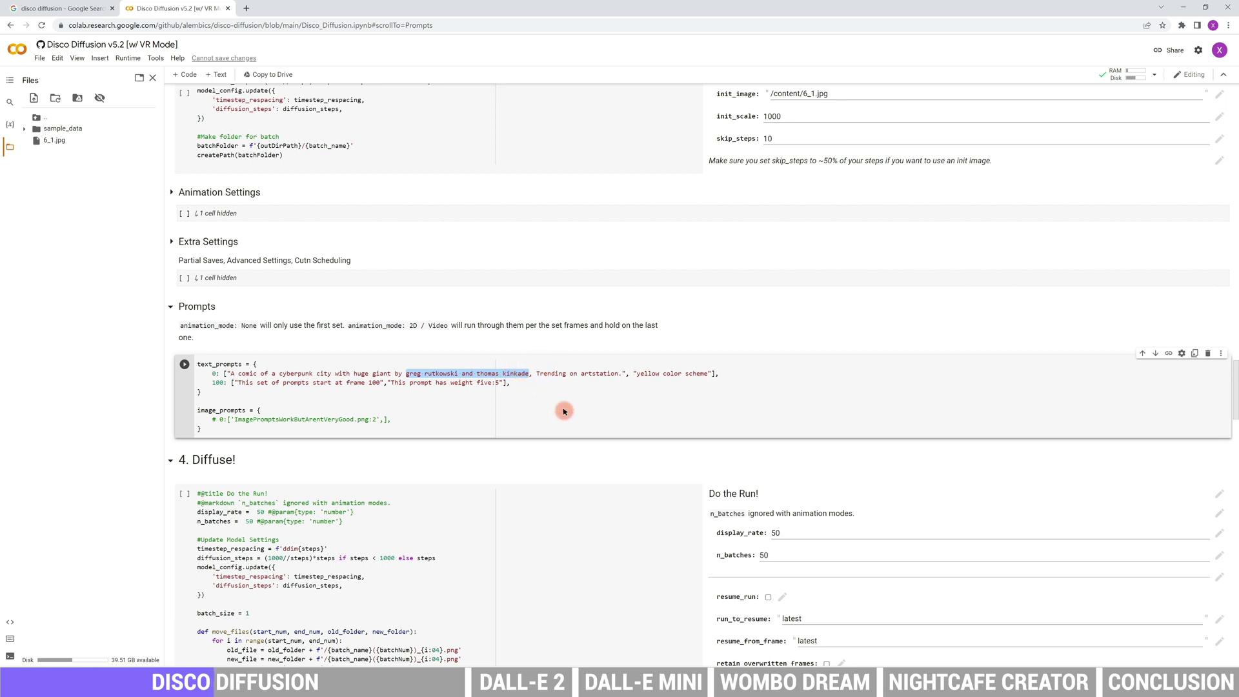
pyautogui.write('picasso')
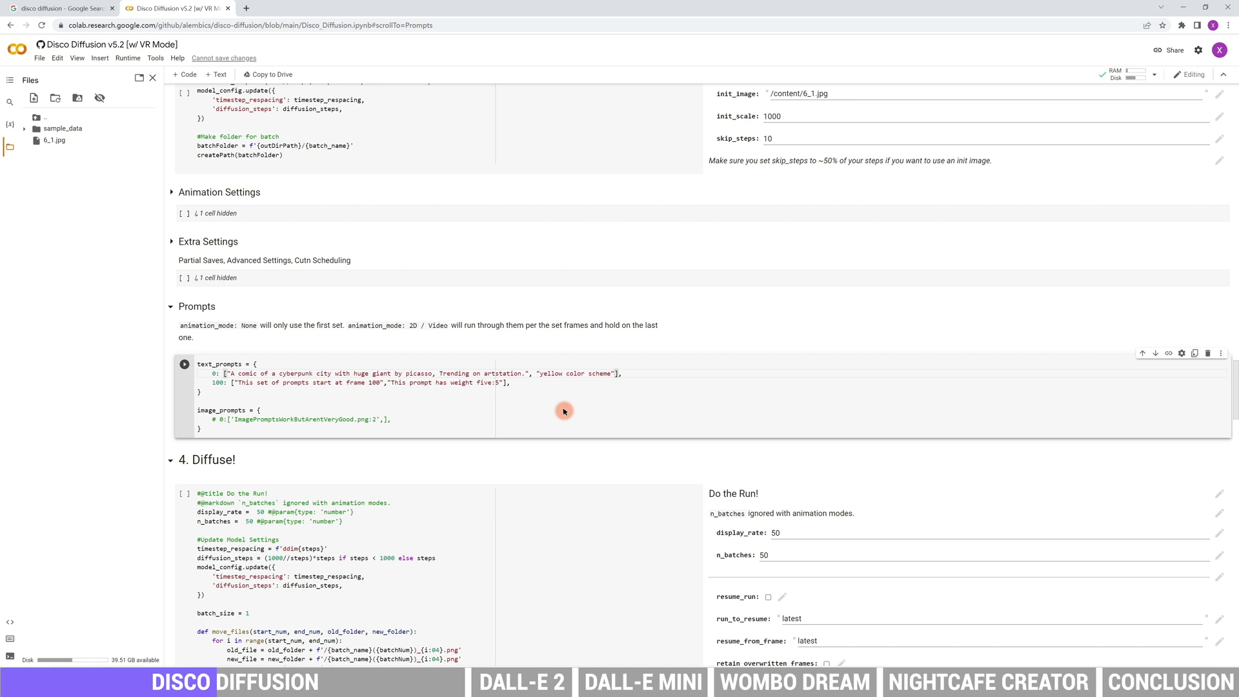
pyautogui.write(' and van g')
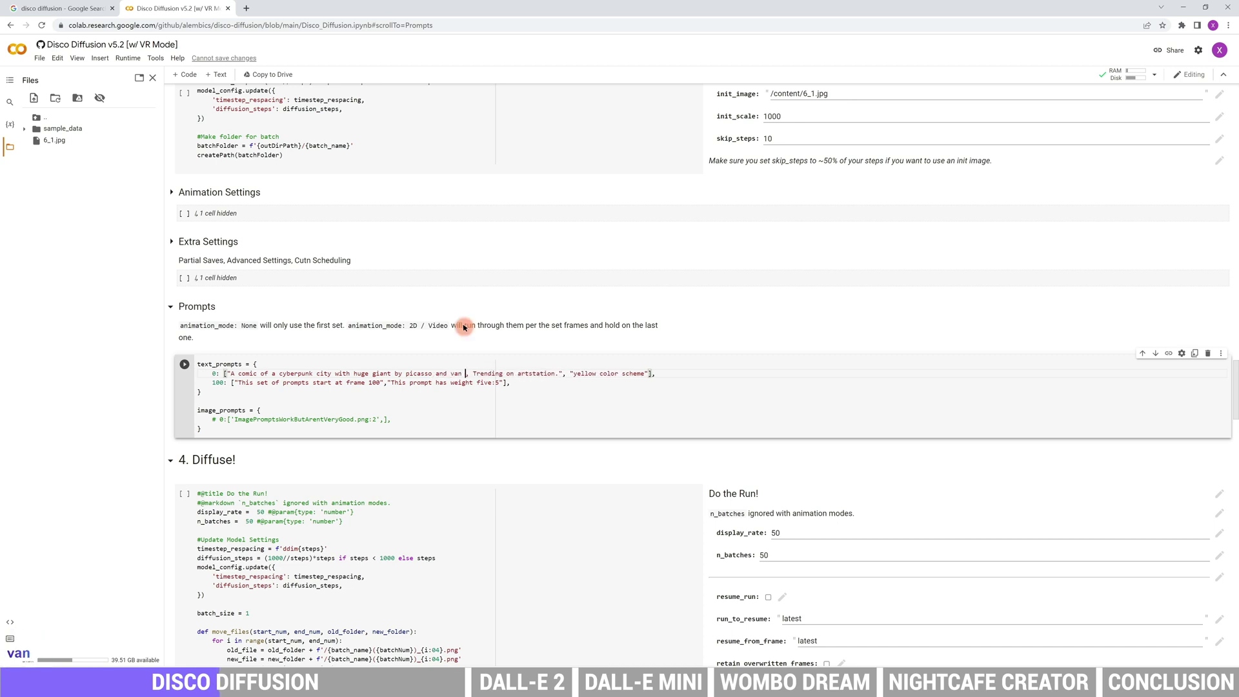
pyautogui.write('ogh')
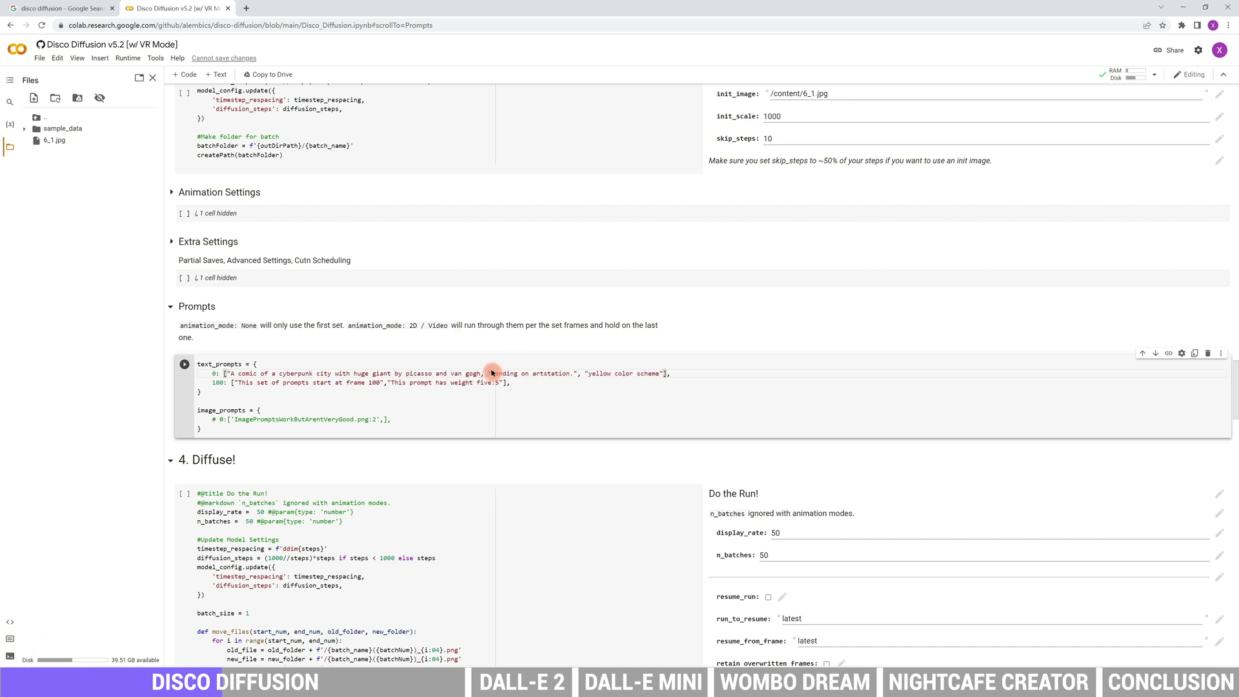
pyautogui.moveTo(487, 373); pyautogui.dragTo(554, 381)
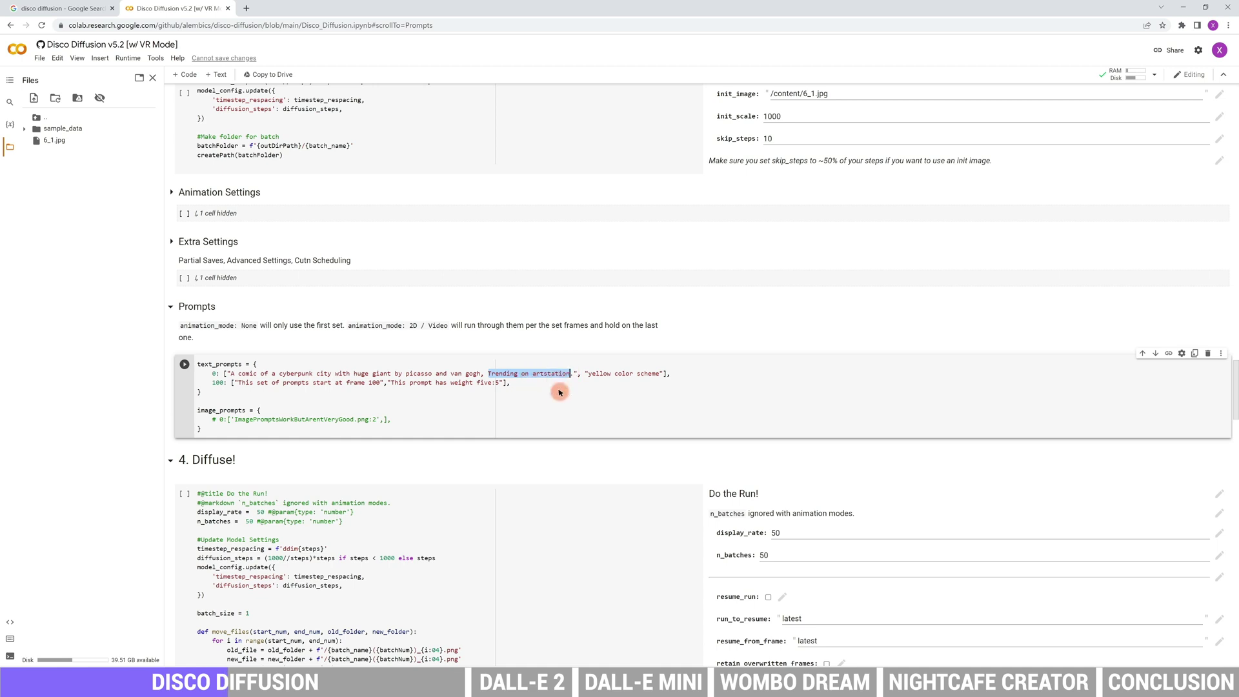
pyautogui.moveTo(531, 373); pyautogui.dragTo(565, 374)
pyautogui.click(562, 374)
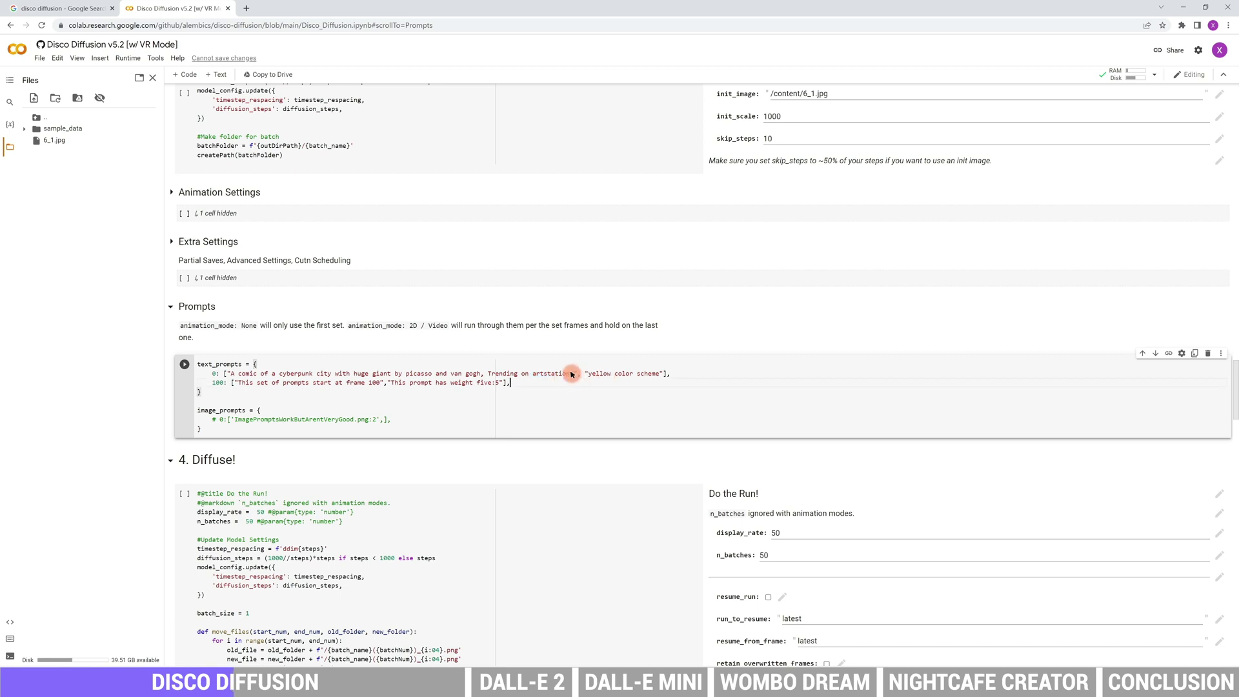
# Step: Replace 'yellow' with 'dark blue' in the prompt's color scheme phrase
pyautogui.click(609, 373)
pyautogui.moveTo(609, 373); pyautogui.dragTo(586, 375)
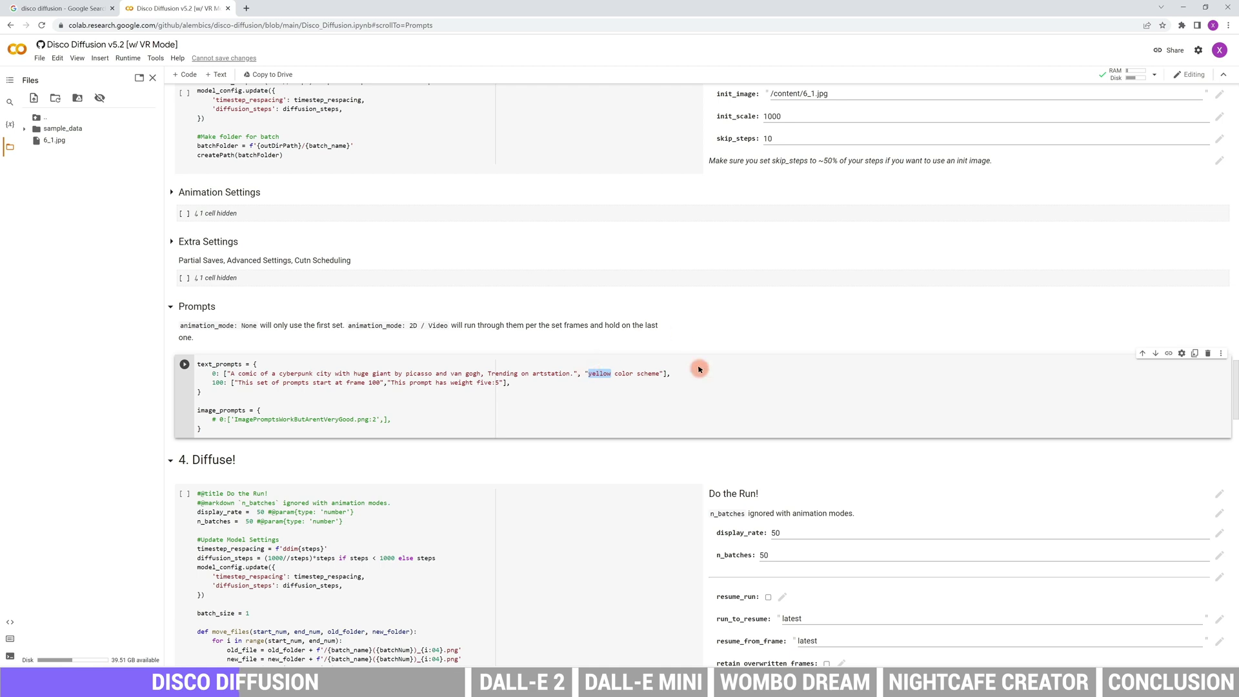
pyautogui.write('dark')
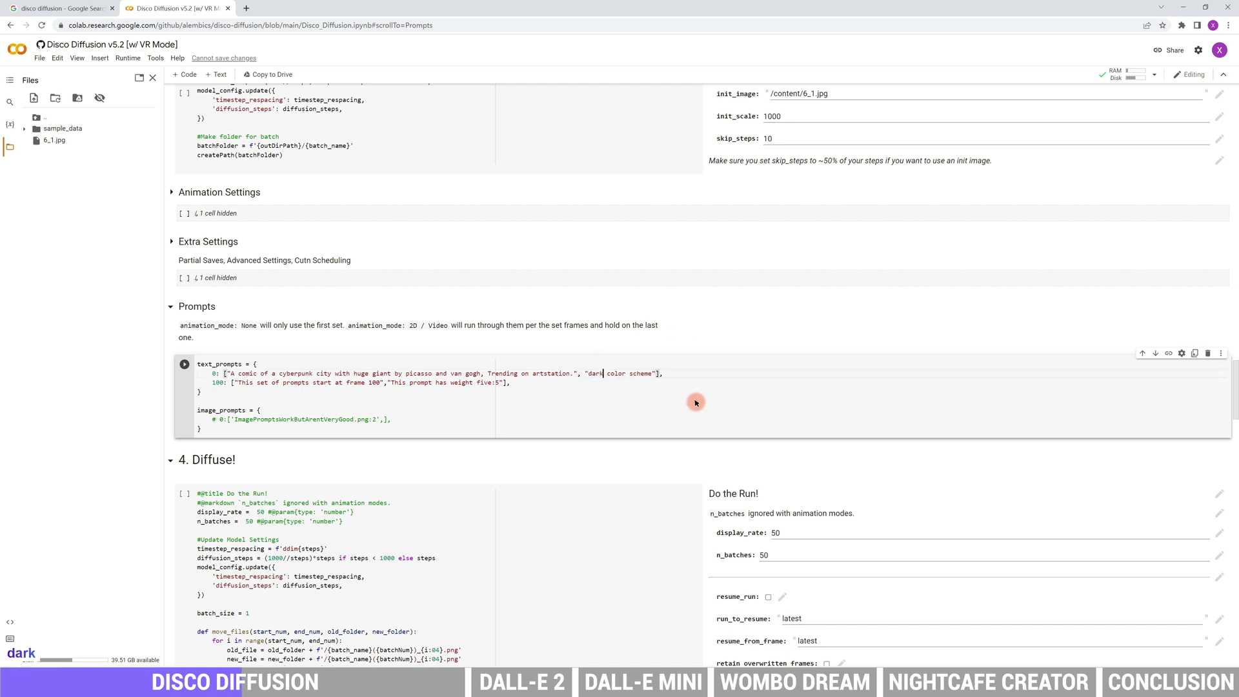
pyautogui.write('blue')
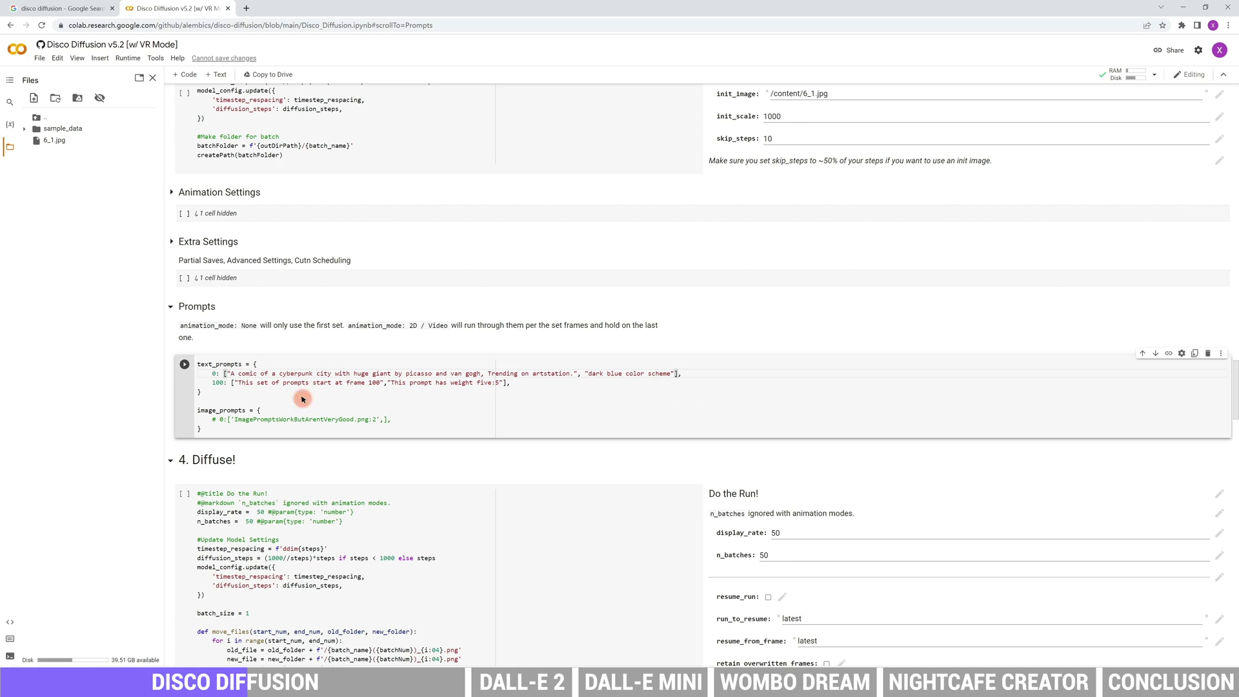
# Step: Change n_batches in the Do the Run! form from 50 to 10
pyautogui.scroll(-2, 561, 379)
pyautogui.scroll(-3, 562, 379)
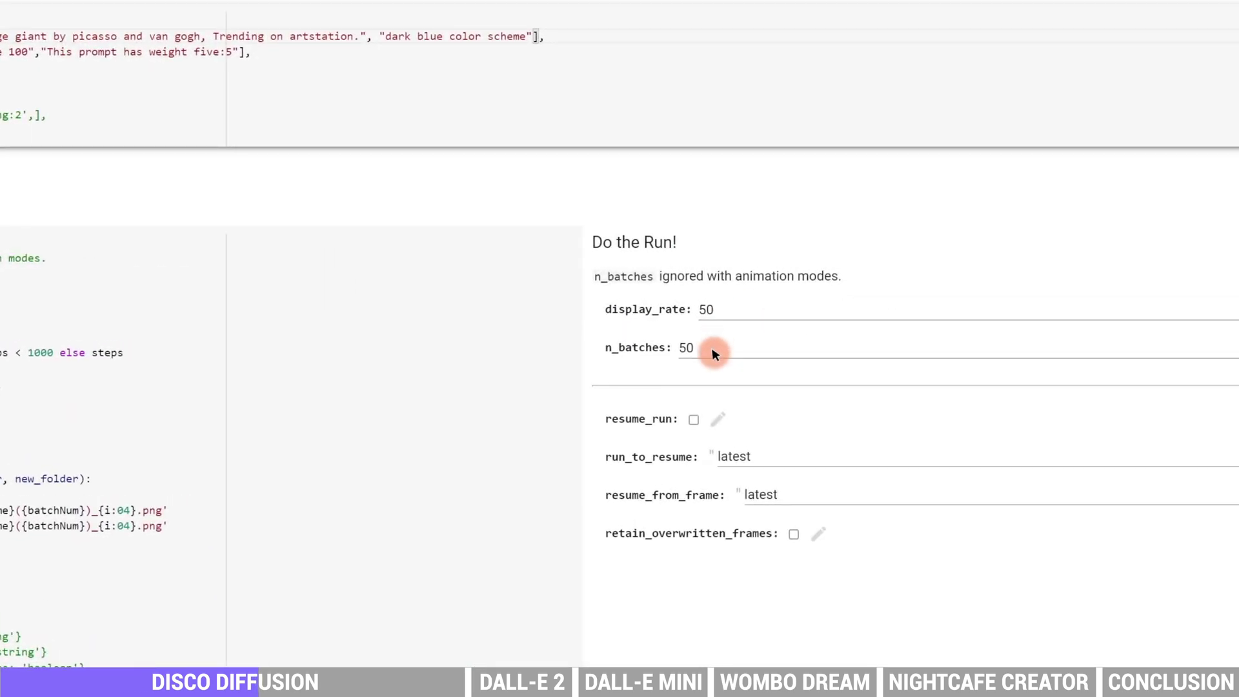
pyautogui.doubleClick(714, 354)
pyautogui.write('1')
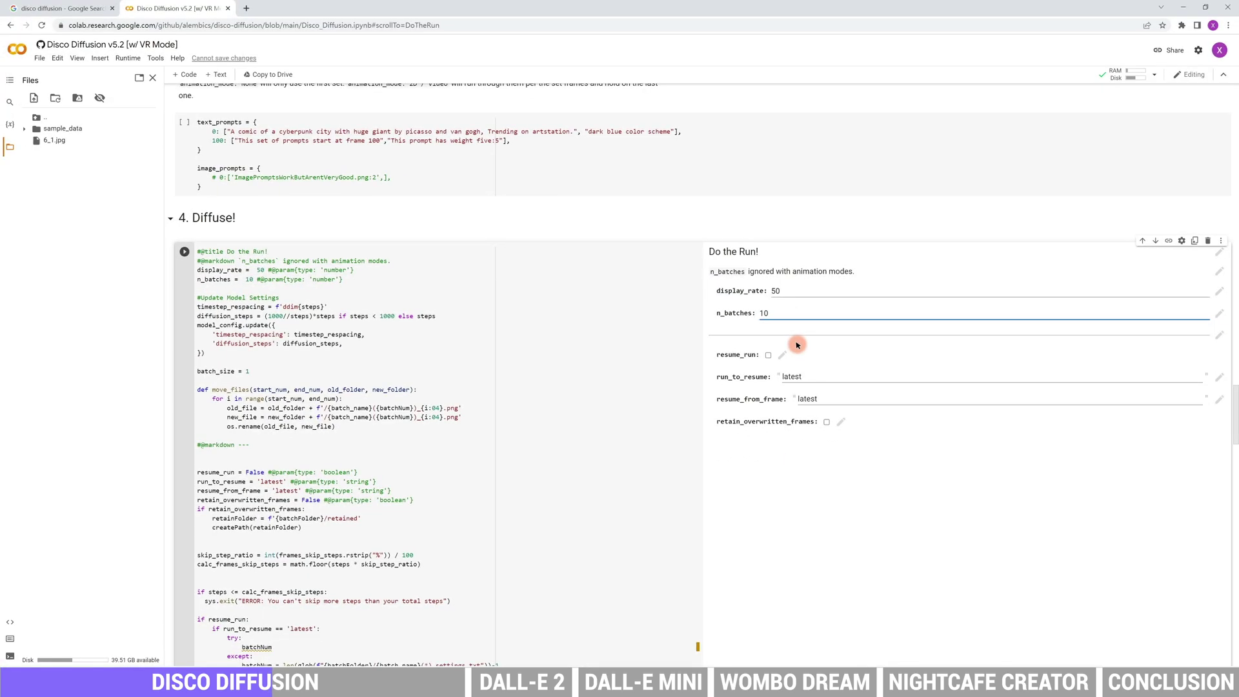
pyautogui.scroll(2, 381, 246)
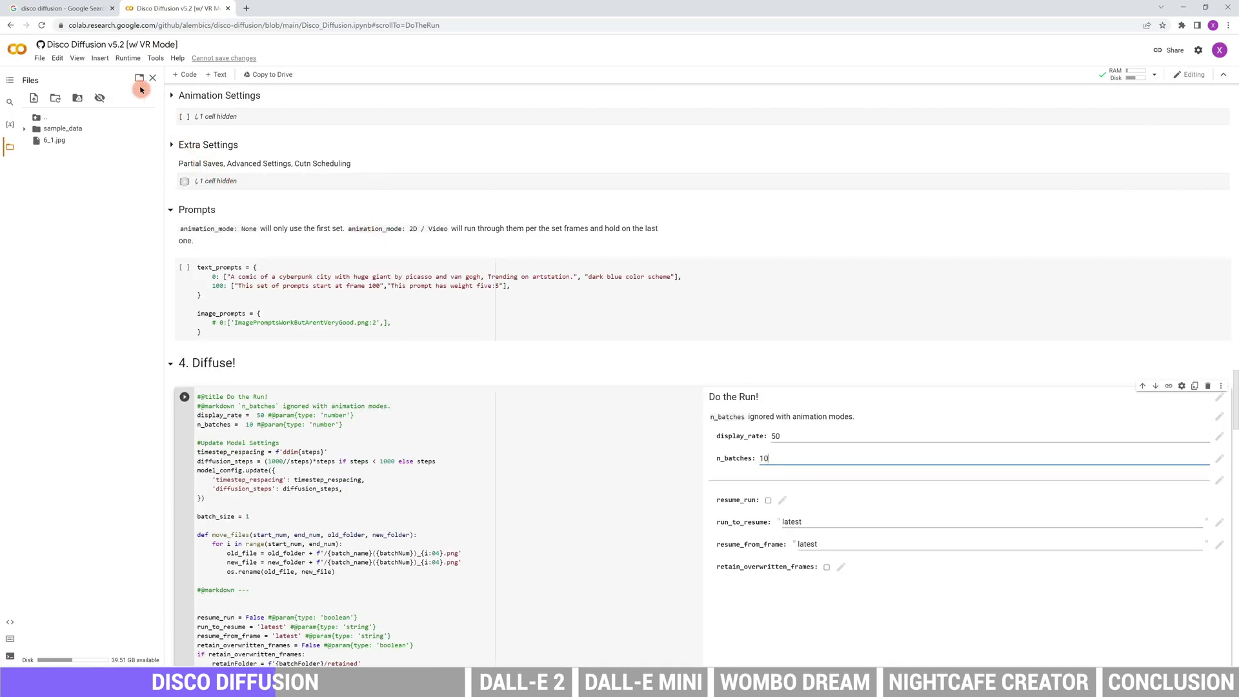
# Step: Run all notebook cells, choosing Run anyway on the authorship warning
pyautogui.click(128, 58)
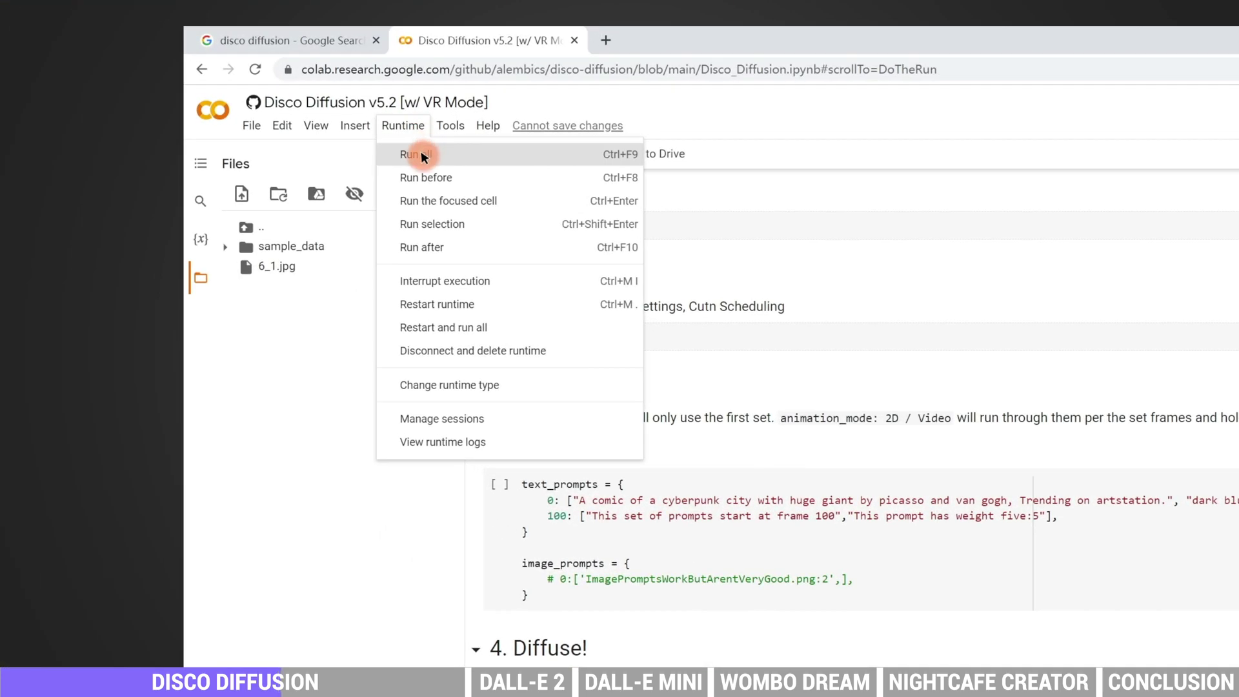
pyautogui.click(422, 157)
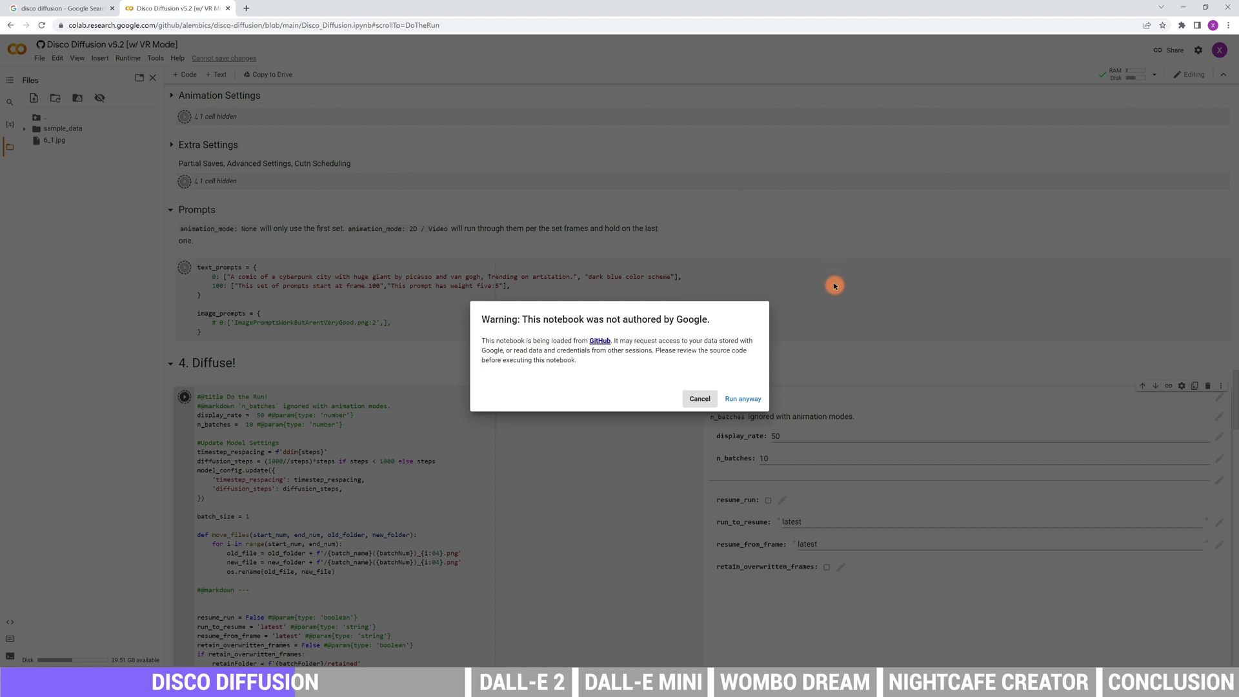
pyautogui.click(742, 398)
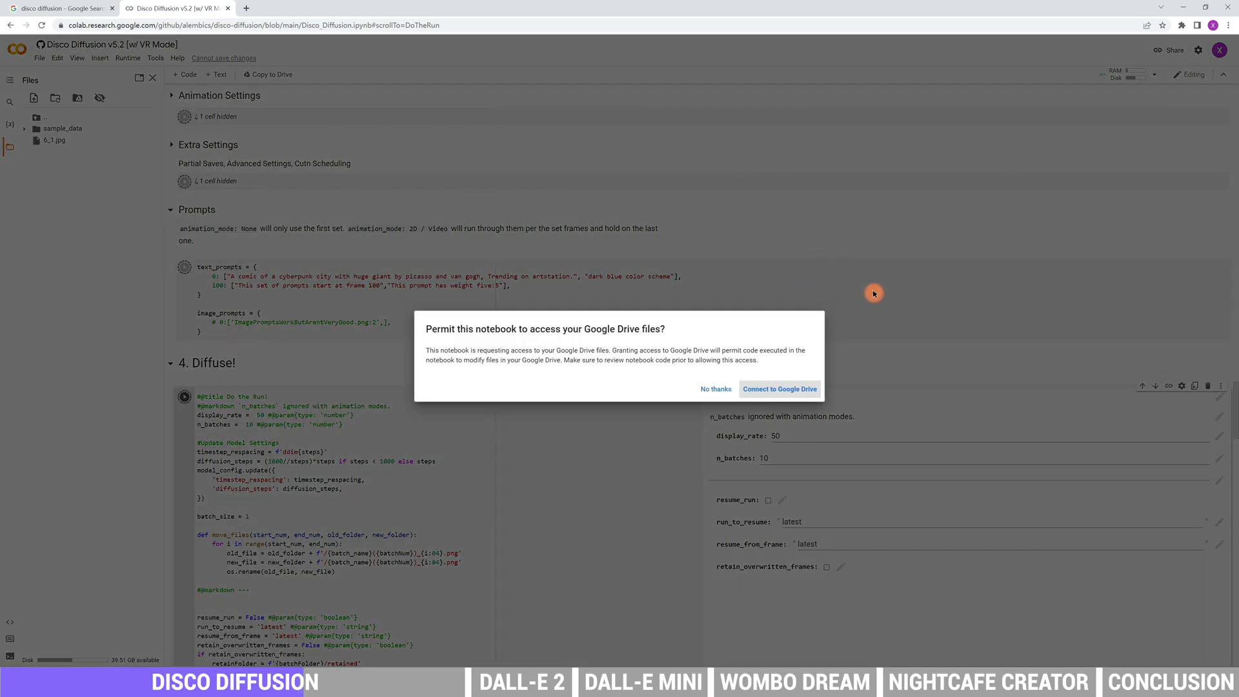
# Step: Connect the notebook to Google Drive and allow access in the sign-in window
pyautogui.click(798, 388)
pyautogui.scroll(-10, 172, 154)
pyautogui.scroll(-5, 174, 169)
pyautogui.click(205, 208)
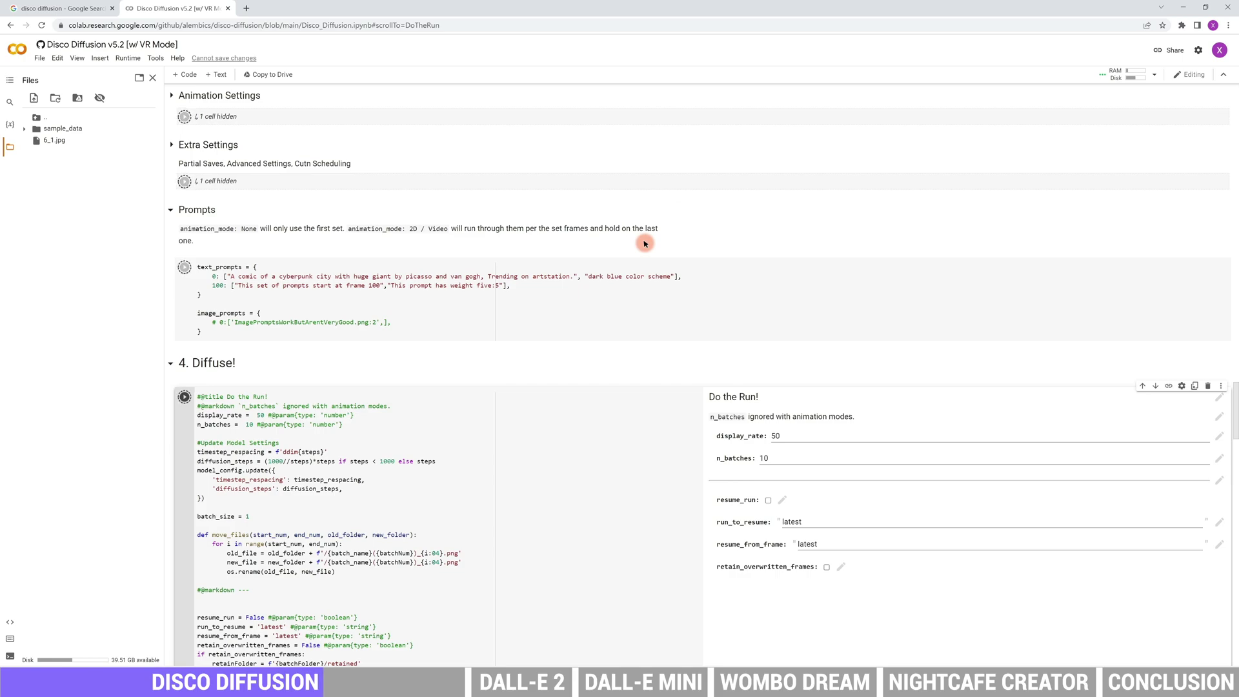
# Step: Scroll to the 1. Set Up section to watch Drive mount and dependencies install
pyautogui.scroll(20, 644, 243)
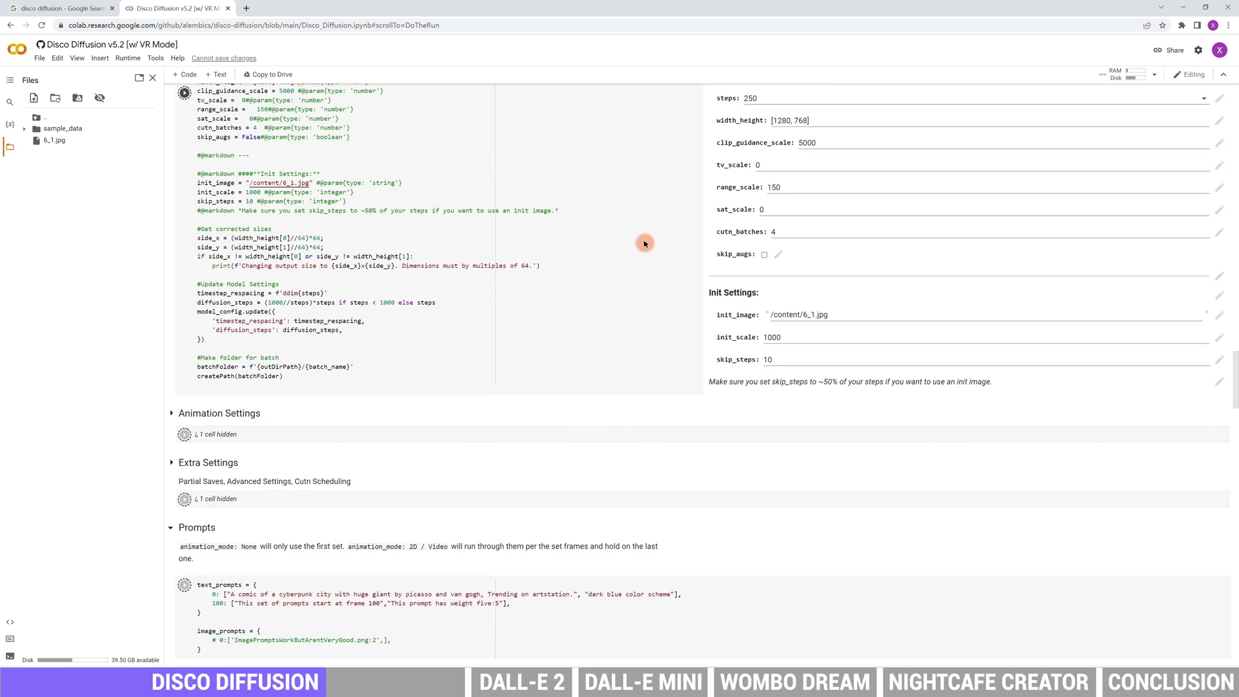
pyautogui.scroll(20, 408, 269)
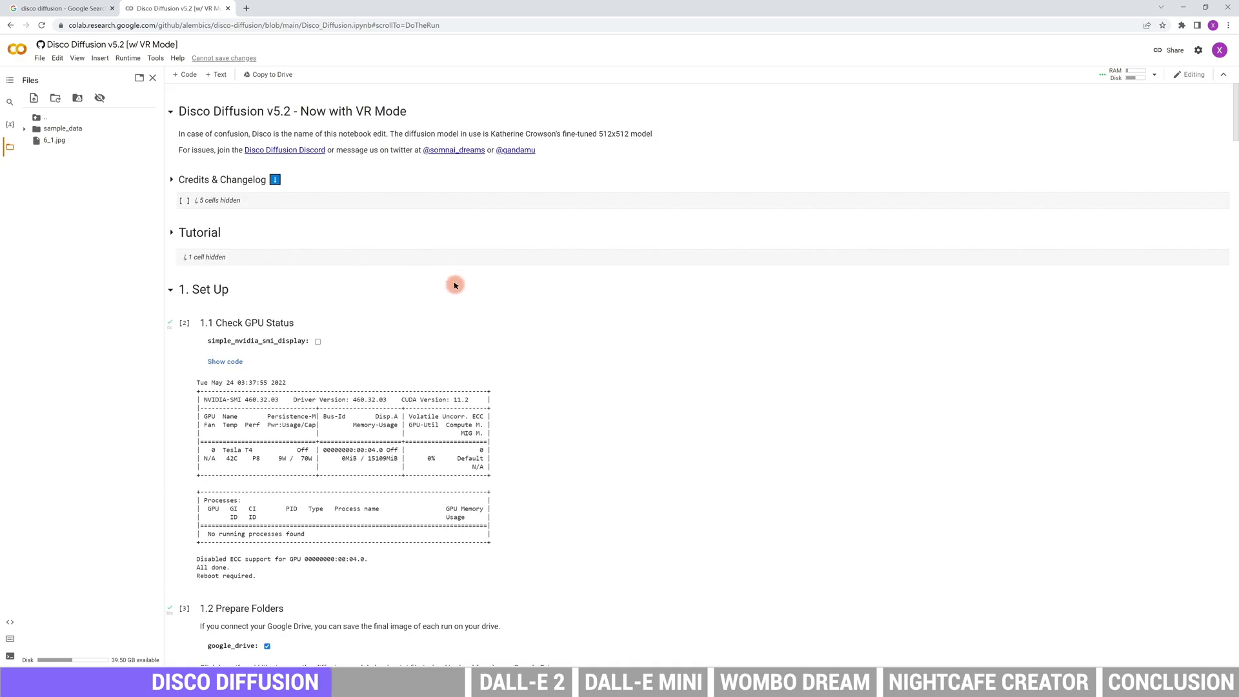
pyautogui.scroll(-2, 477, 277)
pyautogui.scroll(-3, 607, 264)
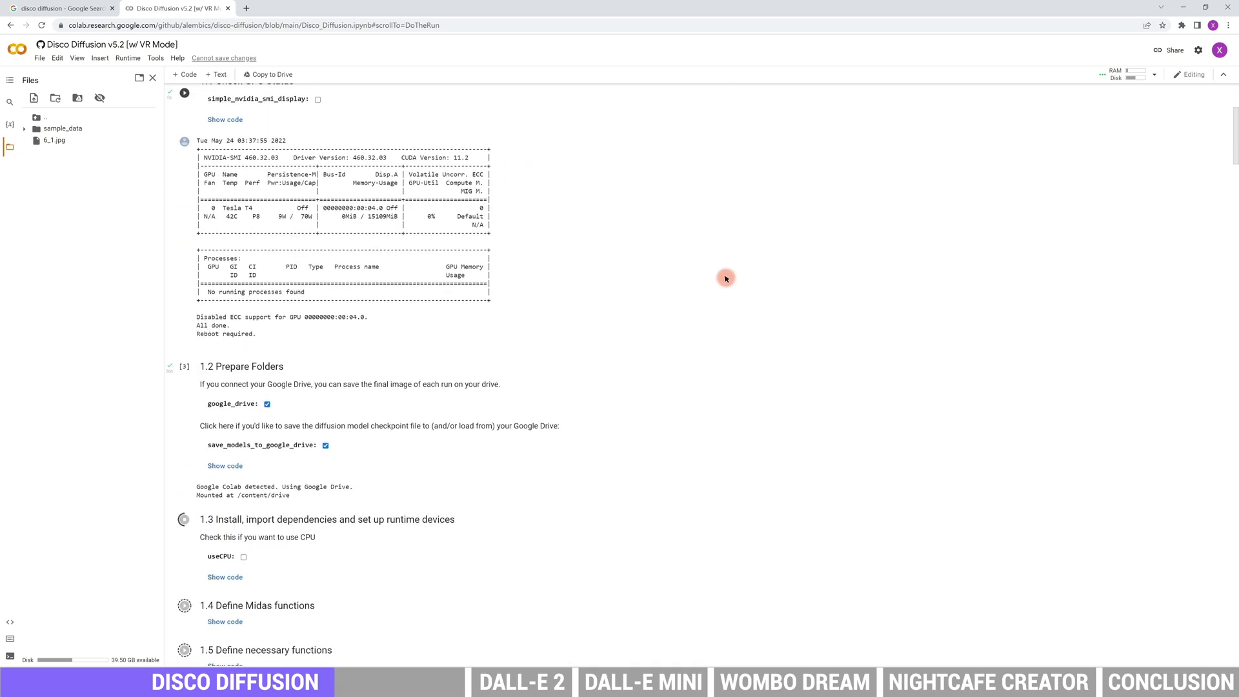
pyautogui.scroll(1, 688, 285)
pyautogui.scroll(-2, 686, 286)
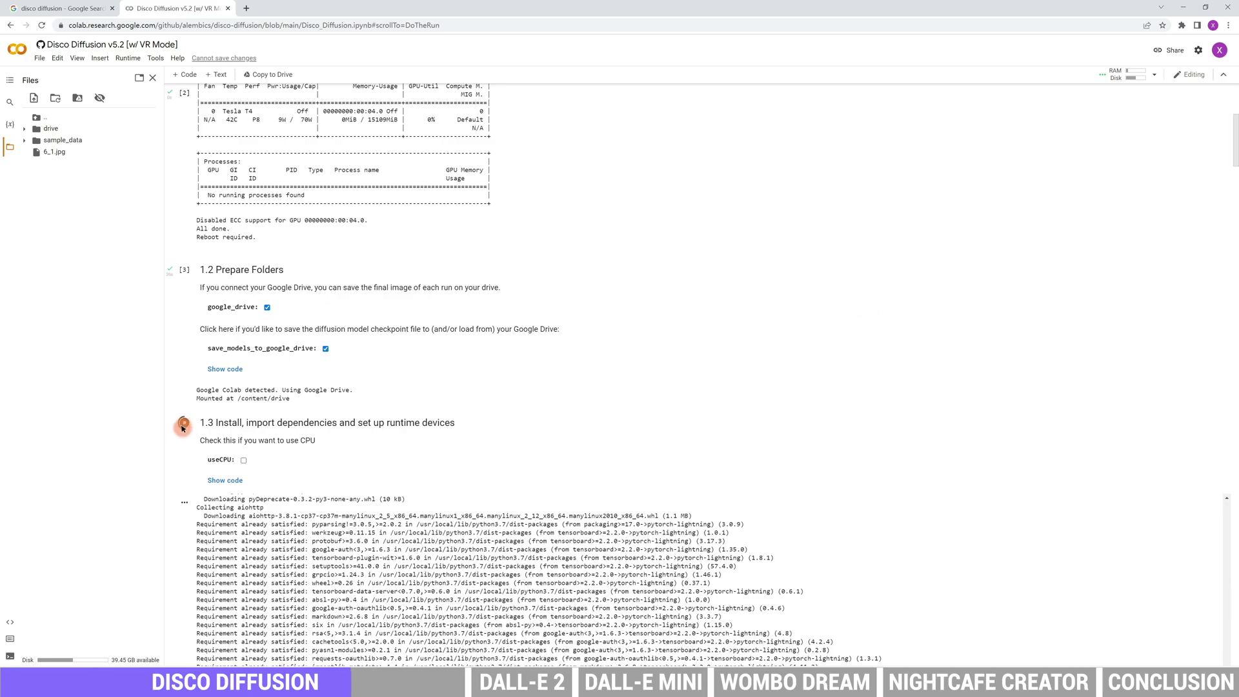
# Step: Scroll down through the notebook to the Diffuse cell's output image
pyautogui.scroll(-20, 1043, 298)
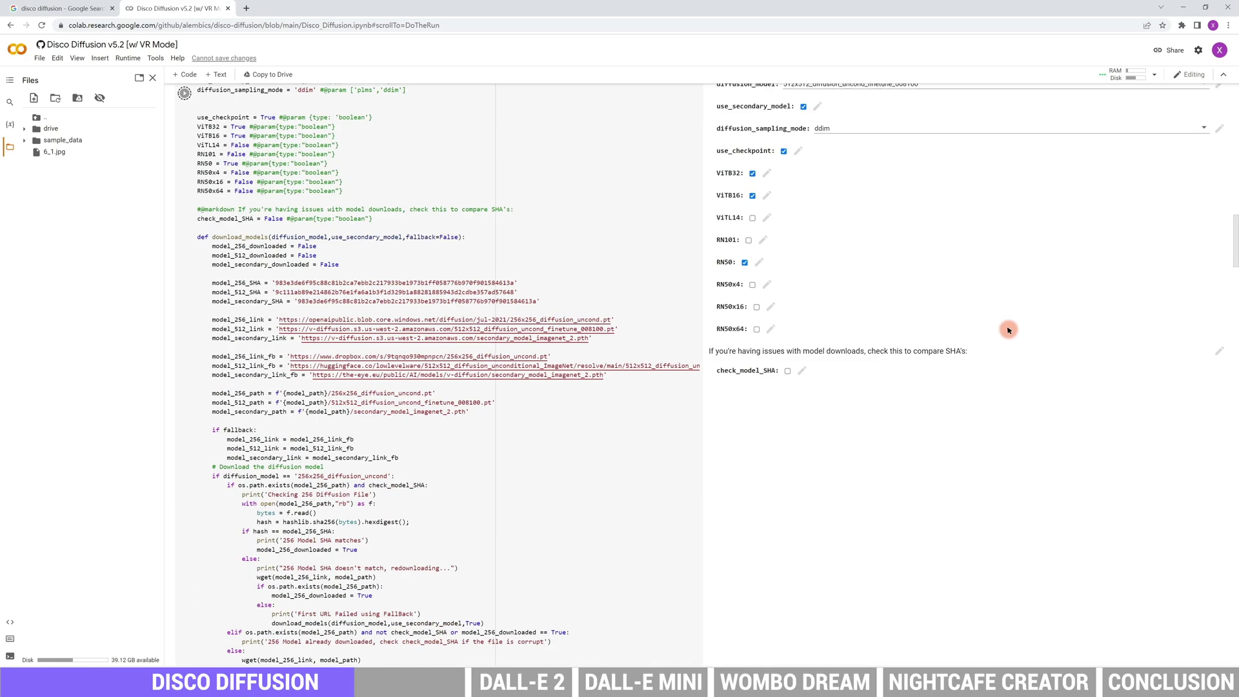
pyautogui.scroll(-20, 1004, 331)
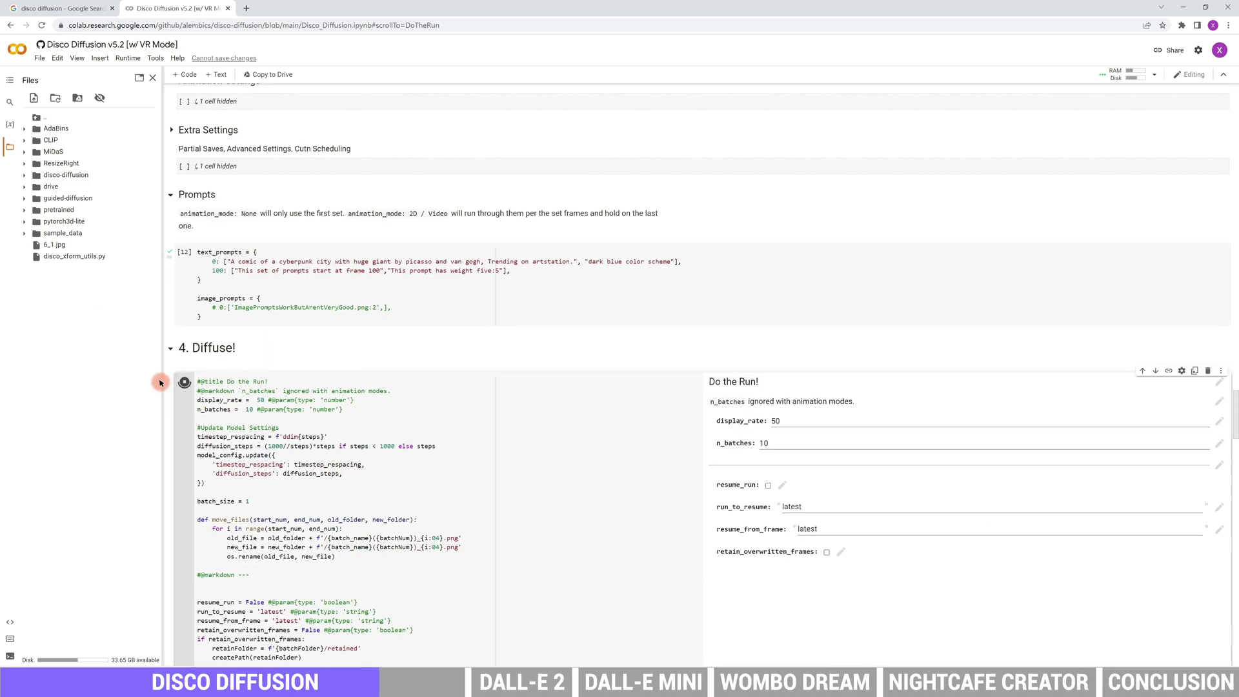
pyautogui.scroll(-15, 821, 477)
pyautogui.scroll(-15, 946, 518)
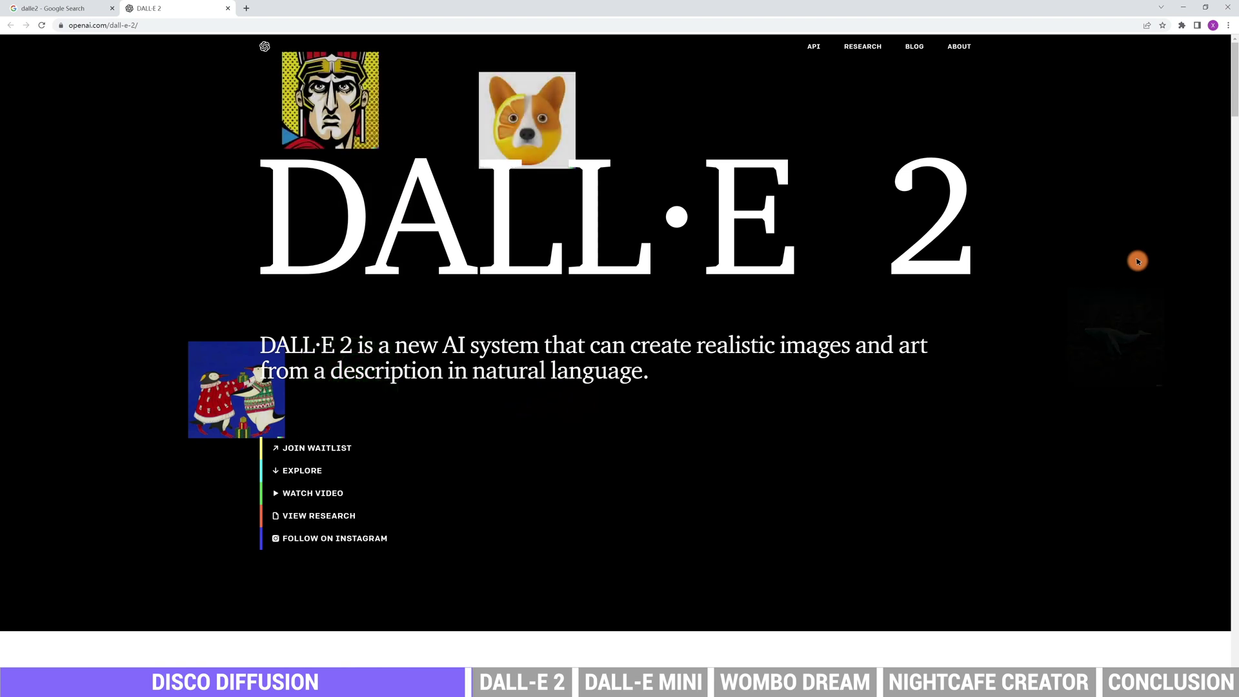
# Step: Browse the astronaut-riding-a-horse example images on the DALL·E 2 page
pyautogui.scroll(-5, 1137, 261)
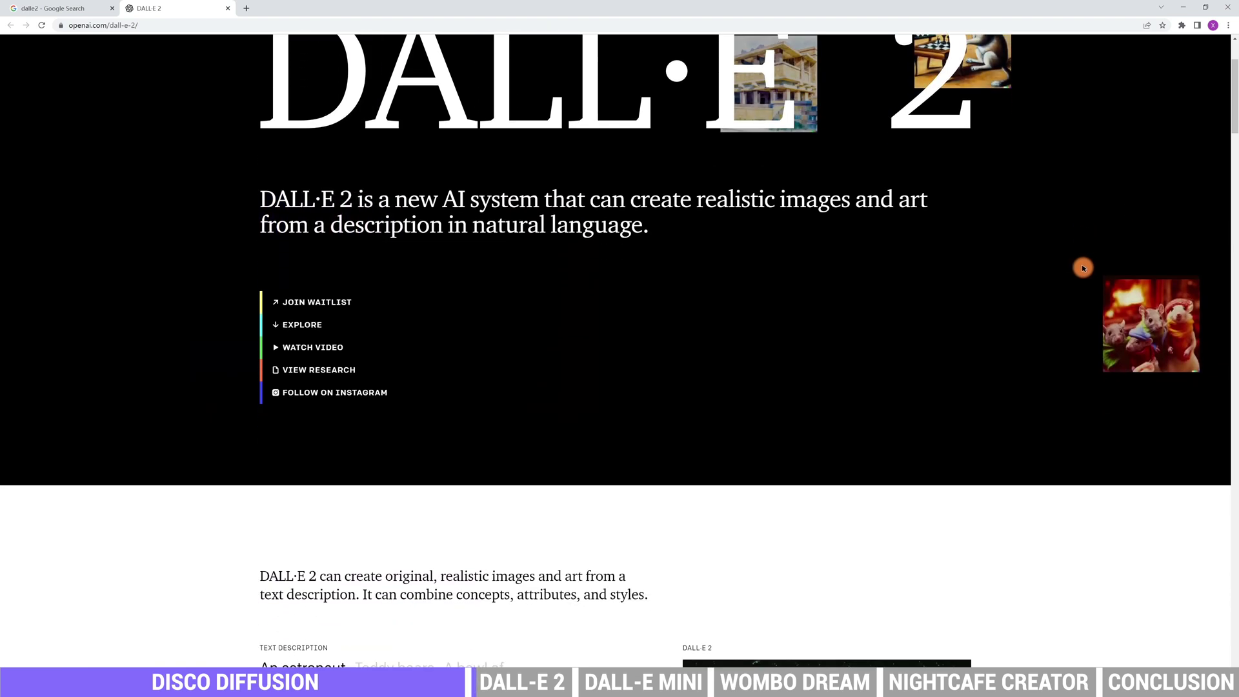
pyautogui.scroll(5, 1078, 270)
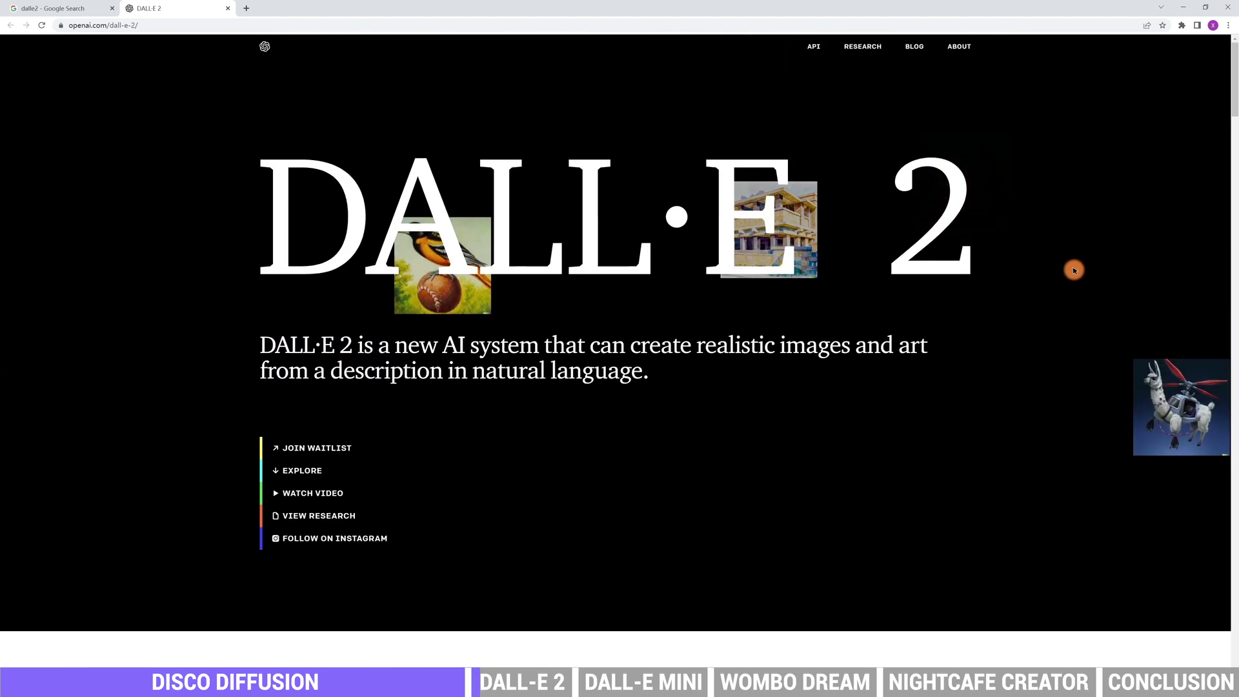
pyautogui.scroll(-8, 1074, 270)
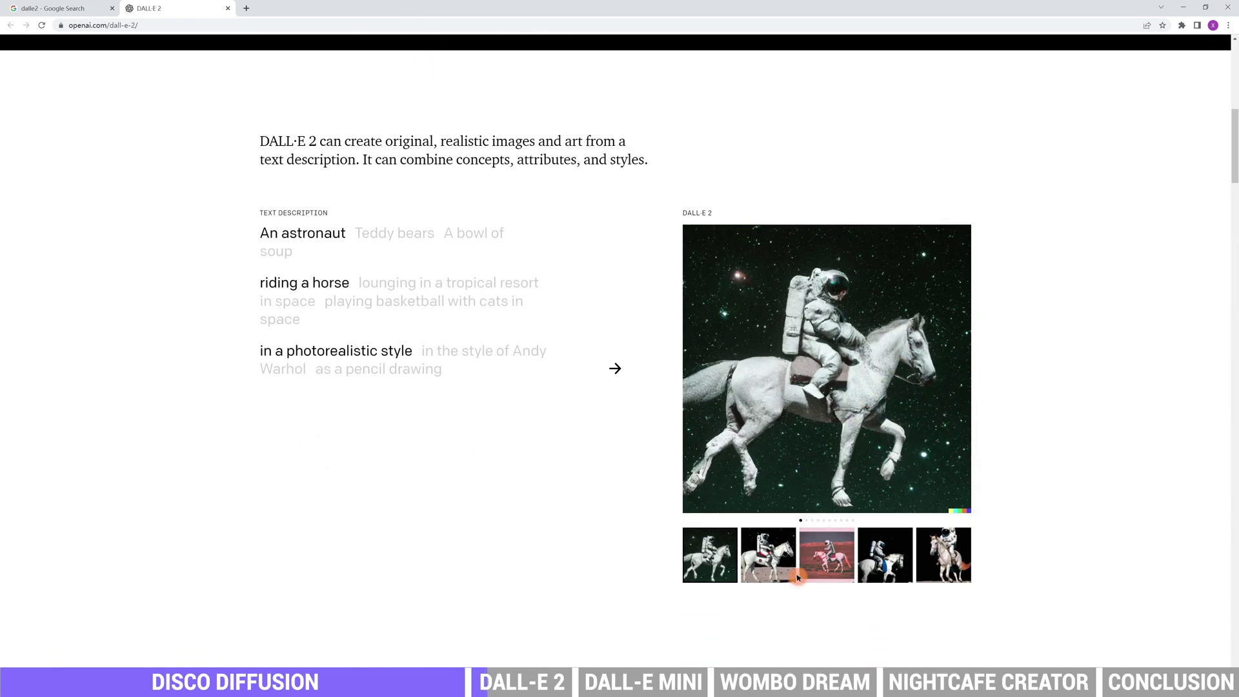
pyautogui.click(771, 555)
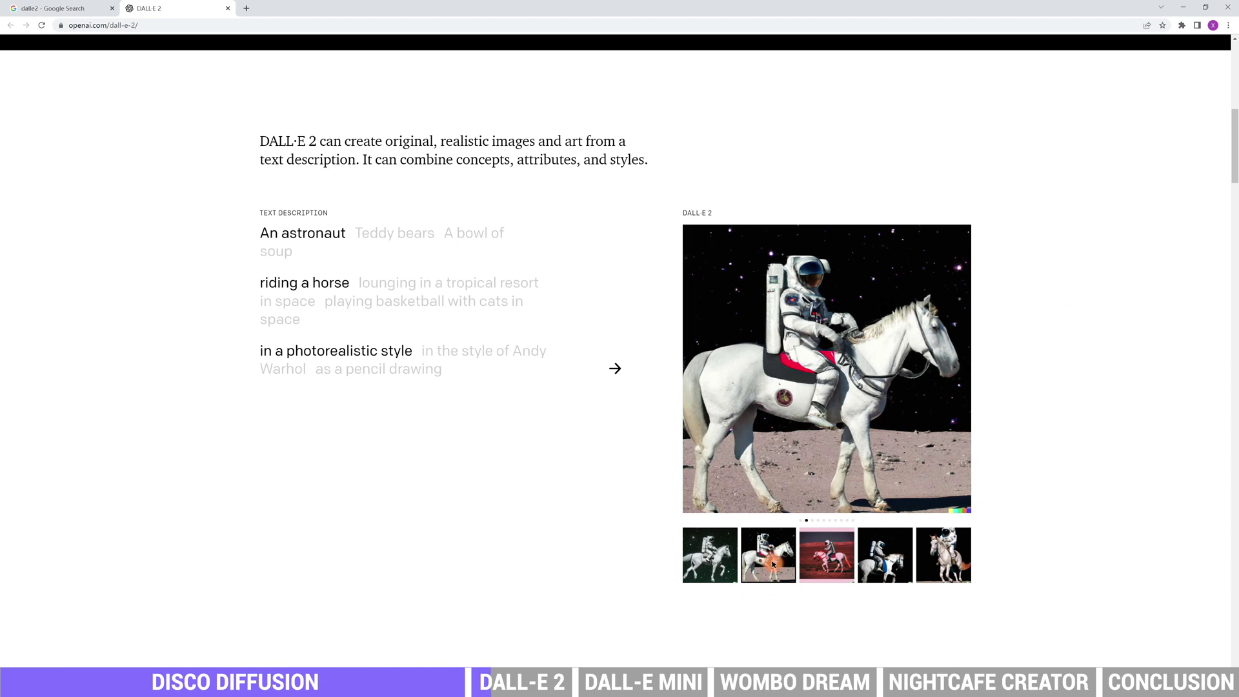
pyautogui.click(811, 580)
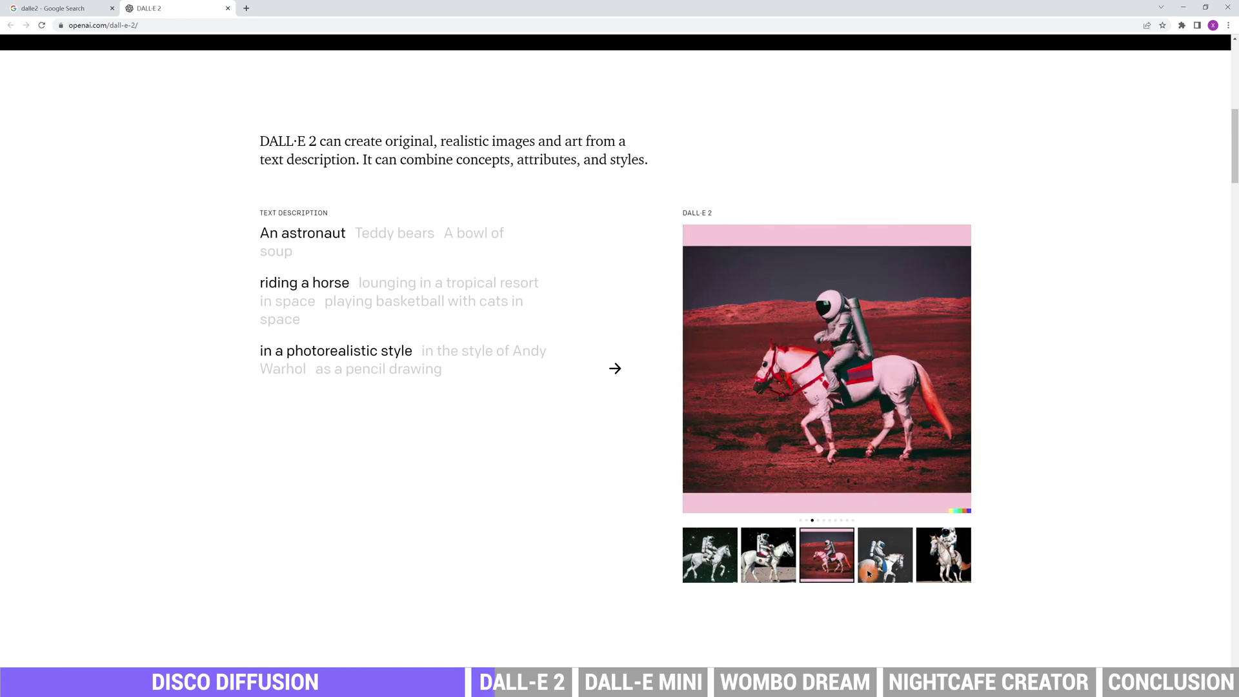
pyautogui.click(888, 555)
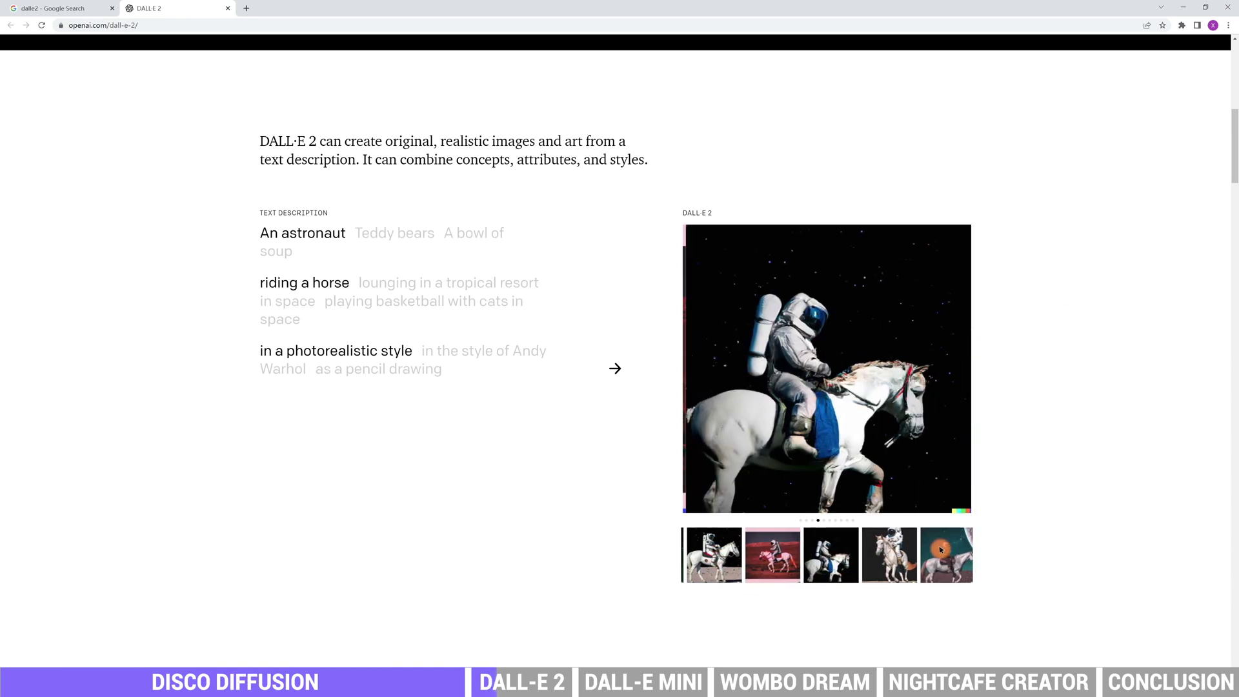
pyautogui.click(889, 556)
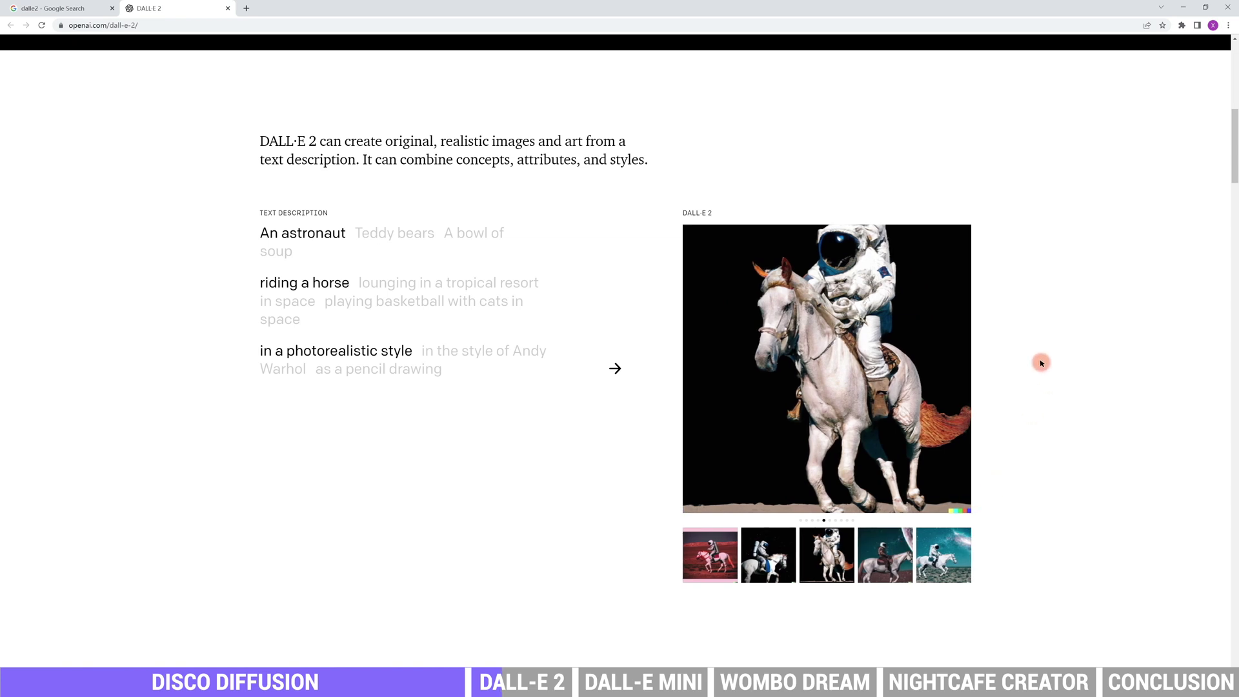
# Step: Try the flamingo placement examples: in the pool, by the window, and the float
pyautogui.scroll(-2, 1039, 364)
pyautogui.scroll(-6, 1039, 364)
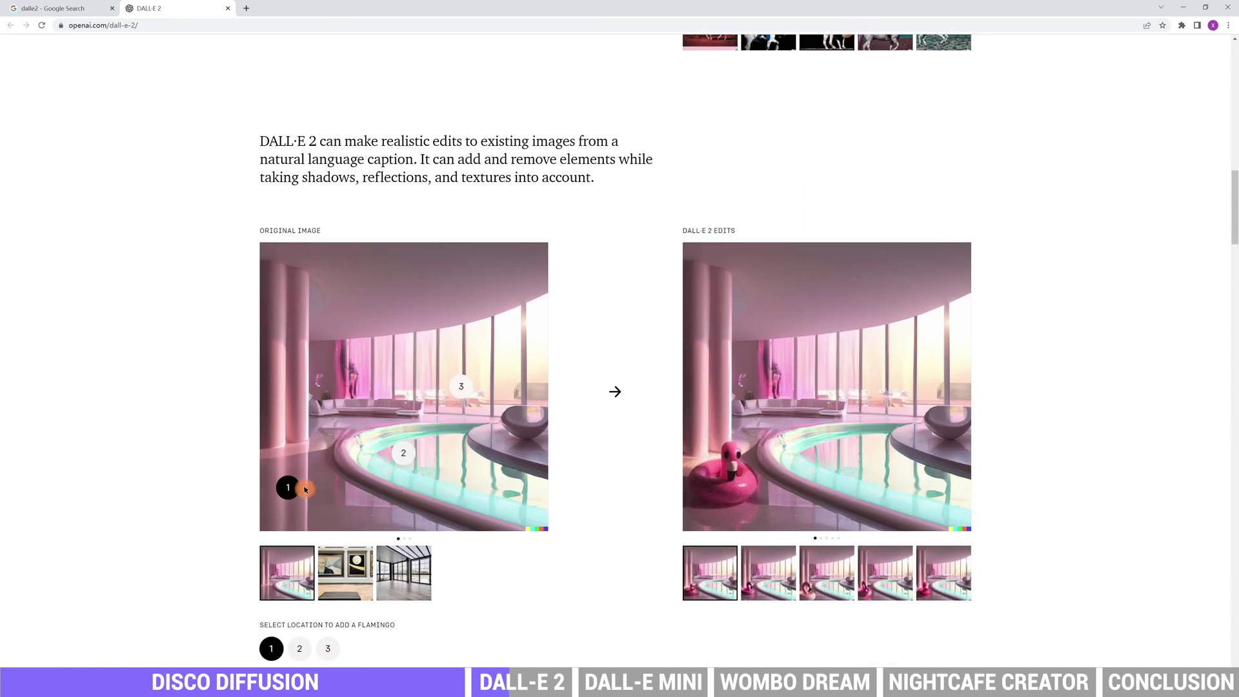
pyautogui.click(402, 452)
pyautogui.click(461, 383)
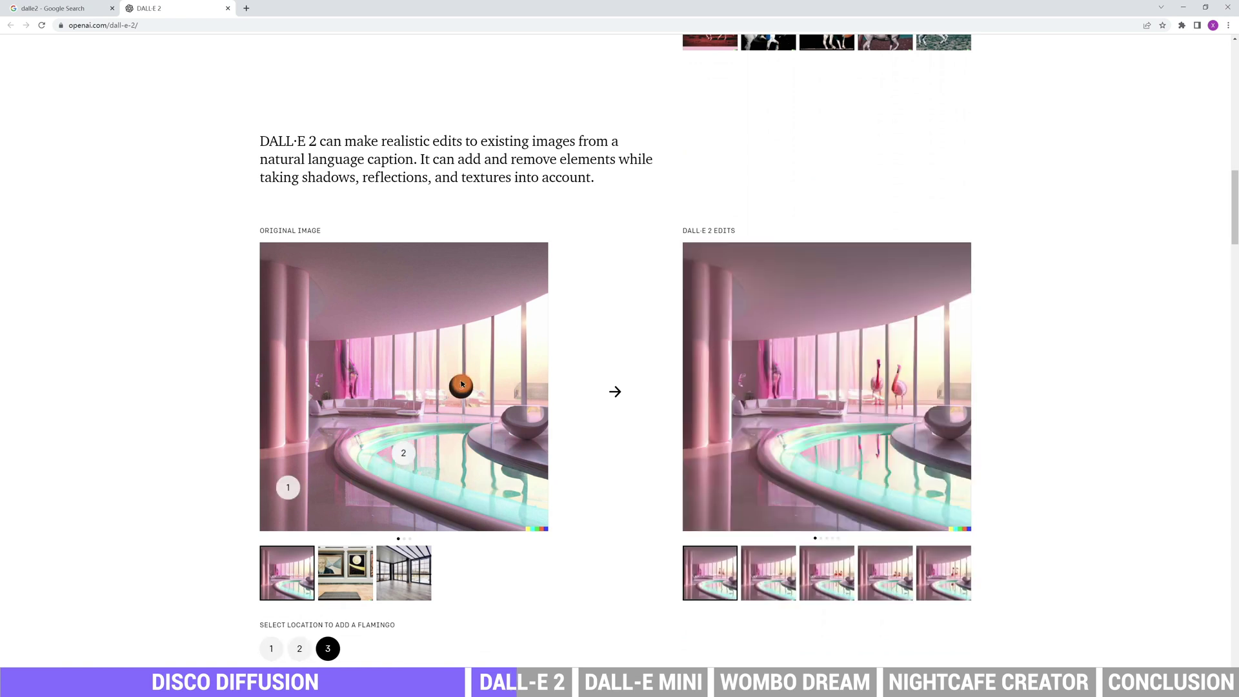
pyautogui.click(289, 487)
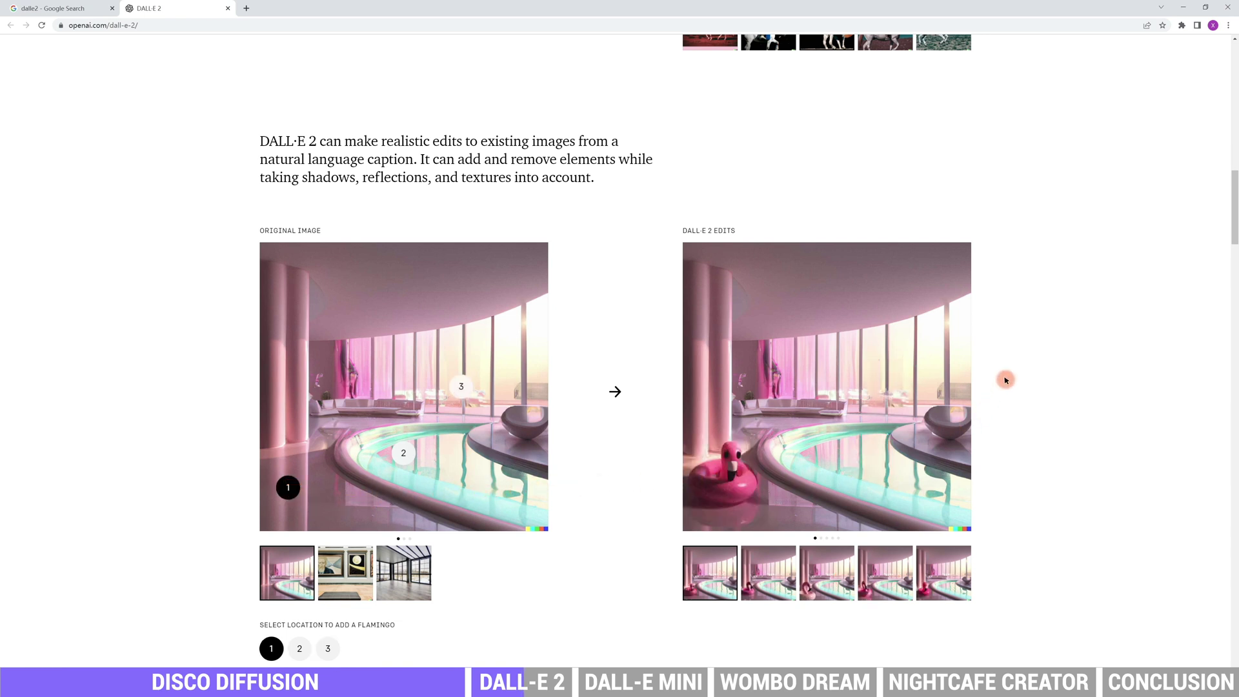
# Step: Scroll down and read the Phased Deployment section
pyautogui.scroll(-3, 1006, 380)
pyautogui.scroll(-6, 1005, 380)
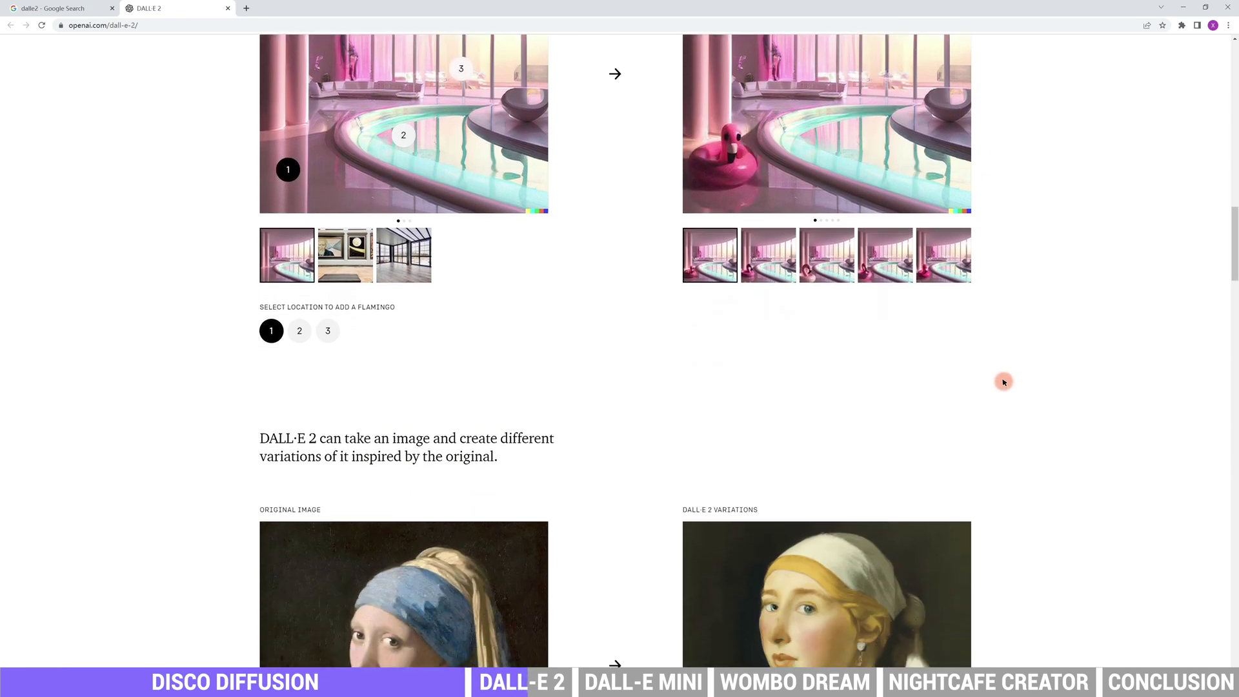
pyautogui.scroll(-3, 1003, 382)
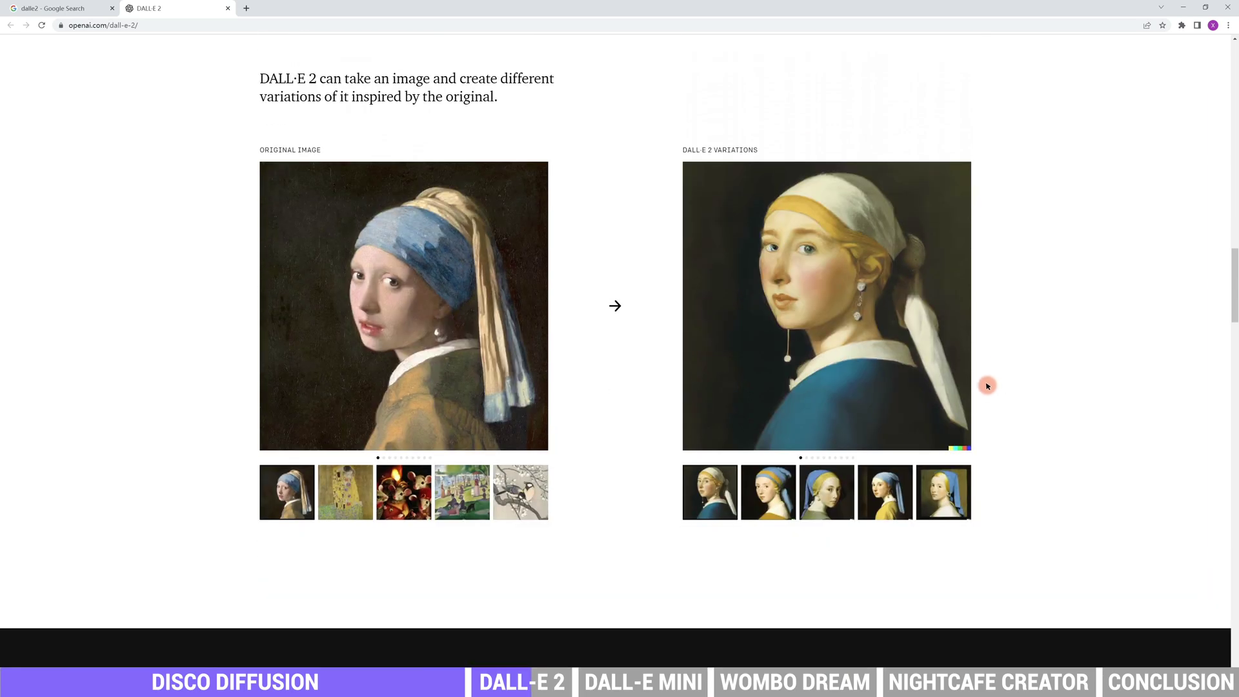
pyautogui.scroll(-5, 987, 385)
pyautogui.scroll(-15, 985, 386)
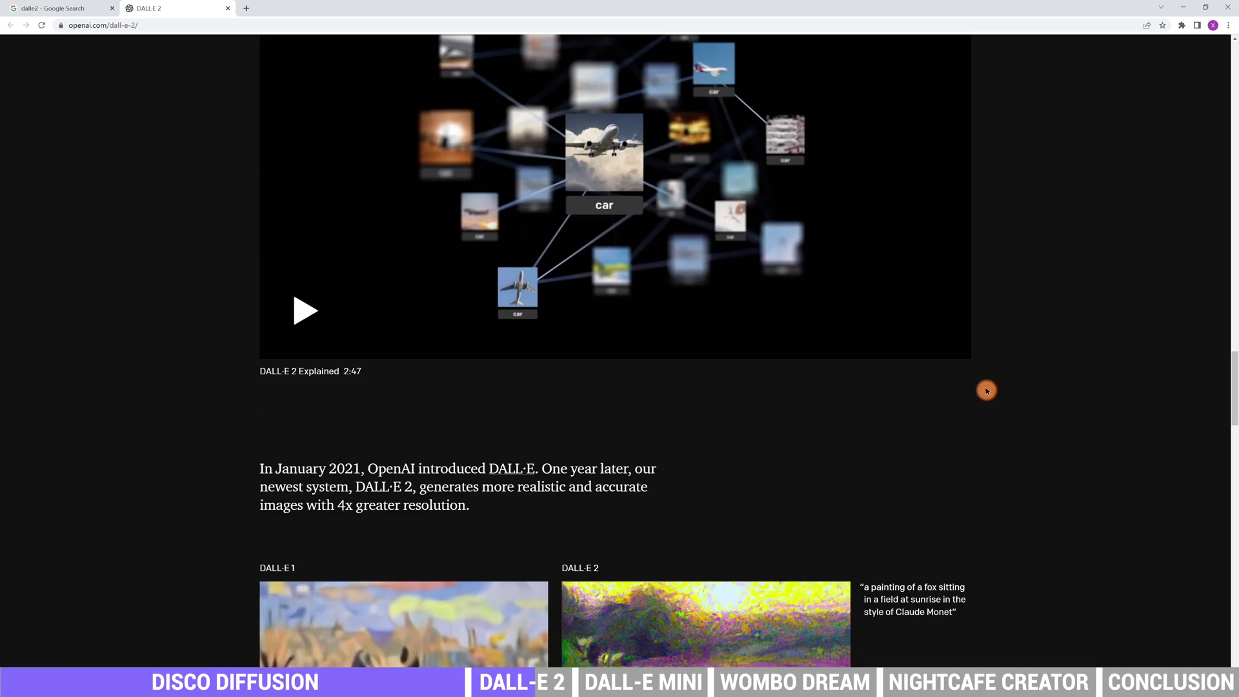
pyautogui.scroll(-1, 985, 392)
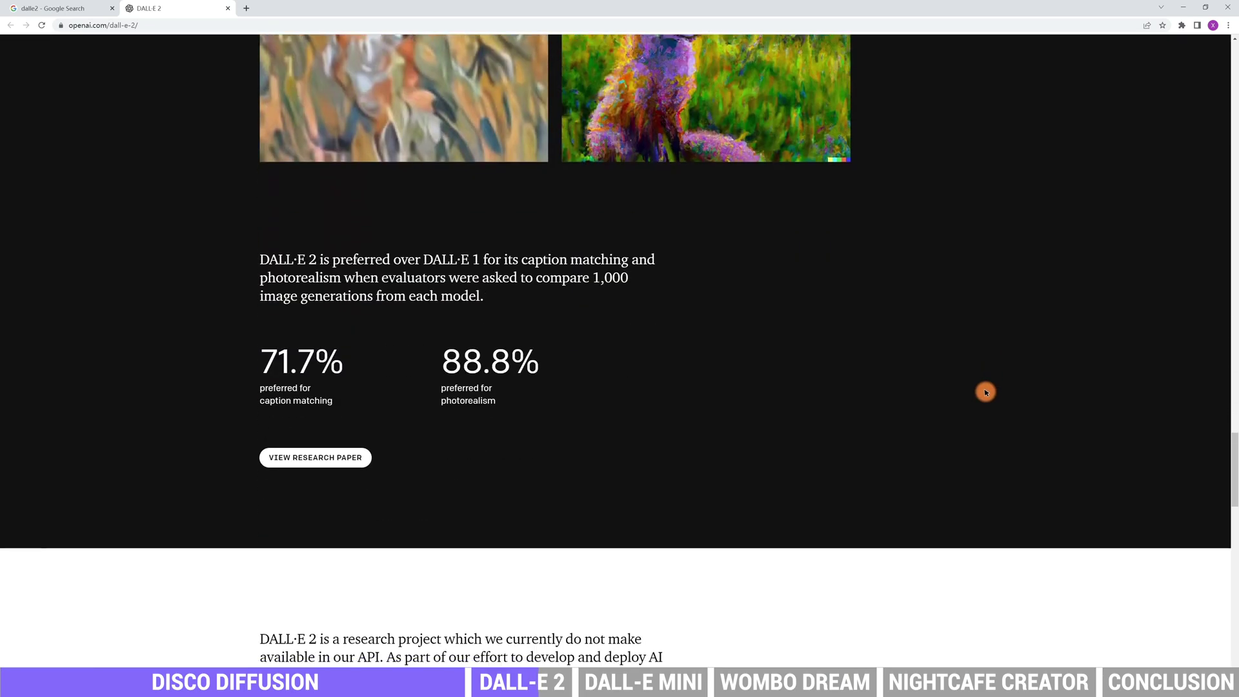
pyautogui.scroll(-8, 985, 392)
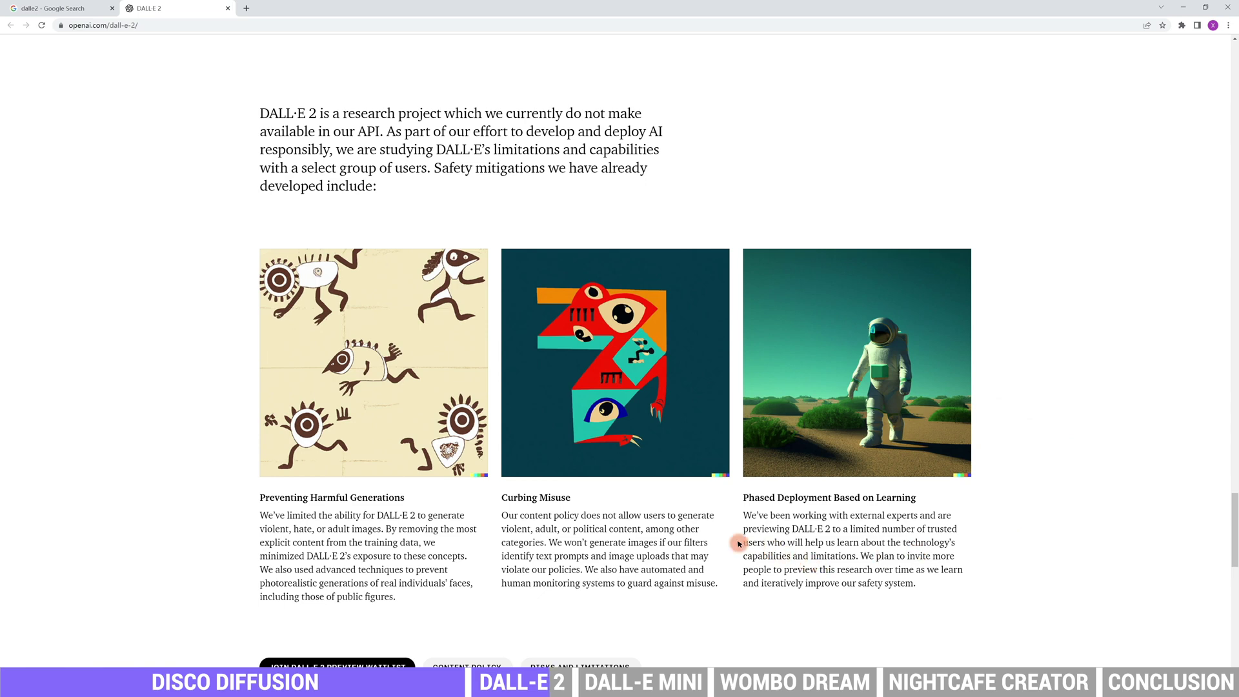
pyautogui.moveTo(737, 542); pyautogui.dragTo(1003, 586)
pyautogui.click(832, 545)
pyautogui.click(1006, 542)
# Step: Open the Join DALL·E 2 Preview Waitlist form
pyautogui.scroll(-3, 935, 509)
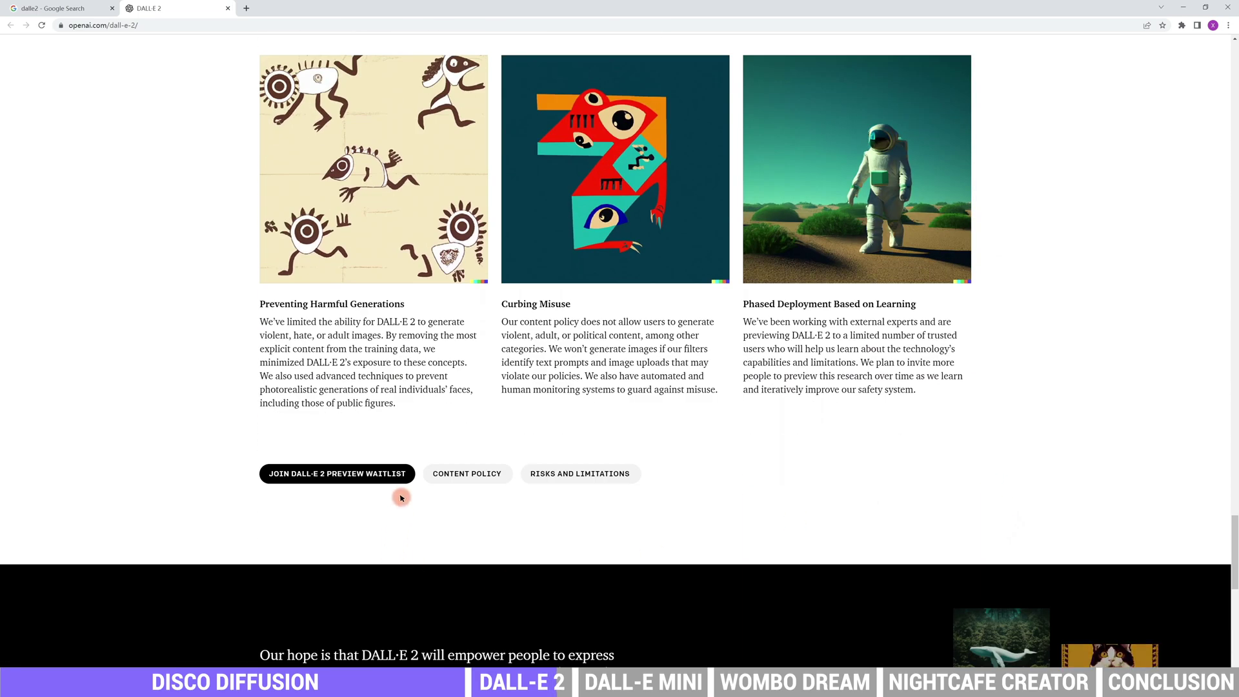
pyautogui.scroll(-10, 403, 498)
pyautogui.scroll(9, 476, 476)
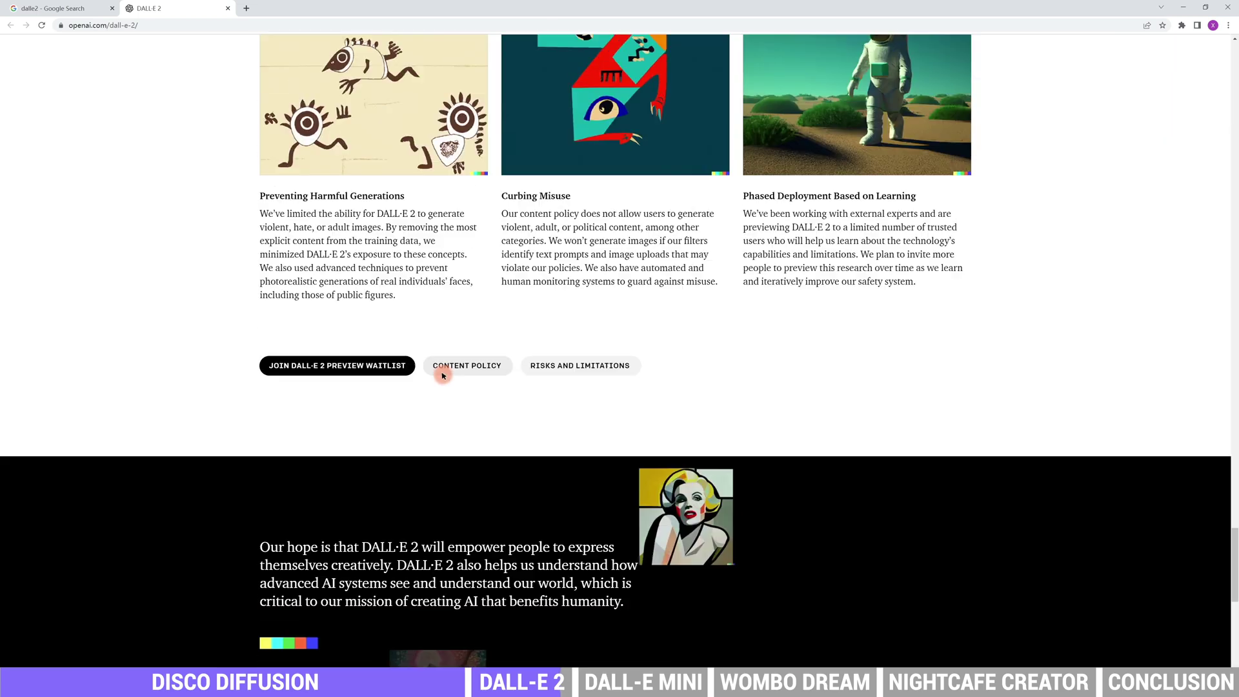
pyautogui.click(328, 378)
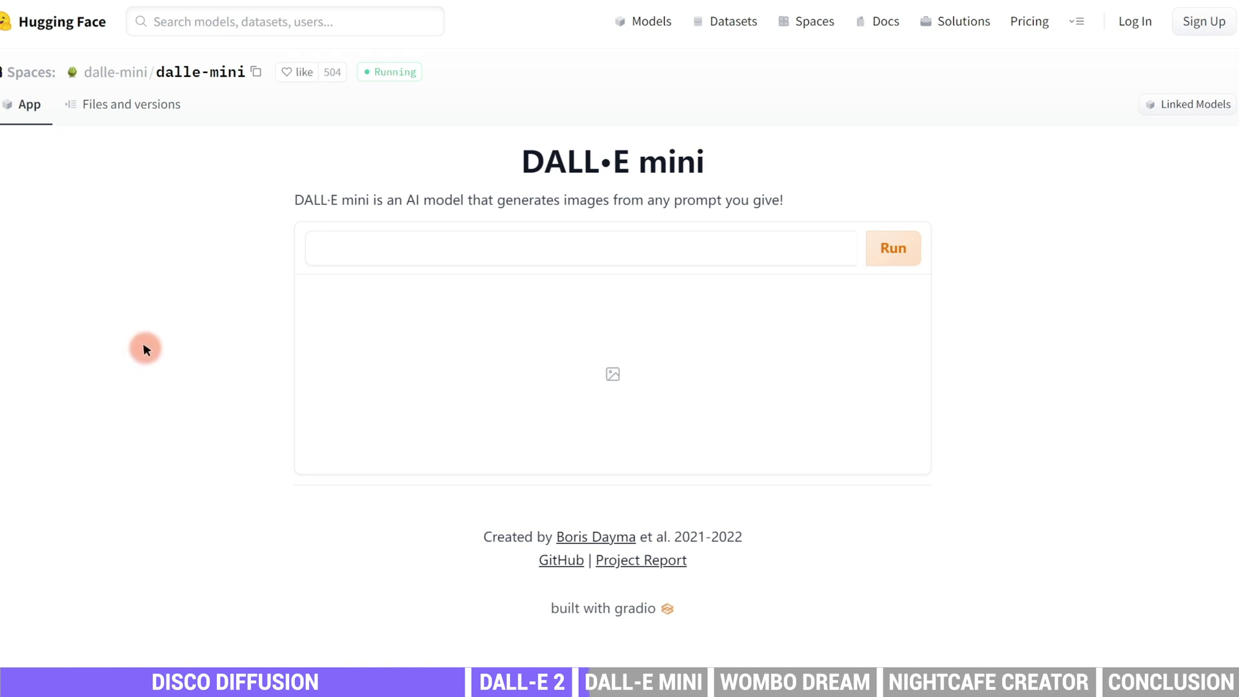
# Step: Generate images for 'A cyberpunk city with flying cars in the sky in photo realistic style.'
pyautogui.click(401, 243)
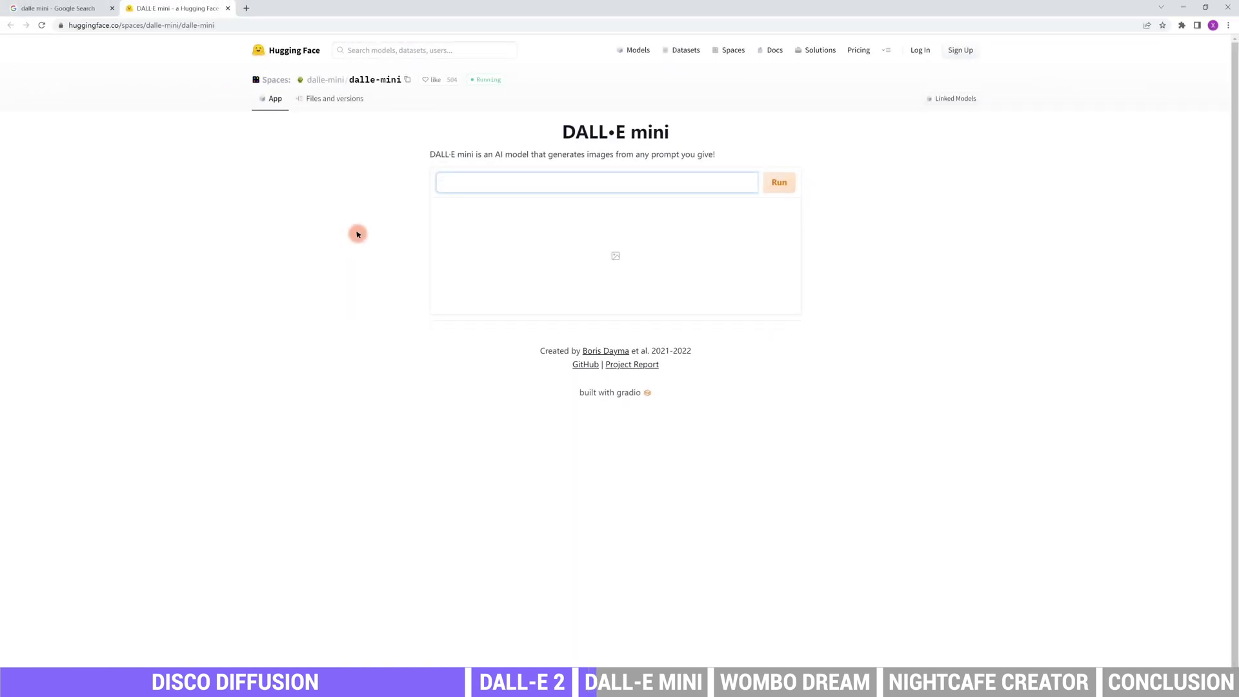
pyautogui.write('A cyberpunk city with flying cars in the sky in photo re')
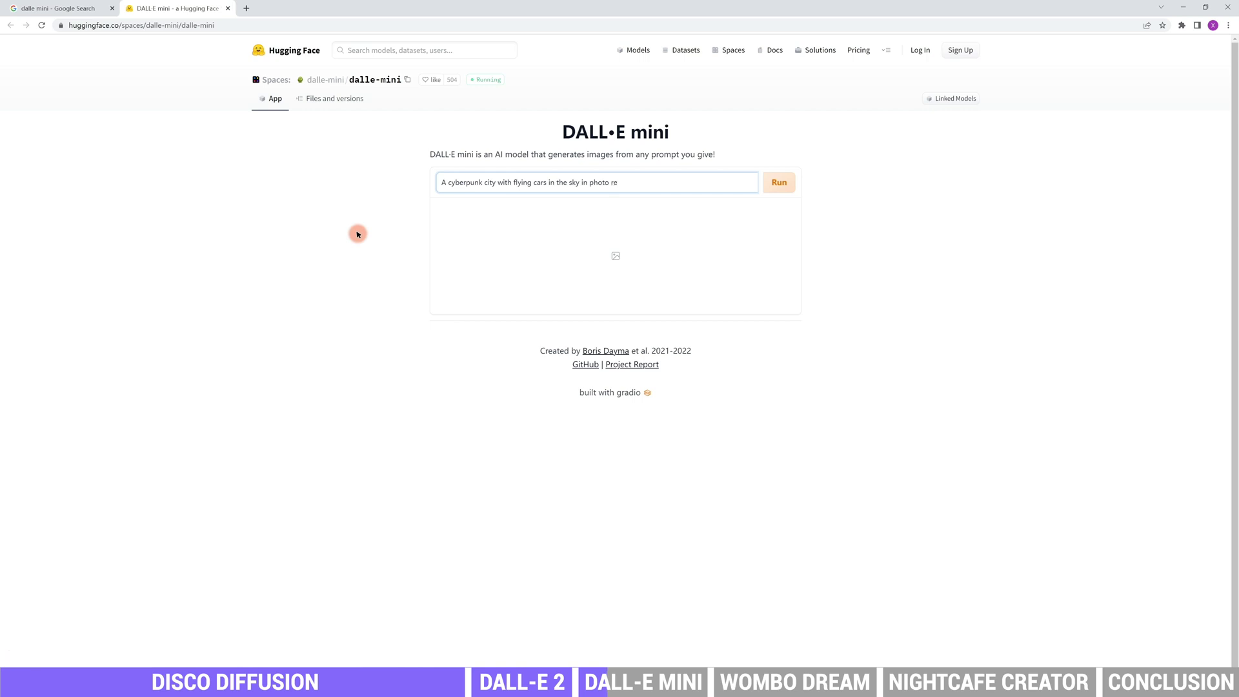
pyautogui.write('alistic style.')
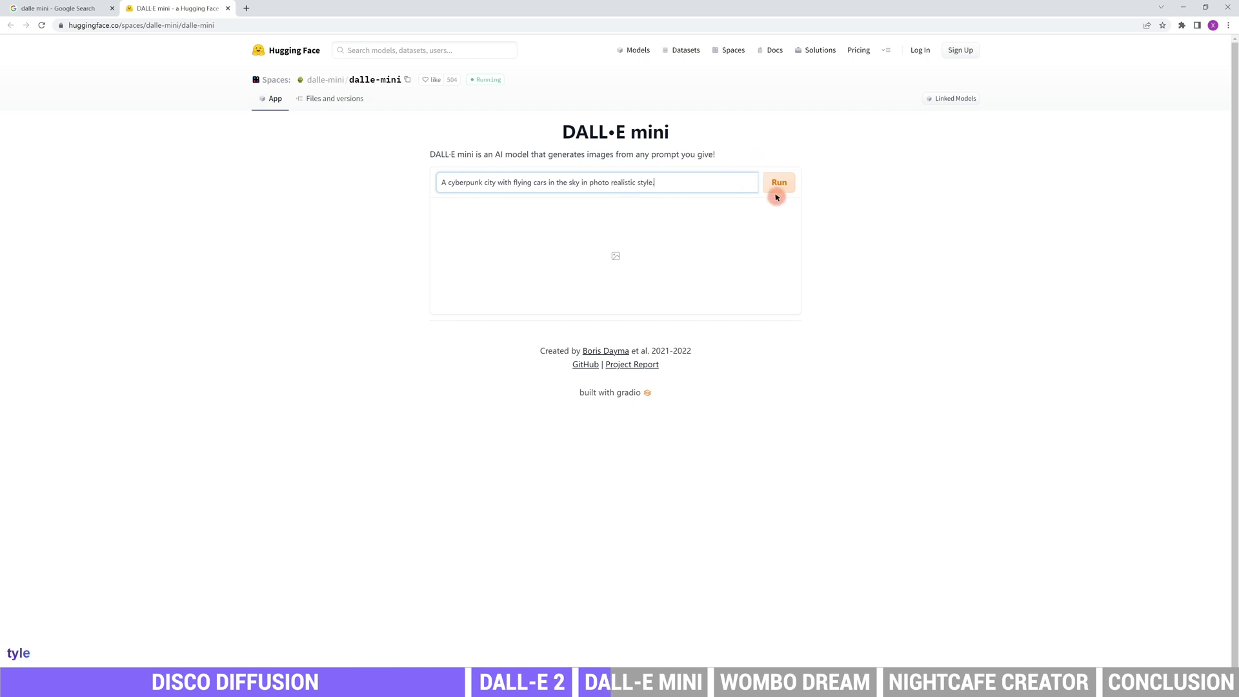
pyautogui.click(778, 183)
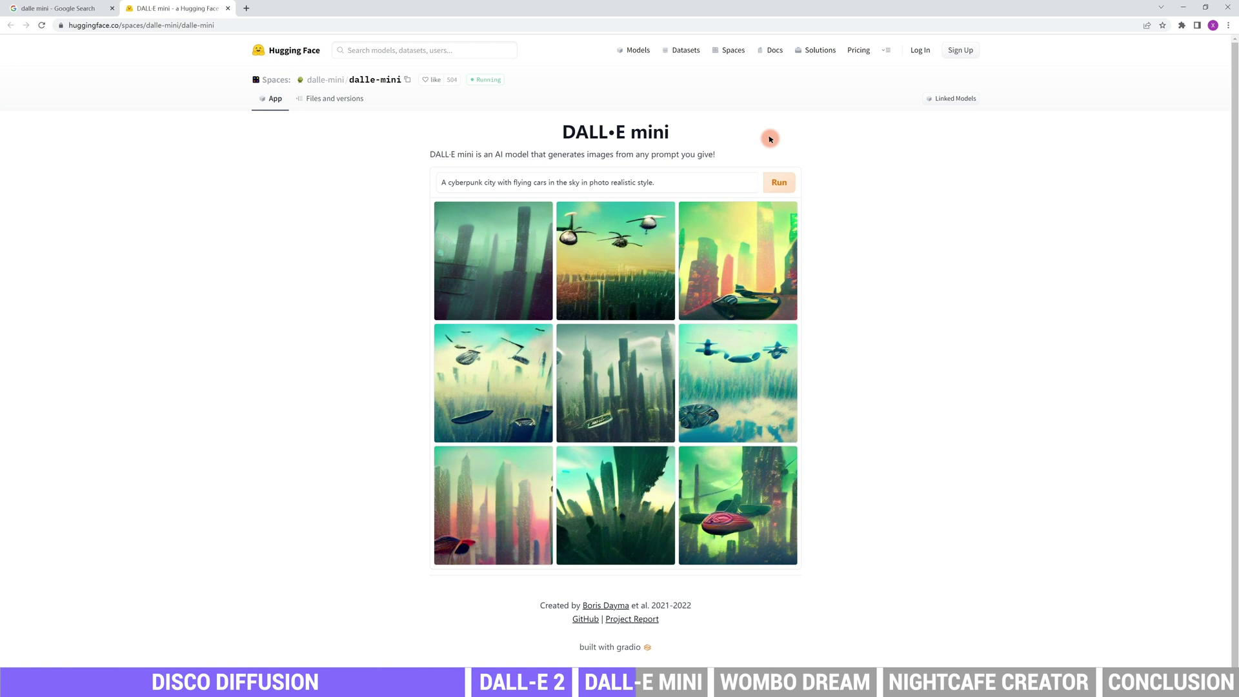
# Step: Enlarge the first DALL·E mini result and step through to the ninth, the red flying car
pyautogui.click(521, 271)
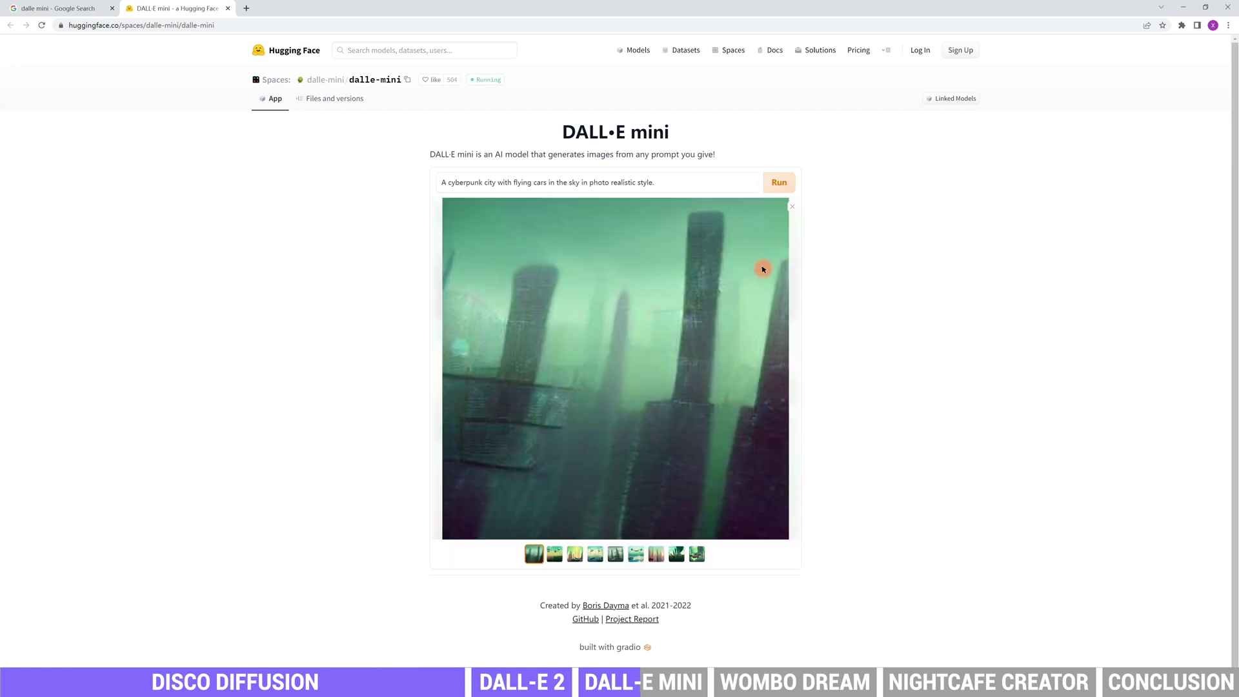
pyautogui.click(555, 554)
pyautogui.click(576, 553)
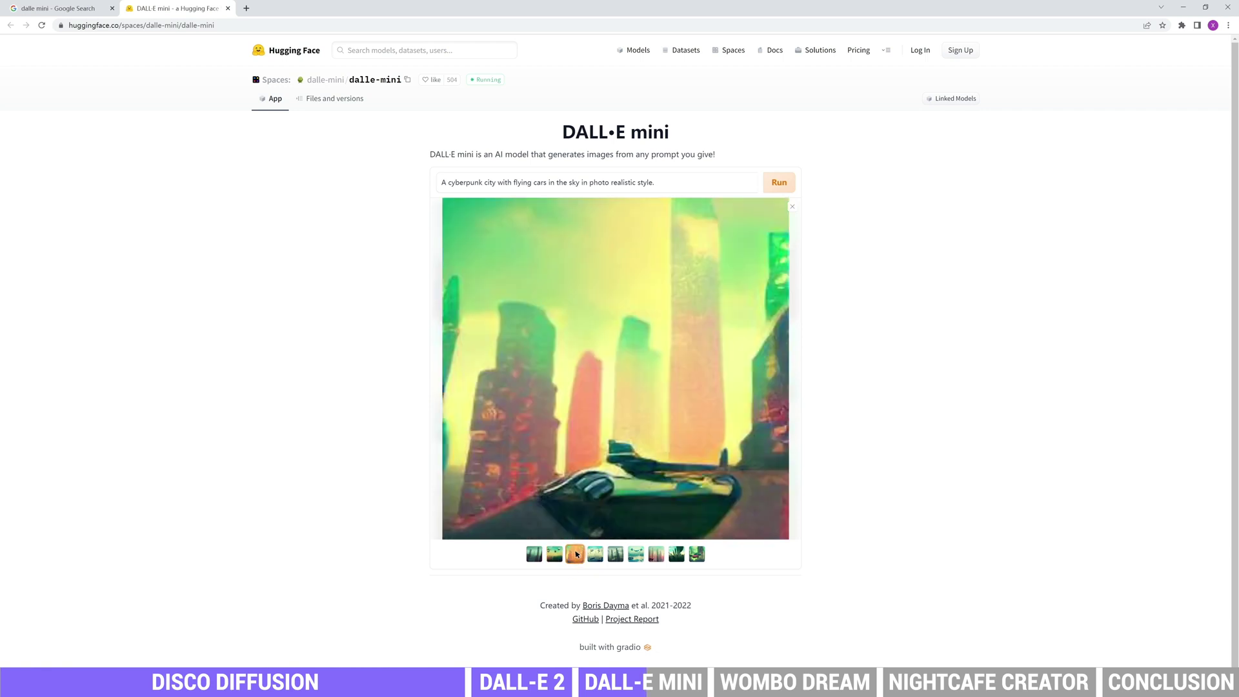
pyautogui.click(594, 553)
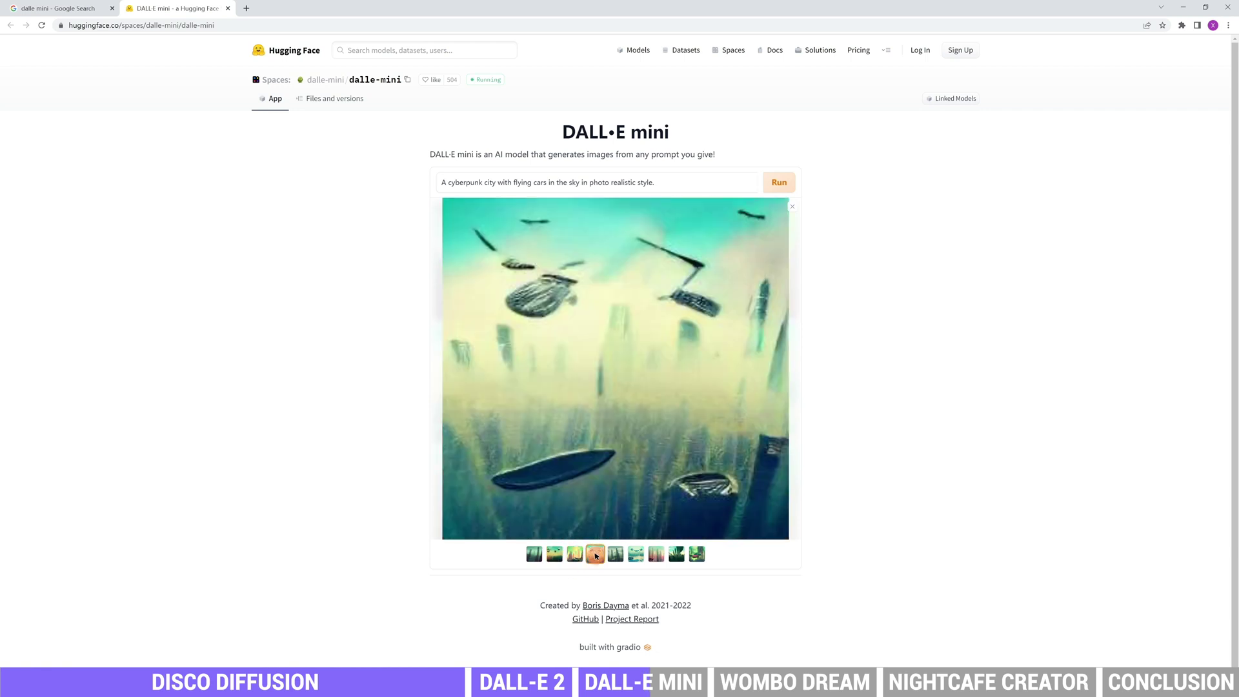
pyautogui.click(616, 555)
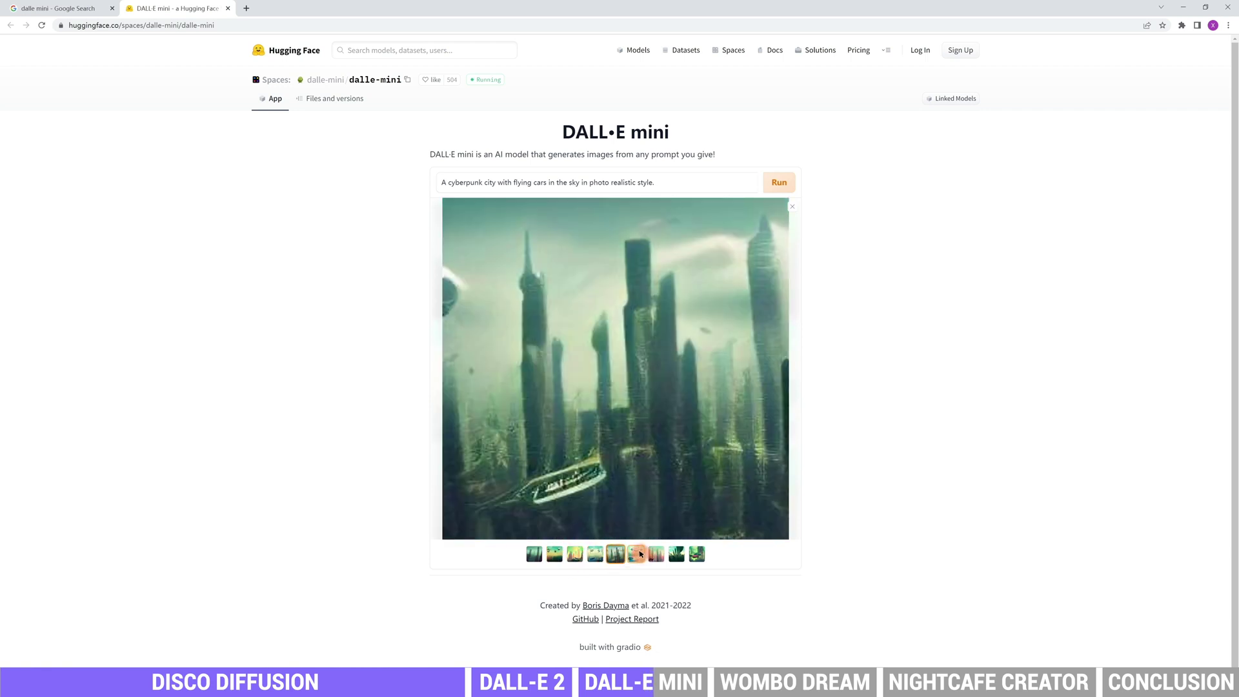
pyautogui.click(637, 554)
pyautogui.click(656, 554)
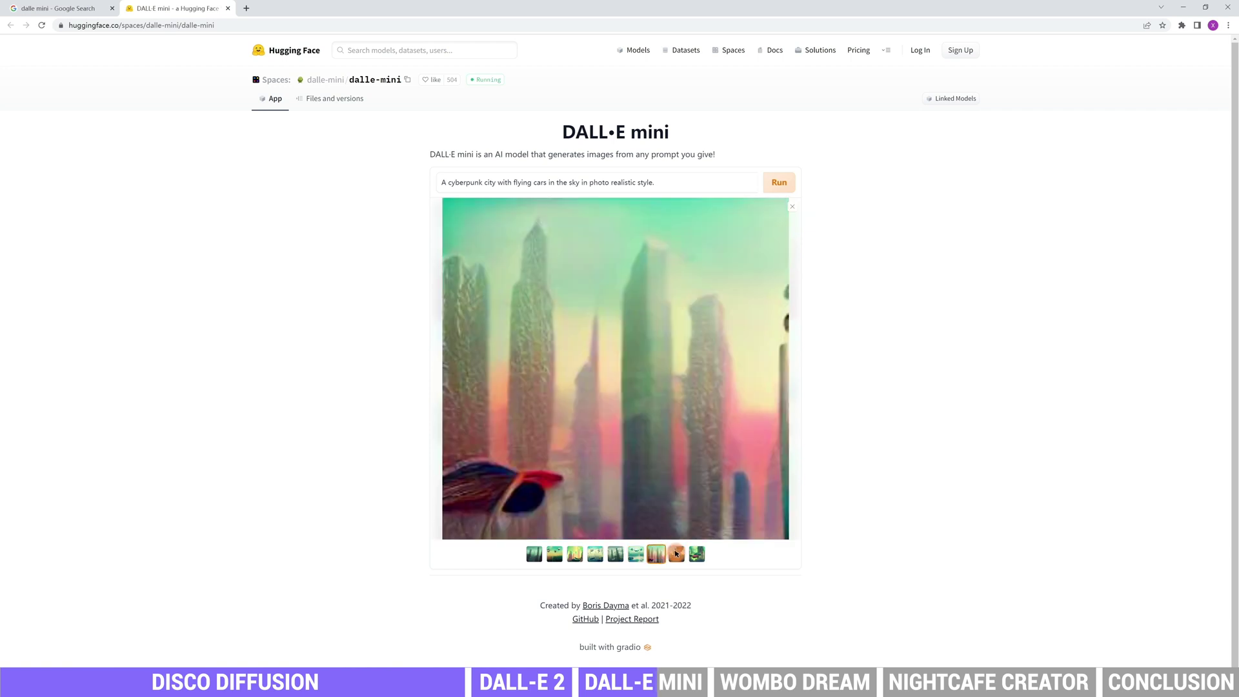
pyautogui.click(676, 553)
pyautogui.click(697, 554)
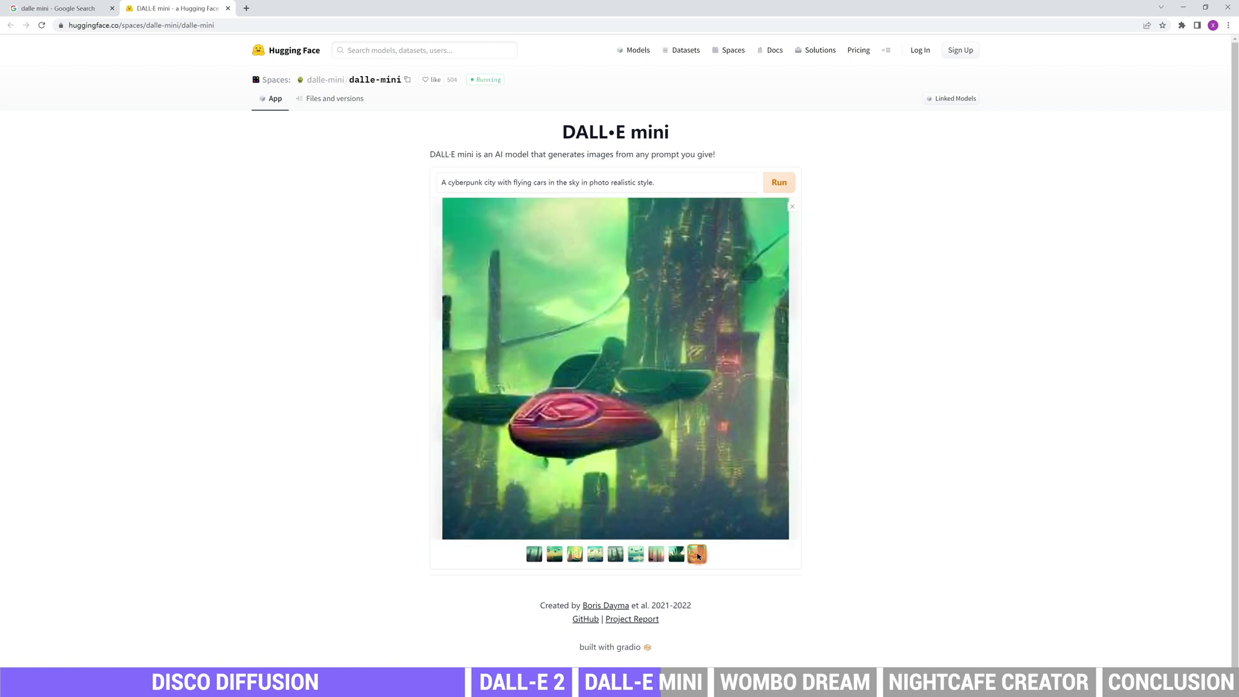
# Step: Save the flying car image as download.png, show it in its folder, then close the gallery
pyautogui.rightClick(681, 320)
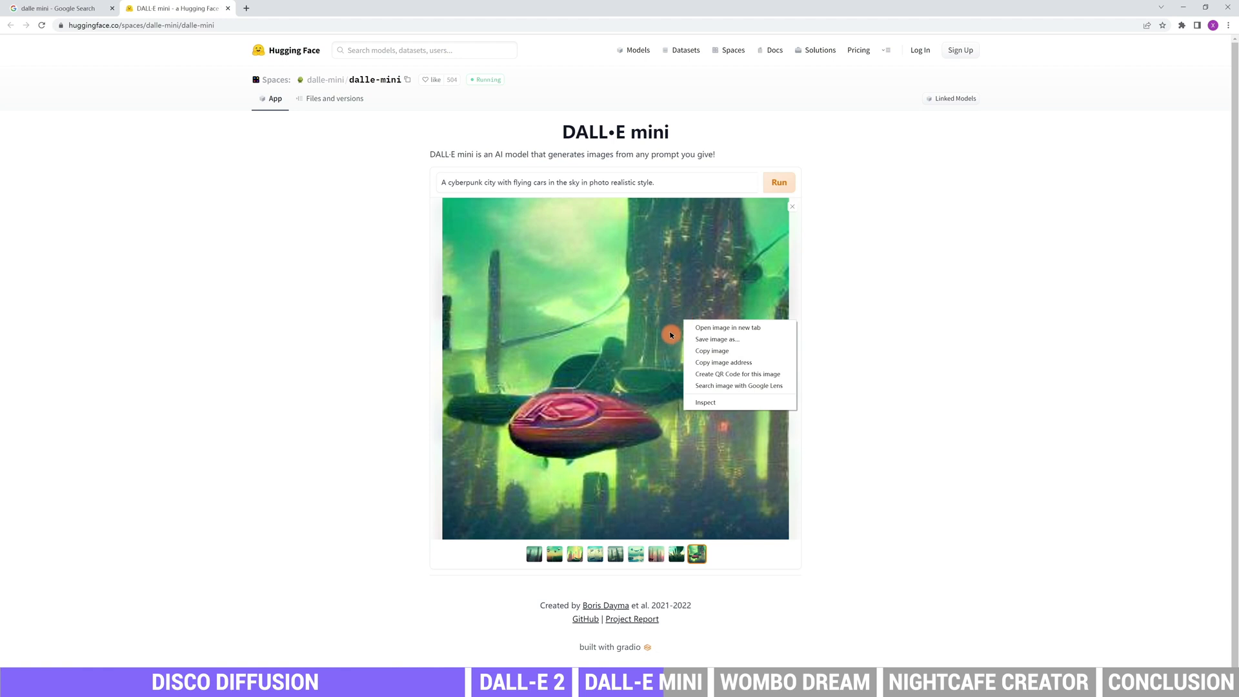
pyautogui.click(716, 334)
pyautogui.click(309, 276)
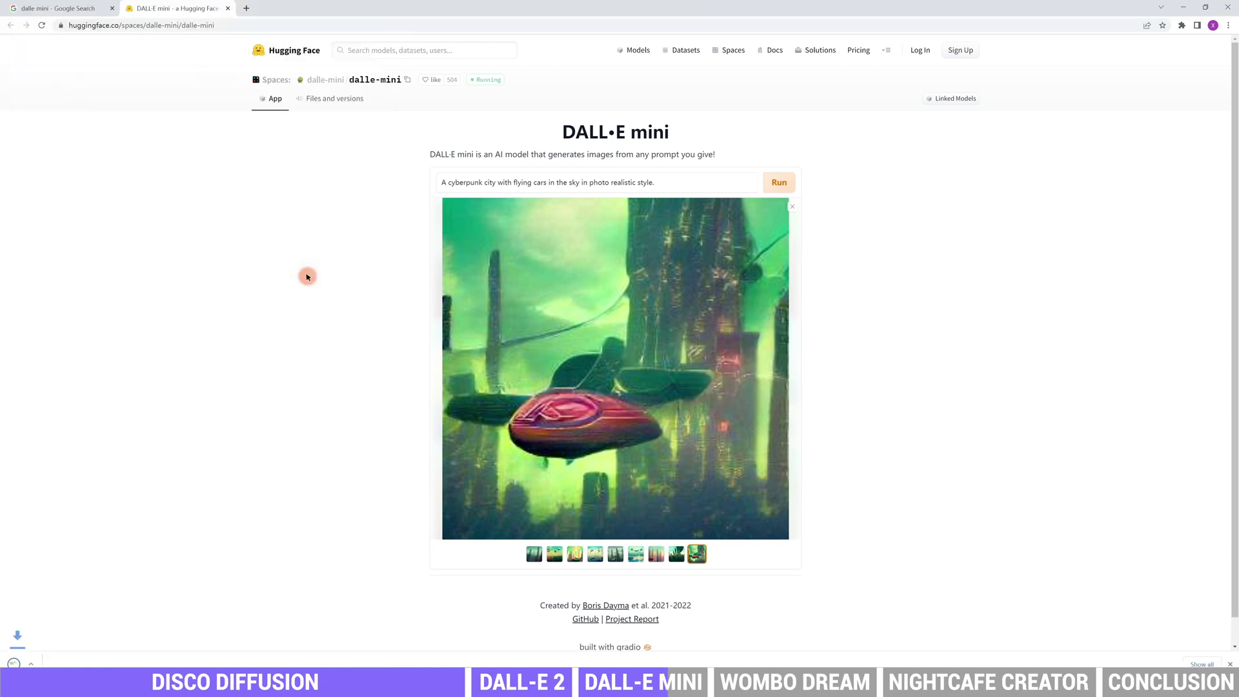
pyautogui.click(106, 665)
pyautogui.click(129, 629)
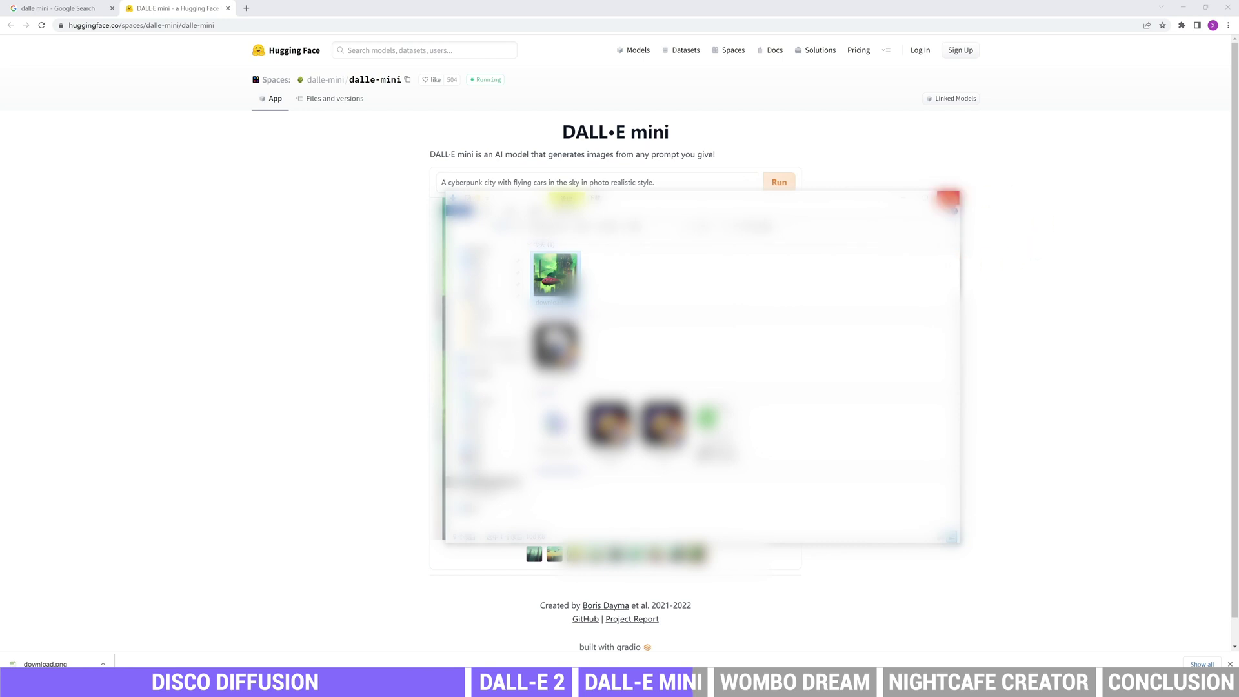
pyautogui.click(920, 248)
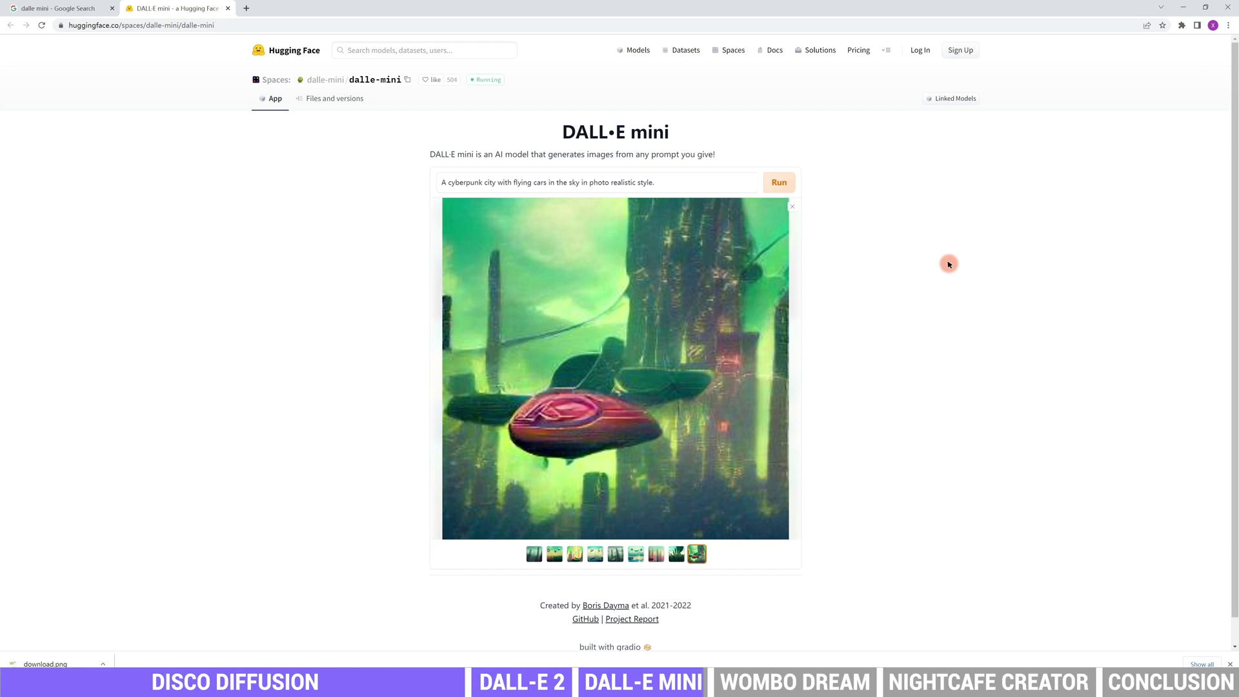
pyautogui.click(791, 206)
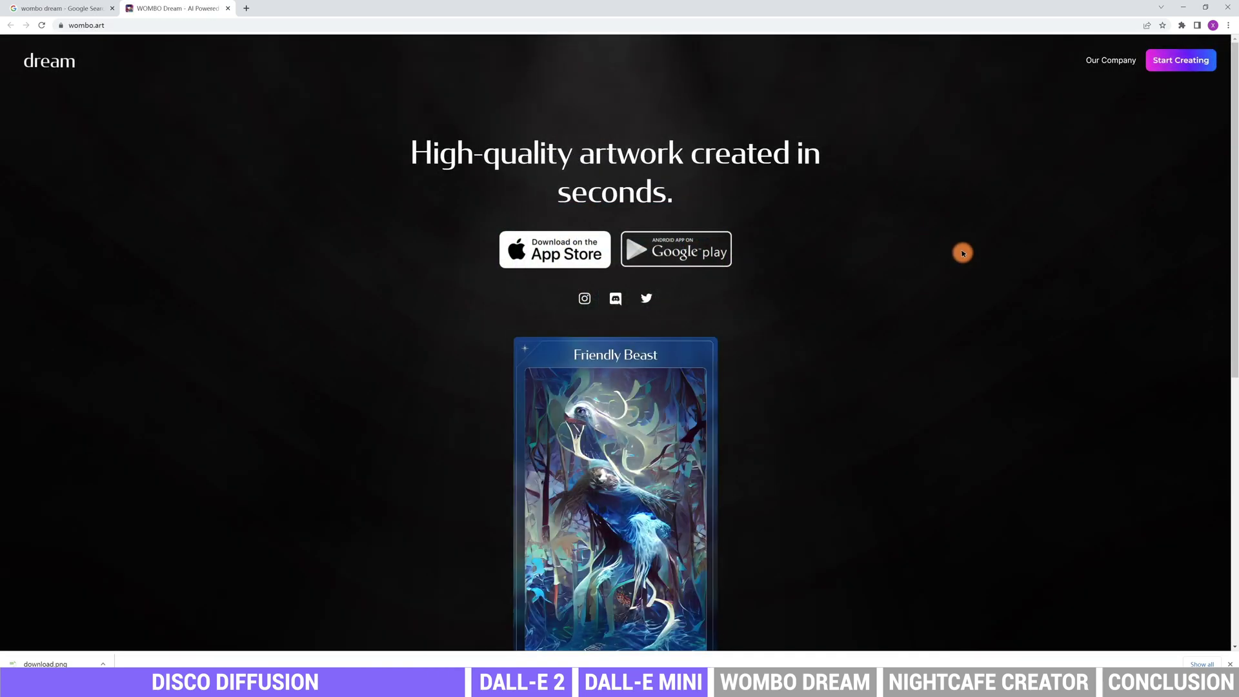
pyautogui.scroll(-2, 975, 257)
pyautogui.scroll(-2, 976, 257)
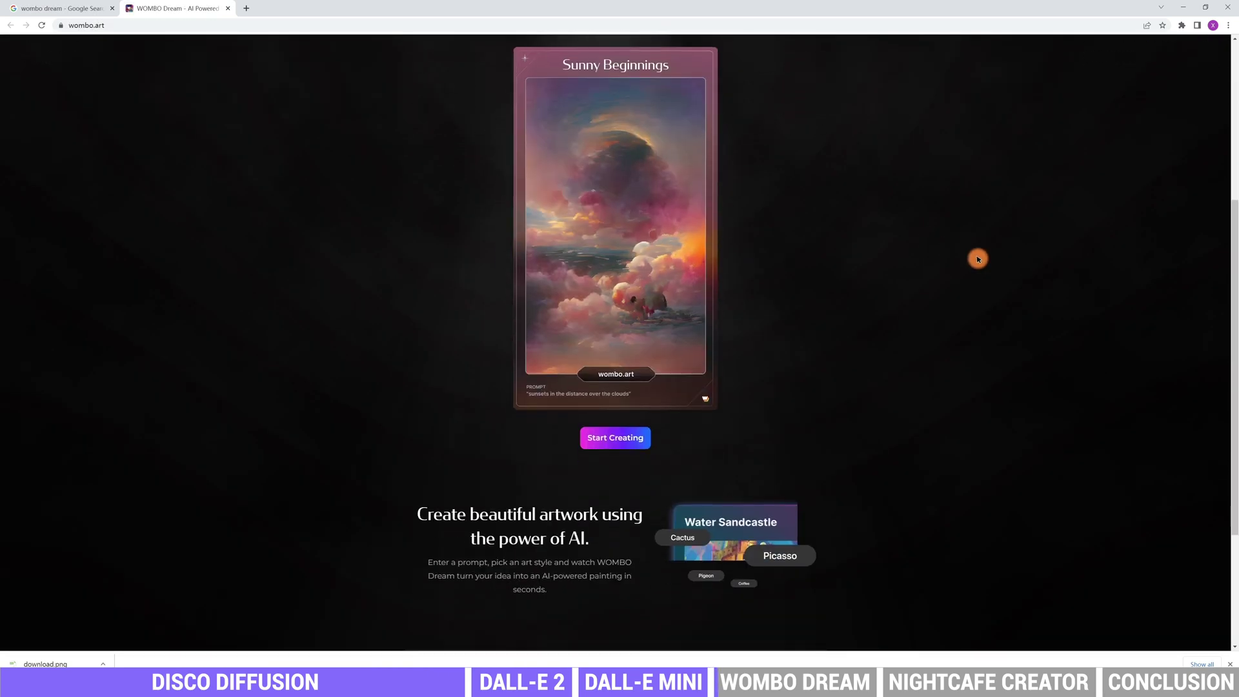
pyautogui.scroll(1, 976, 257)
pyautogui.scroll(-3, 962, 262)
pyautogui.scroll(-2, 962, 263)
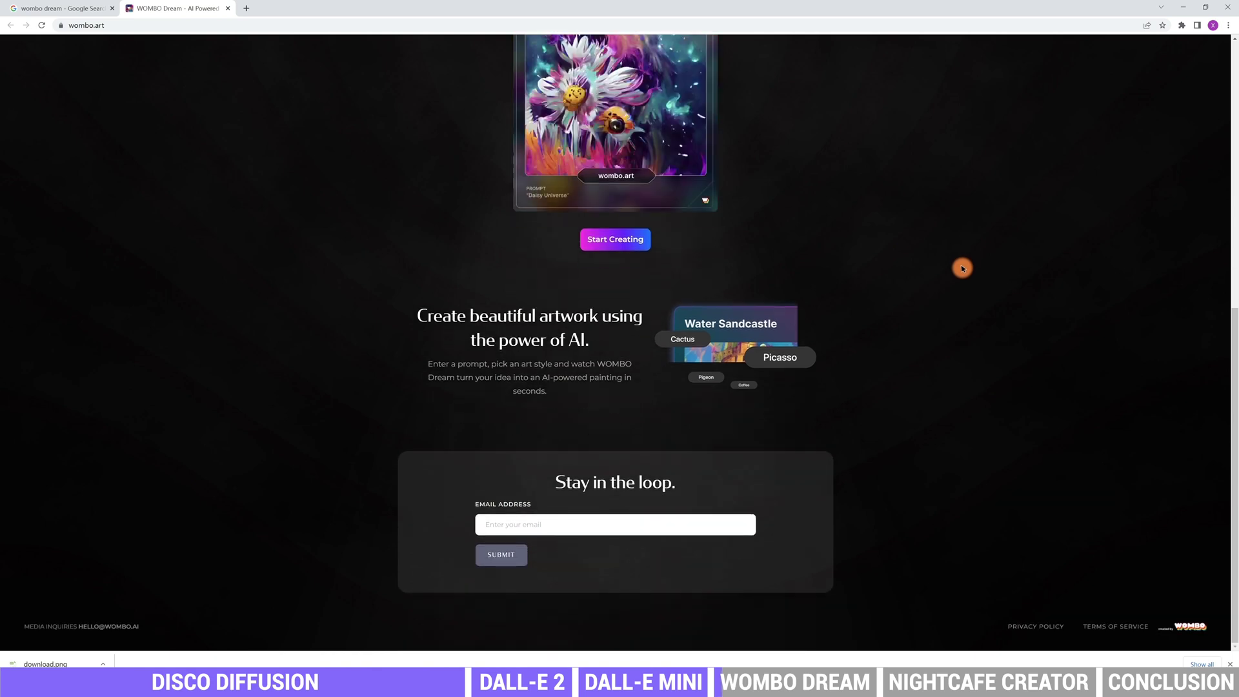
pyautogui.scroll(4, 963, 274)
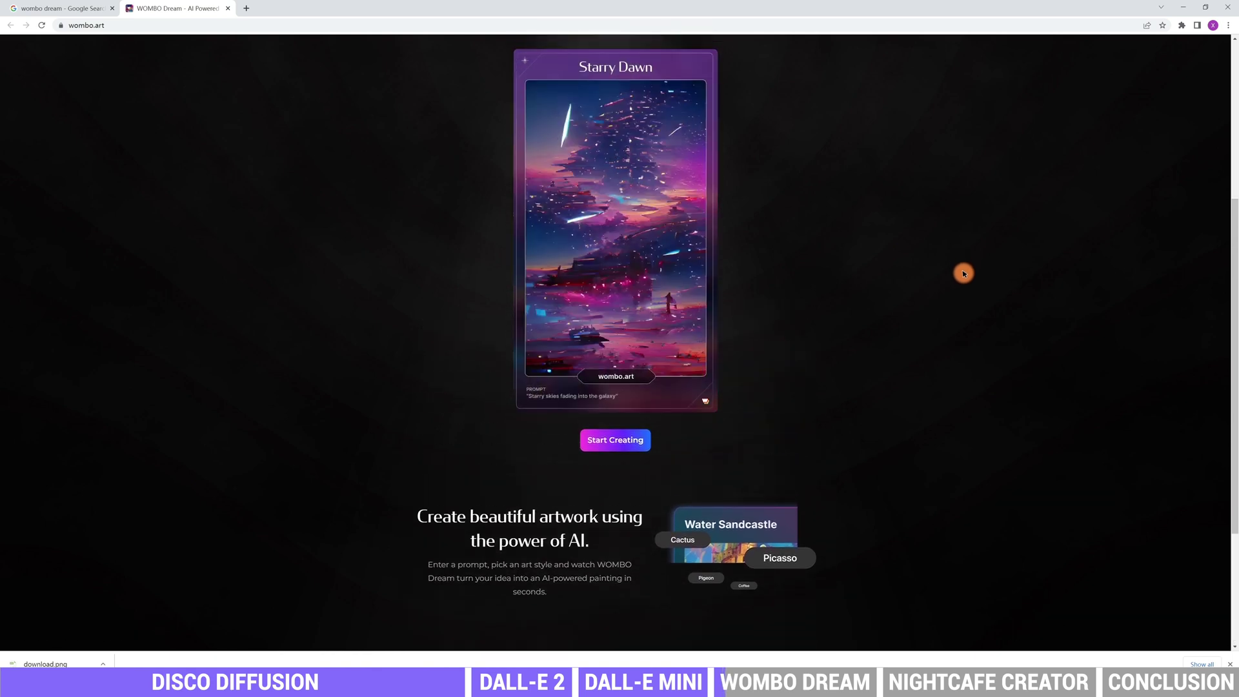
pyautogui.scroll(2, 963, 274)
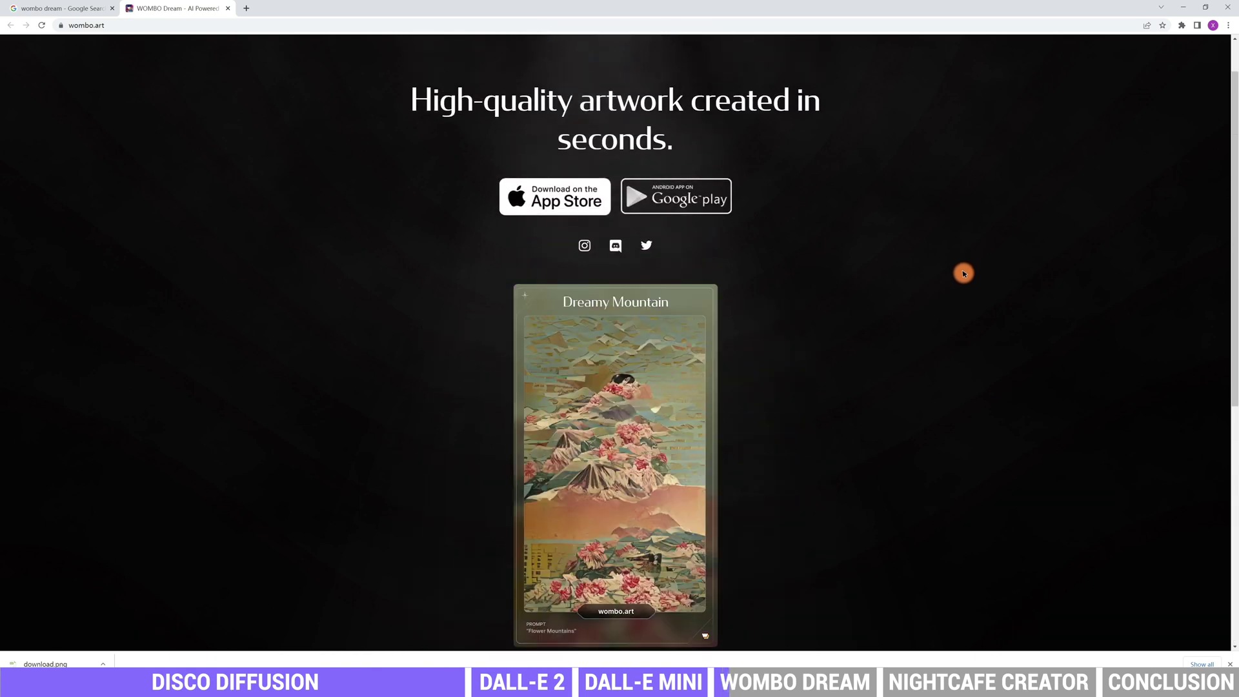
pyautogui.scroll(1, 963, 273)
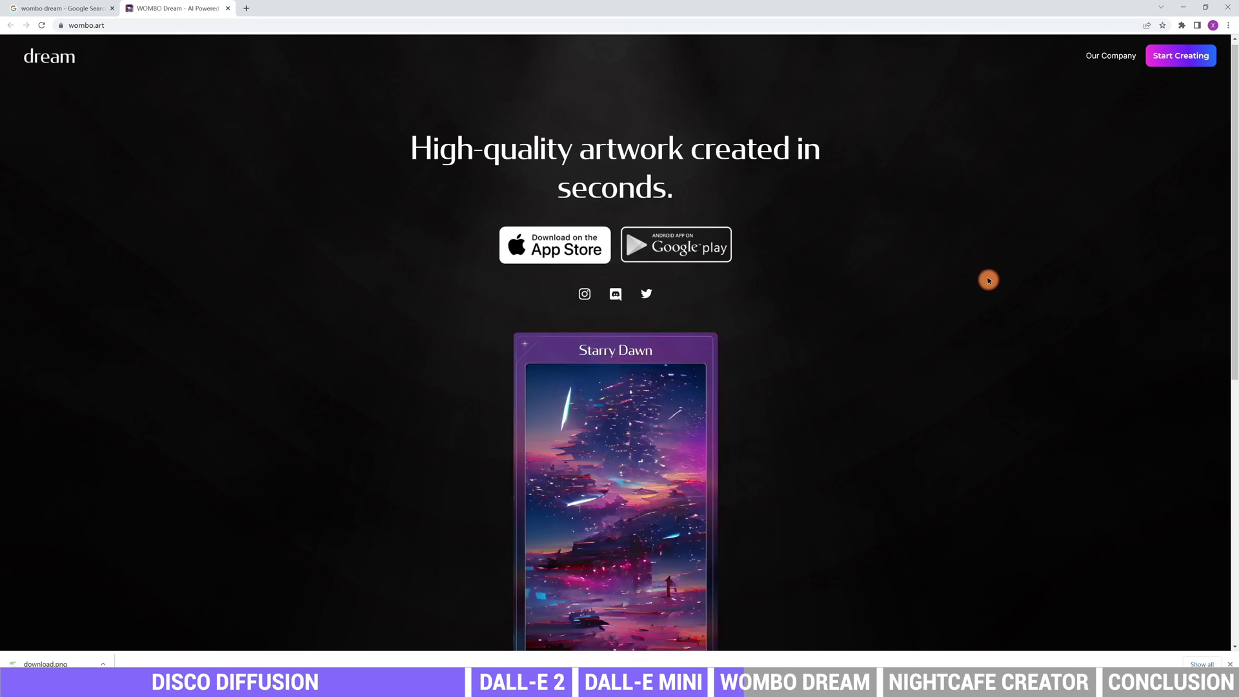
pyautogui.scroll(-4, 985, 283)
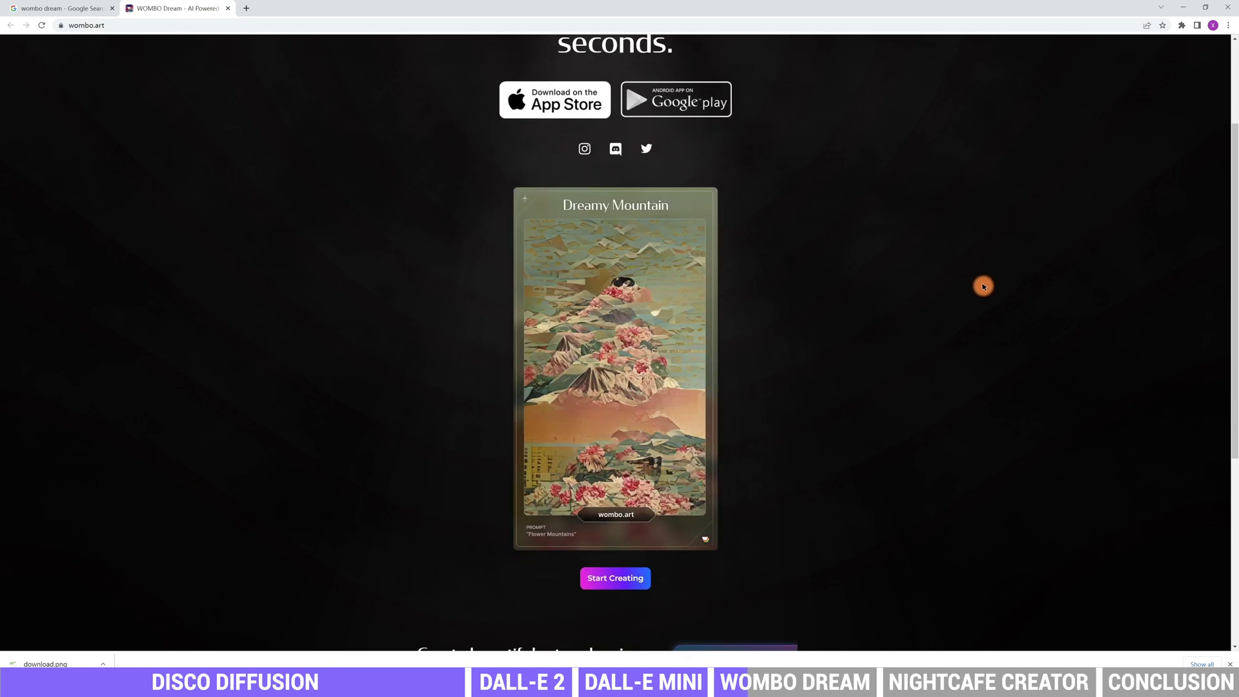
# Step: Enter the prompt 'A cyberpunk city with flying cars in the sky.' and pick the Robots style
pyautogui.click(620, 486)
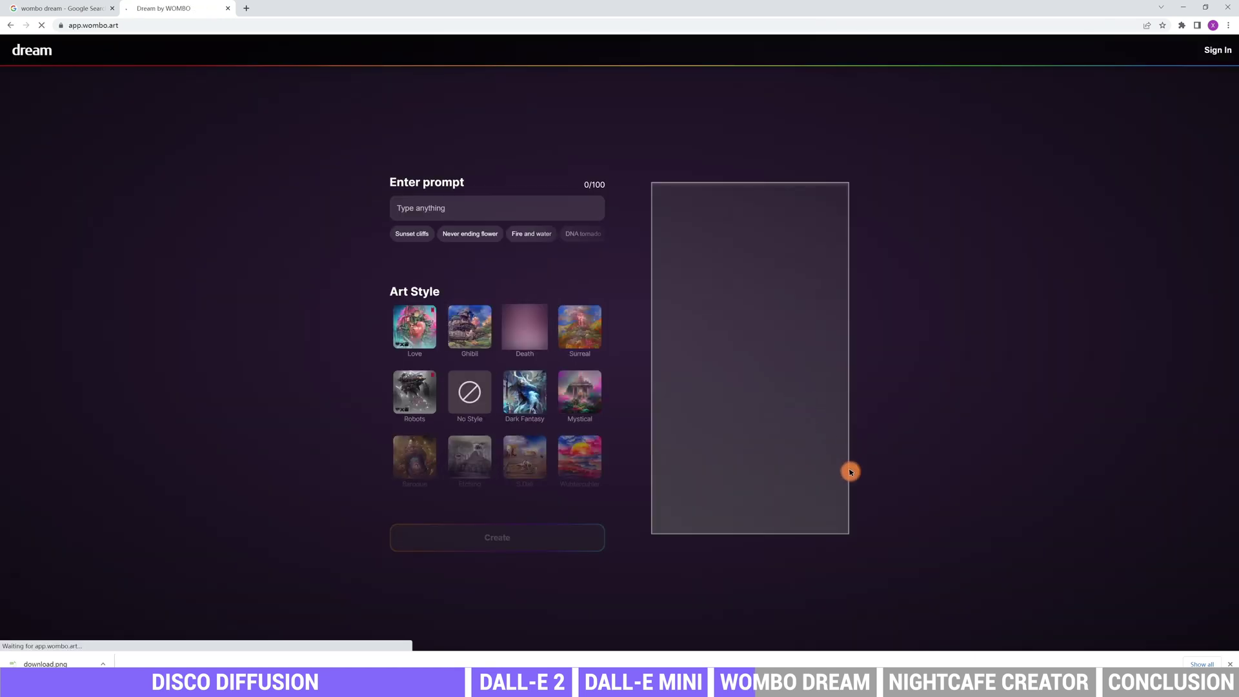
pyautogui.click(1231, 664)
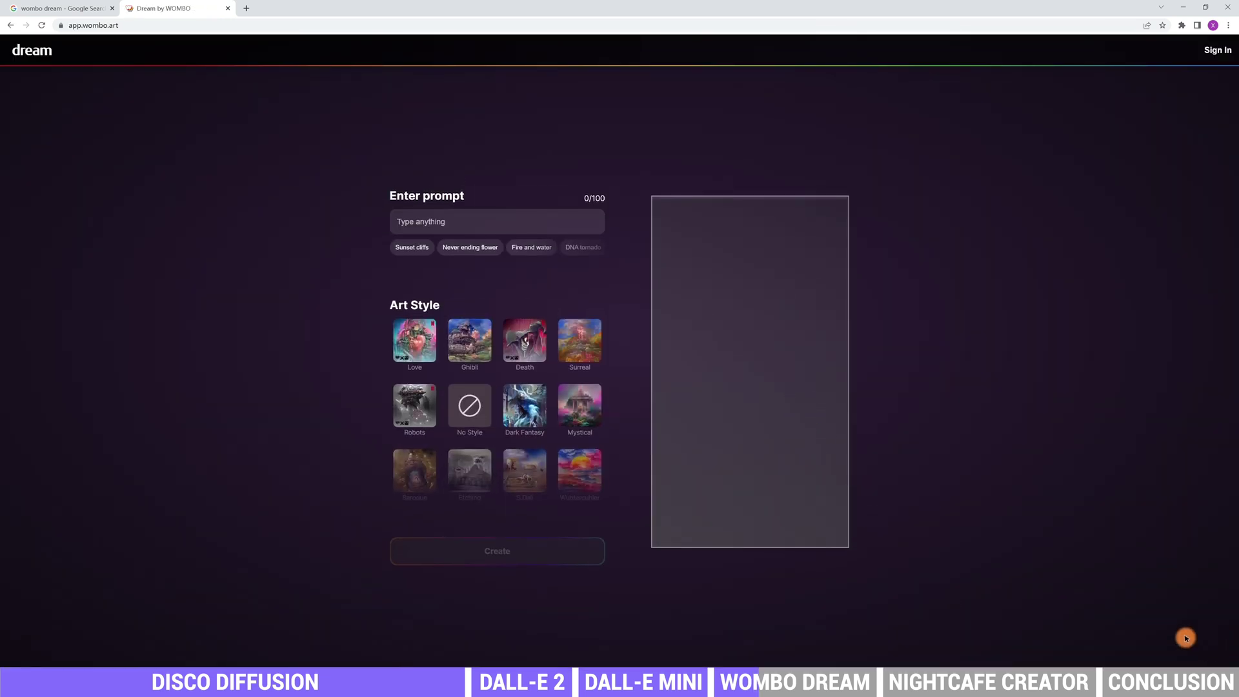
pyautogui.click(472, 222)
pyautogui.write('A cy')
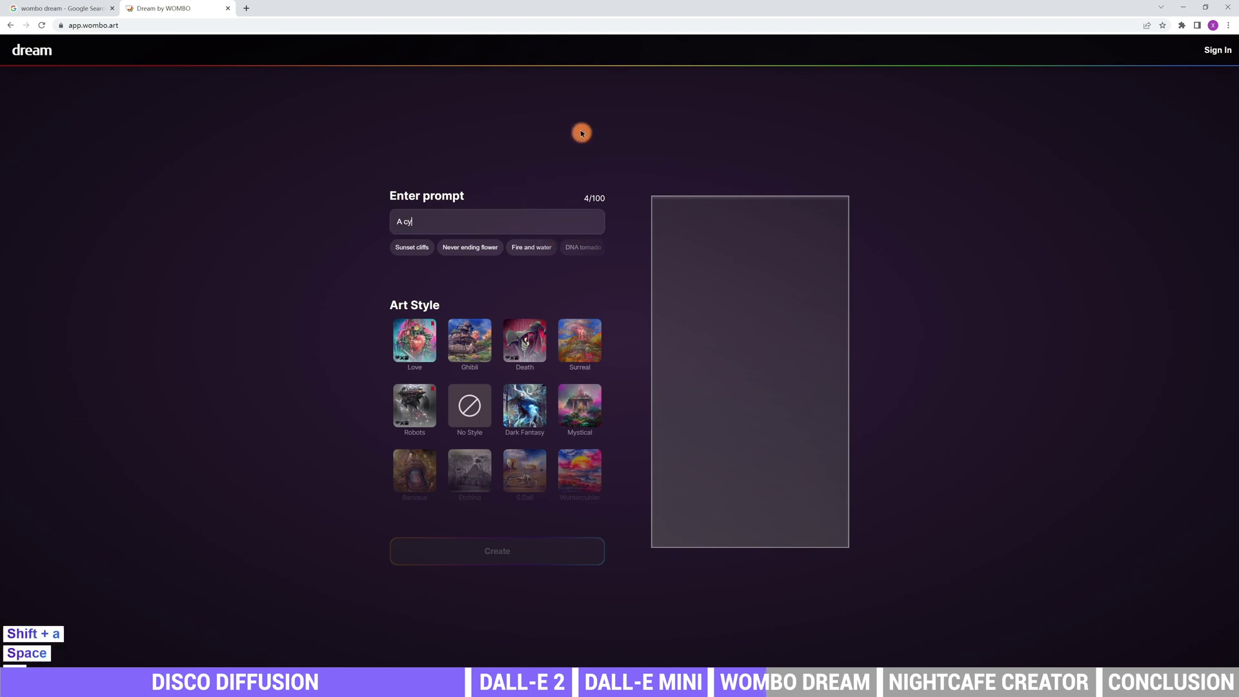
pyautogui.write('berpunk ')
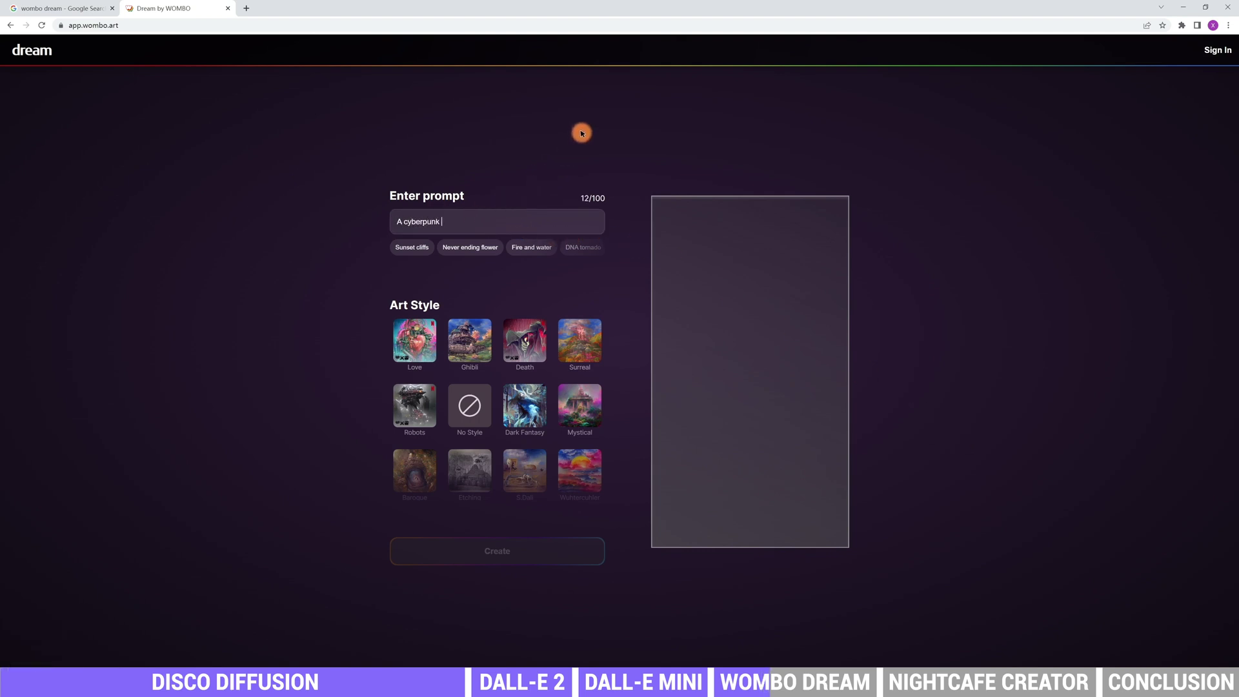
pyautogui.write('city with fl')
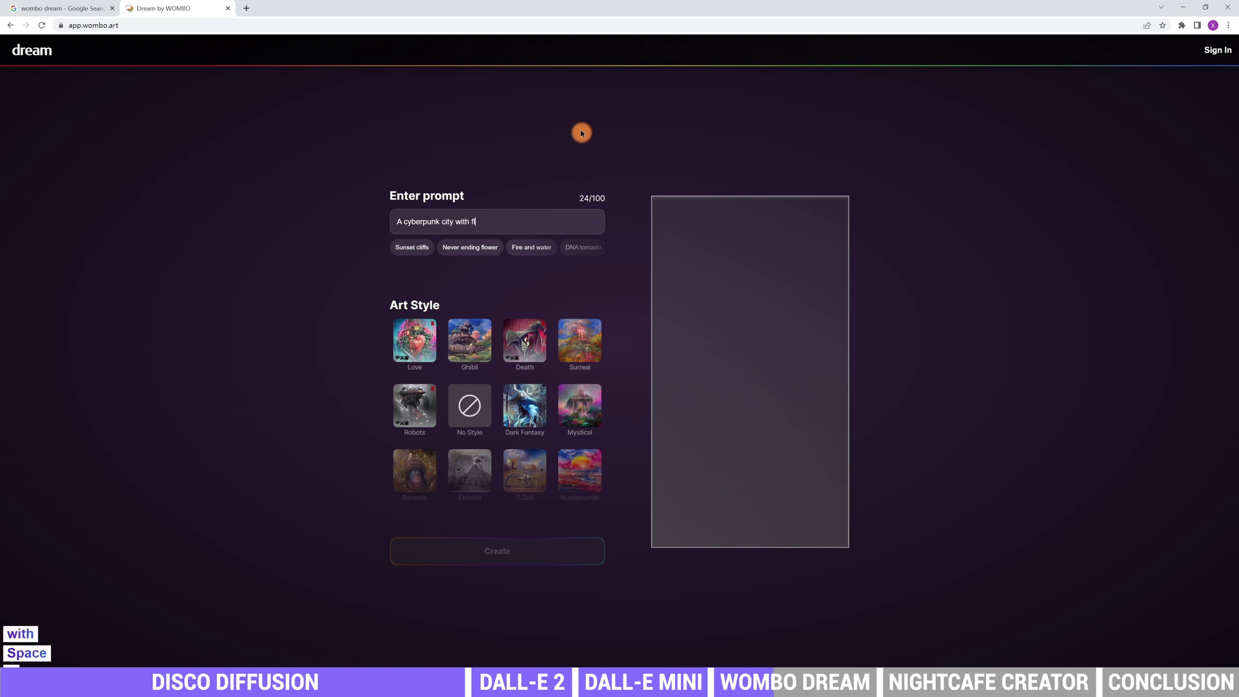
pyautogui.write('ying cars in the sky.')
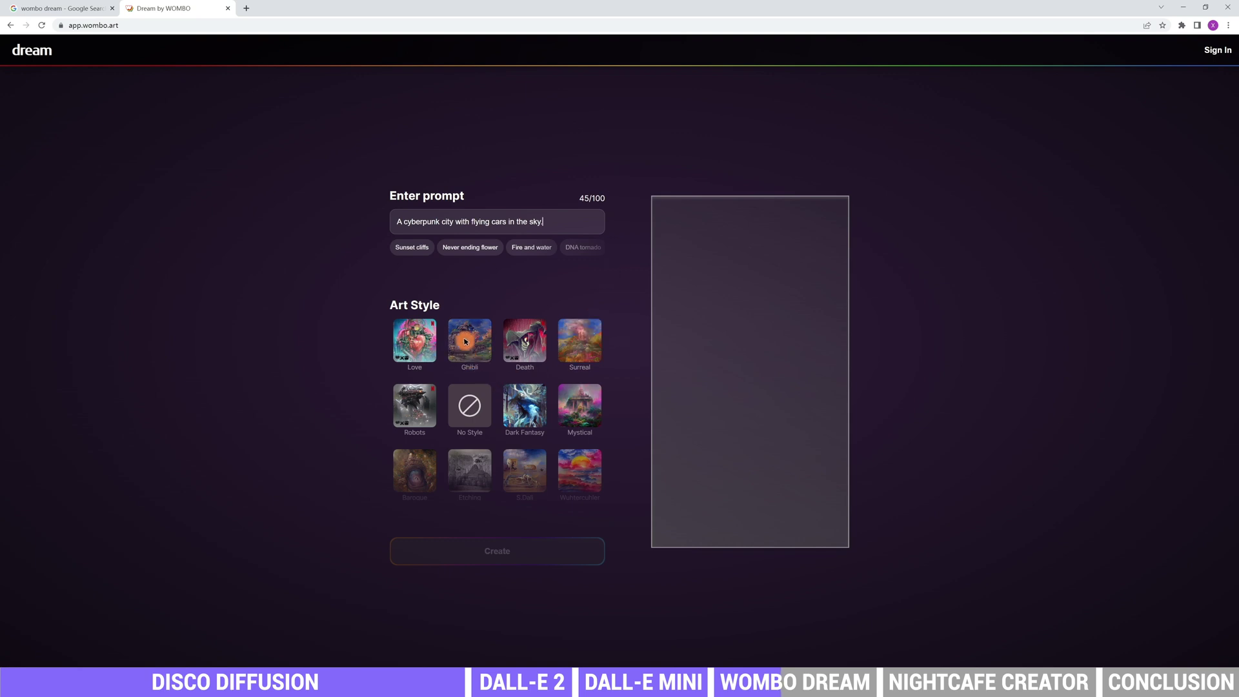
pyautogui.click(408, 403)
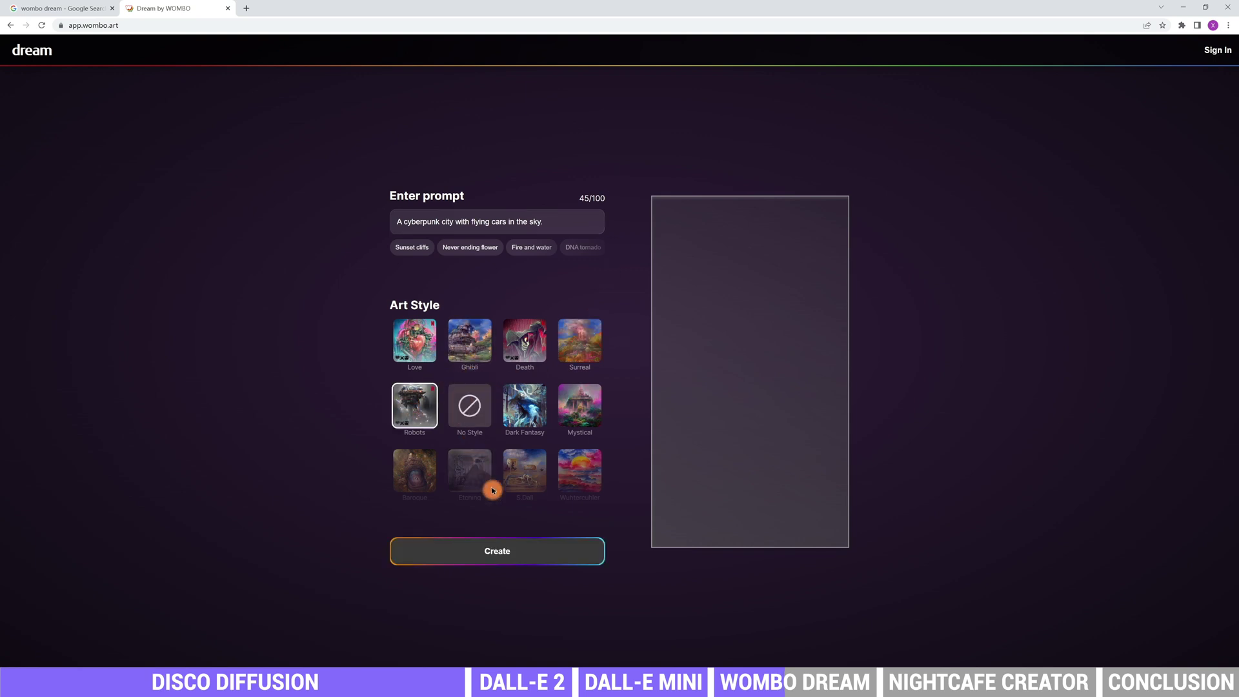
# Step: Create the Robots-style cyberpunk city artwork, then generate a new variation of it
pyautogui.click(488, 551)
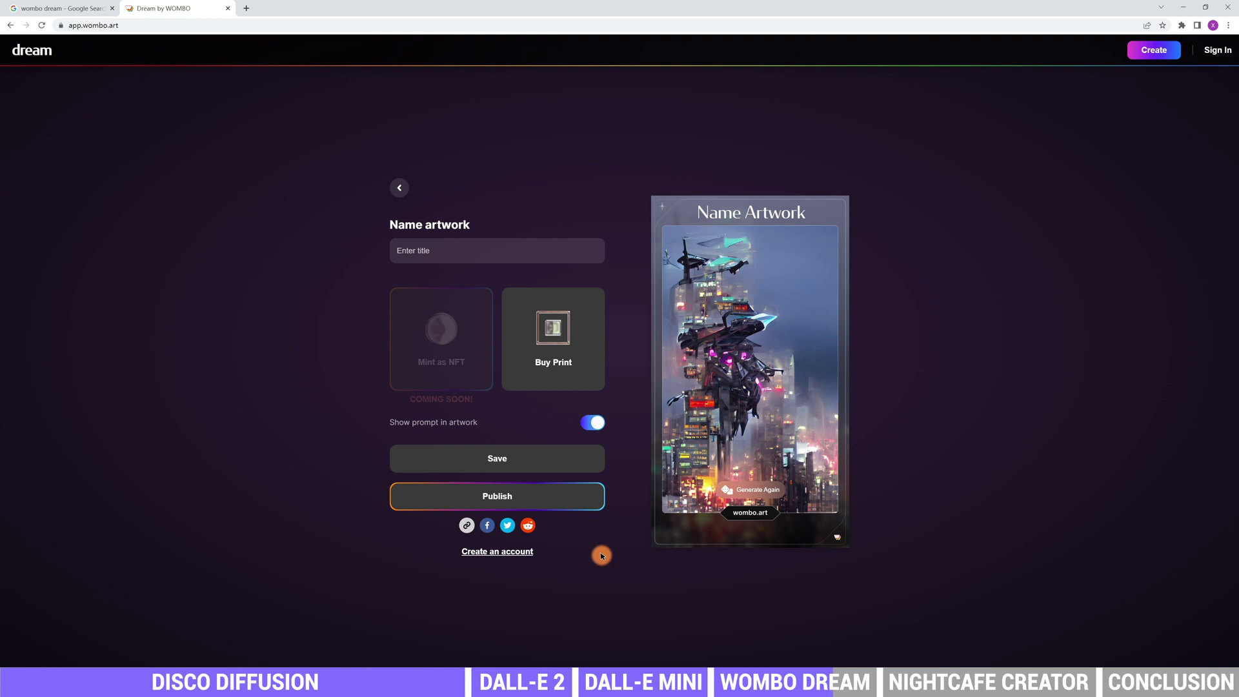
pyautogui.click(748, 488)
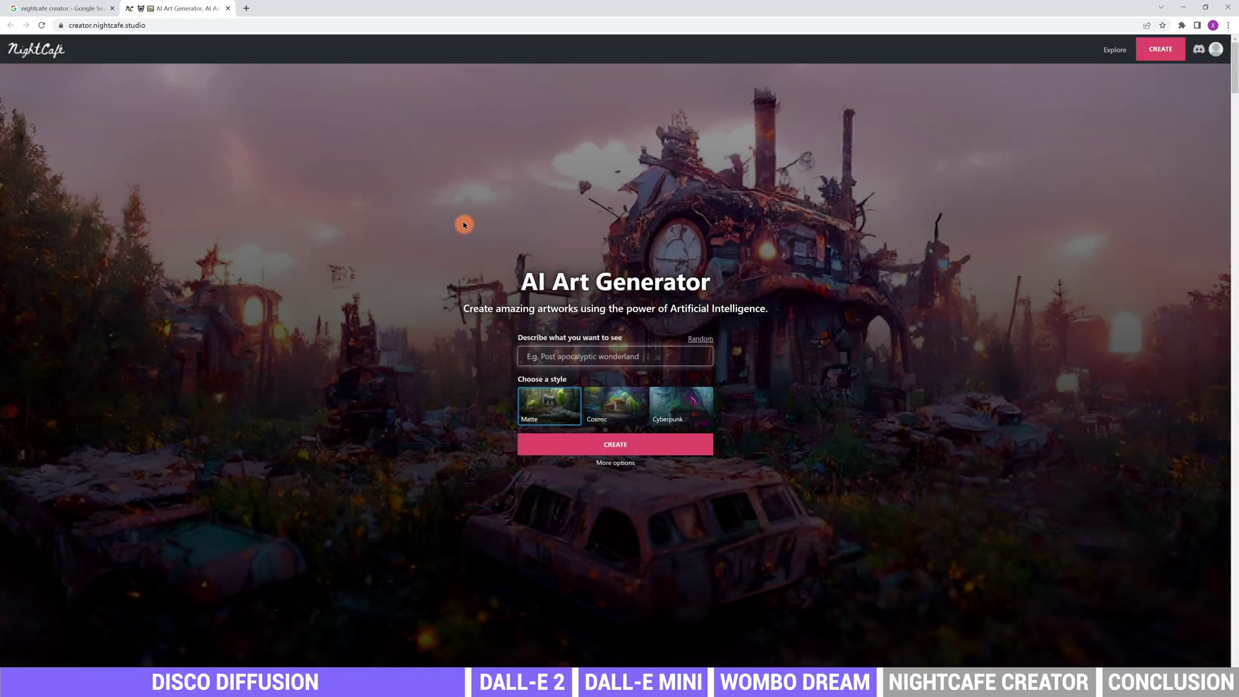
# Step: Type 'cyberpunk dragon' into the 'Describe what you want to see' field
pyautogui.click(561, 356)
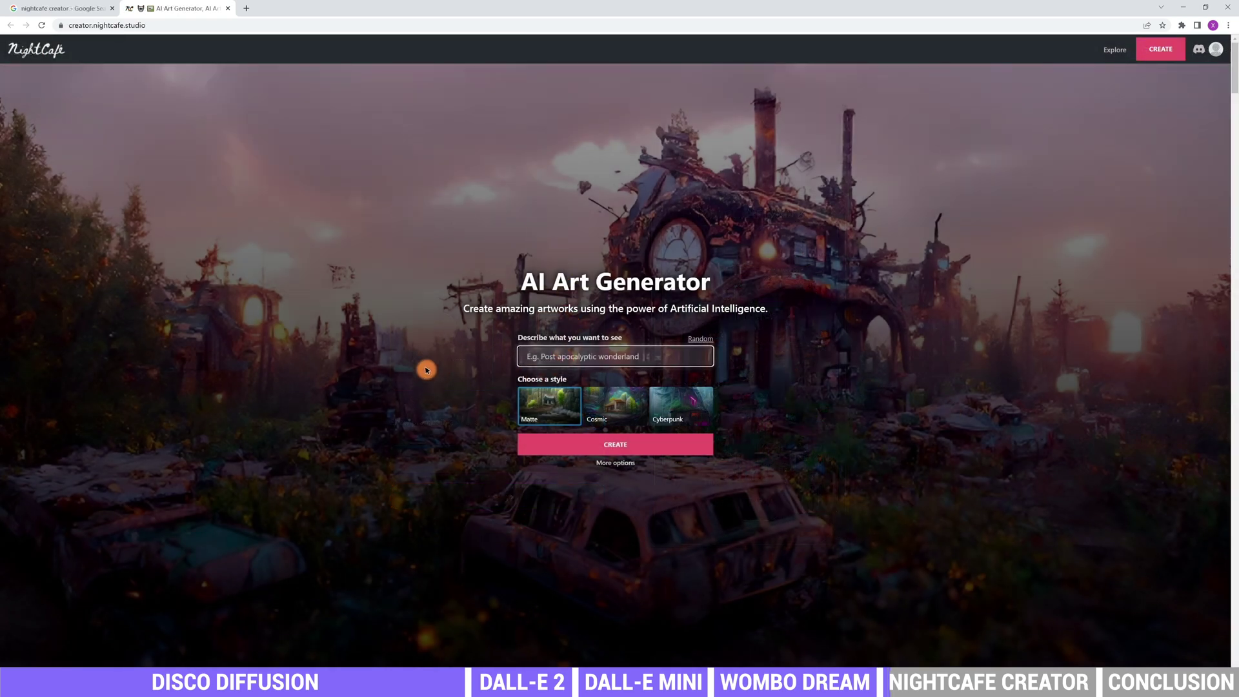
pyautogui.write('cyberpunk ')
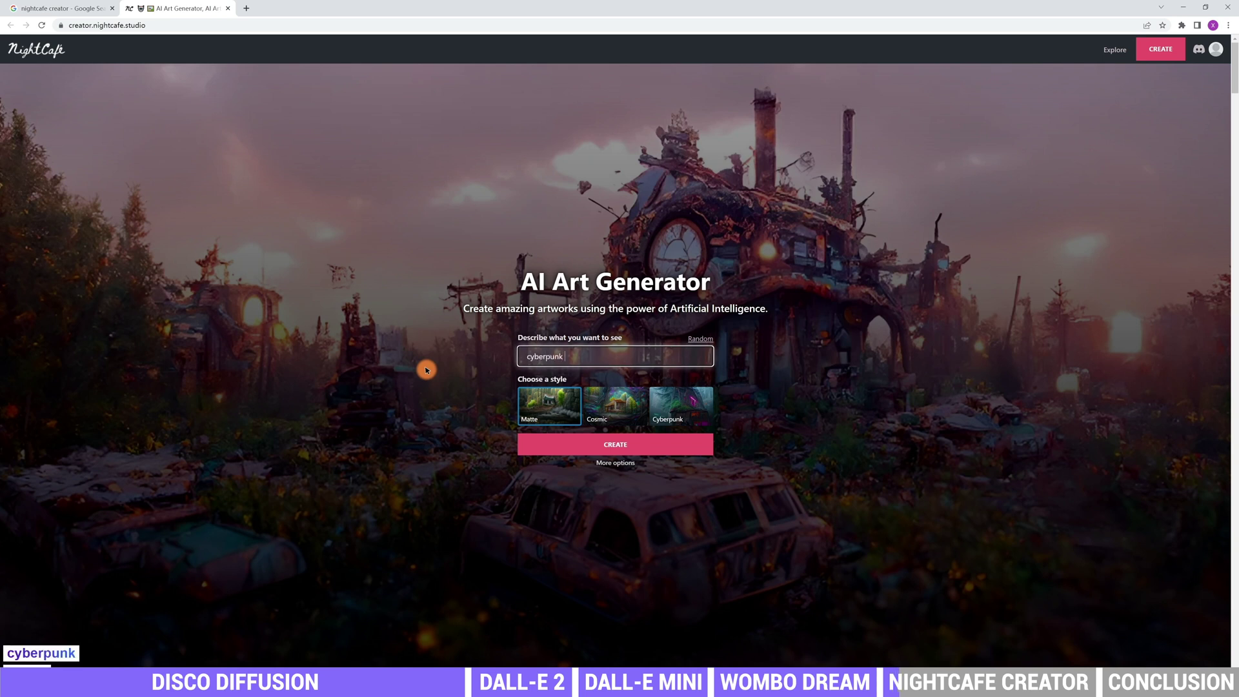
pyautogui.write('dragon')
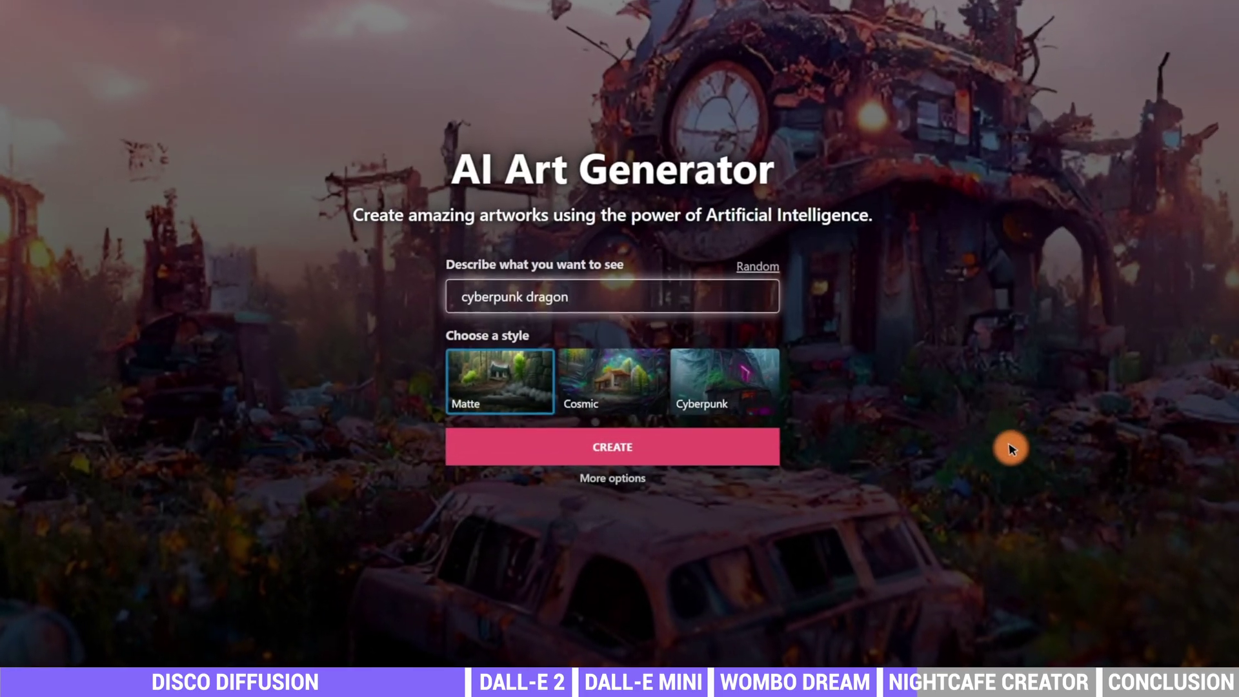
# Step: Show the advanced creation options and begin typing the cyberpunk dragon prompt
pyautogui.click(619, 477)
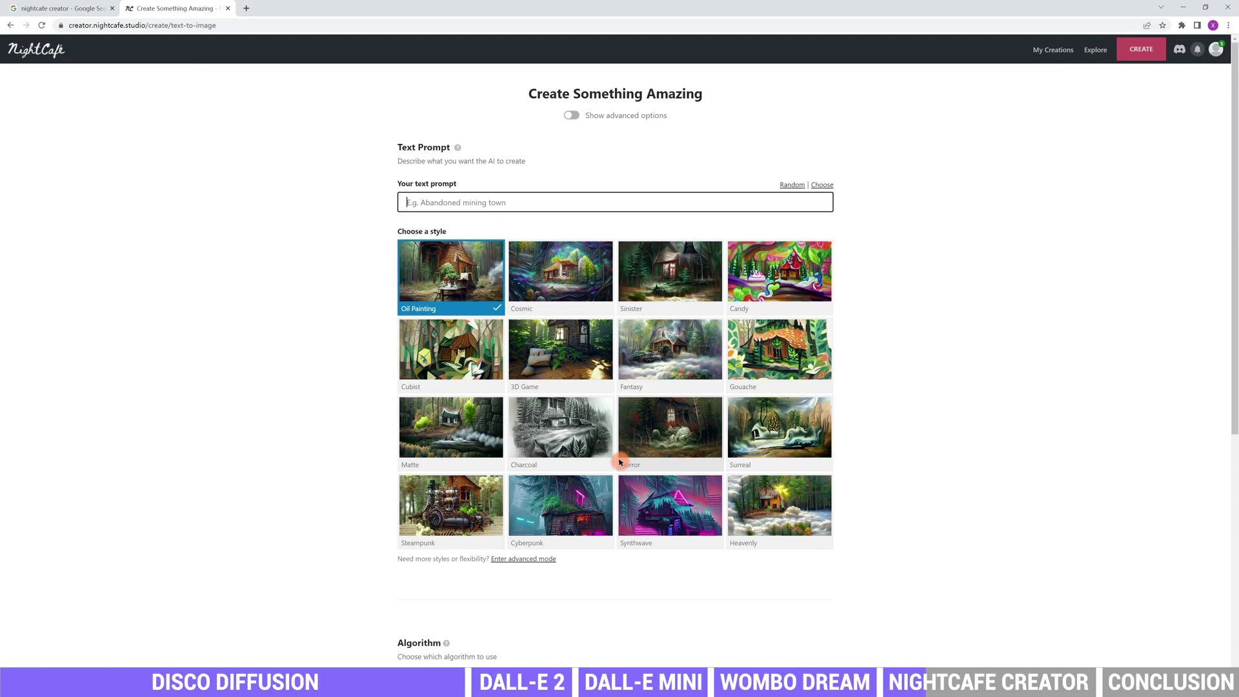
pyautogui.click(569, 116)
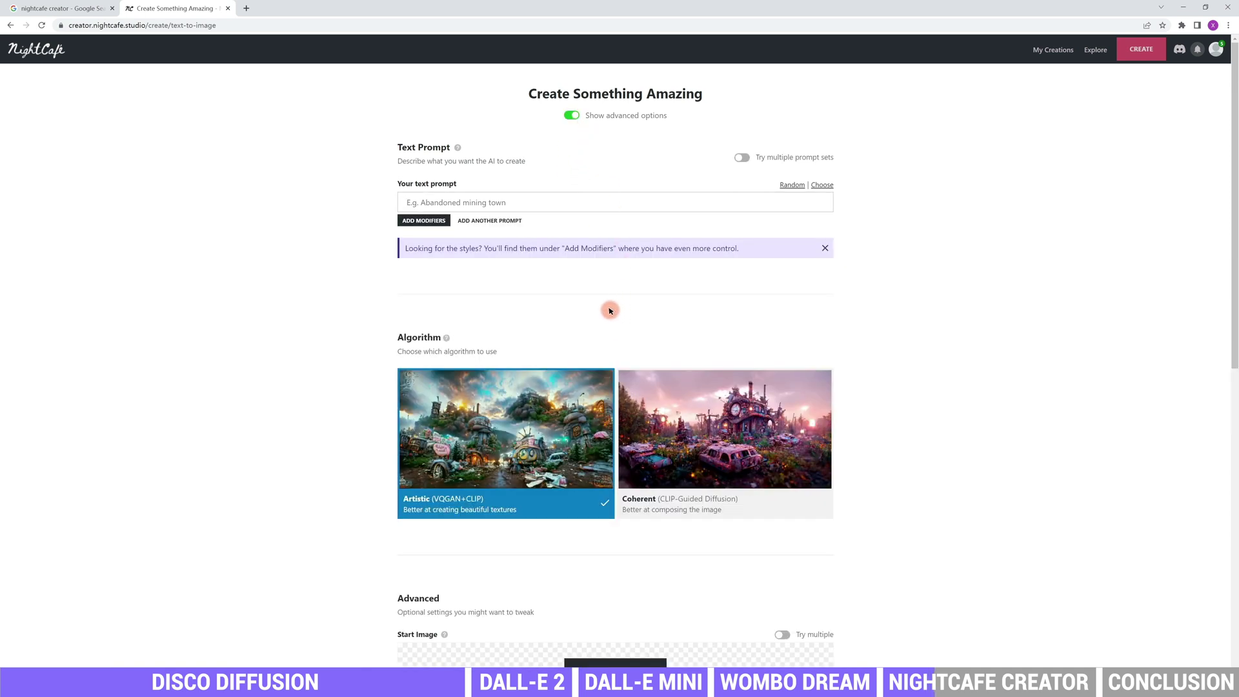
pyautogui.click(507, 202)
pyautogui.write('cyberpunk dragon')
# Step: Append the Cosmic modifier keywords to the prompt and keep the Artistic algorithm
pyautogui.click(423, 220)
pyautogui.click(569, 330)
pyautogui.click(716, 542)
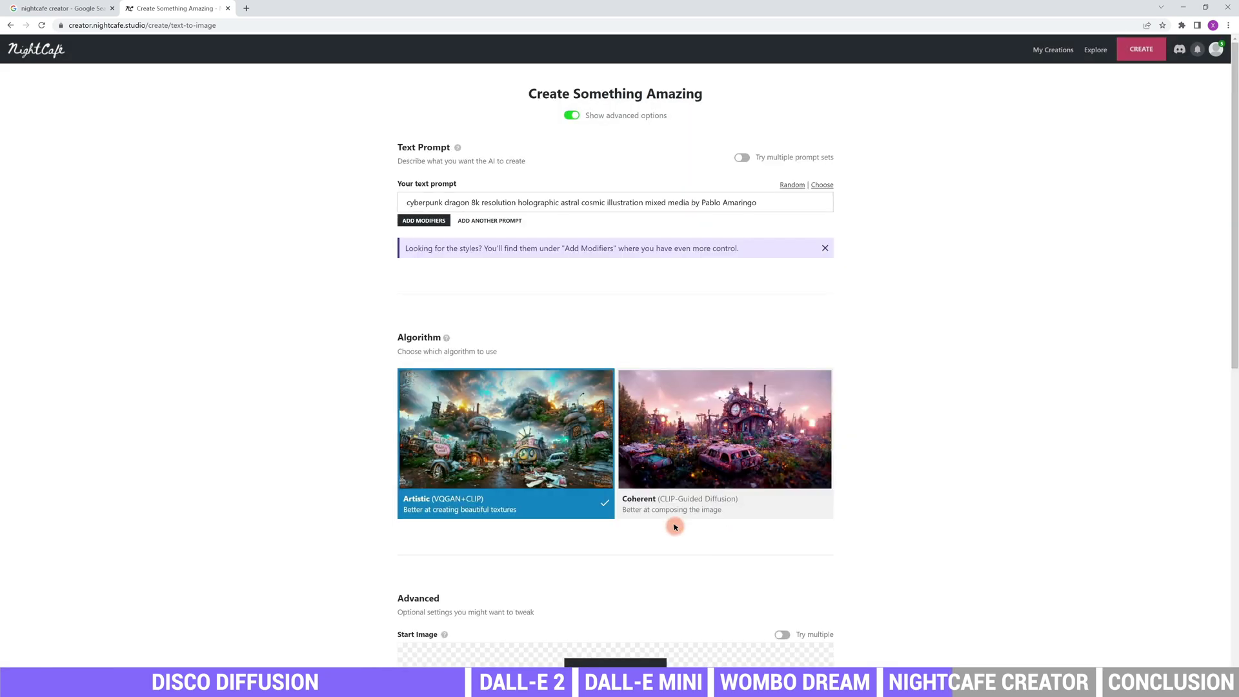
pyautogui.click(674, 407)
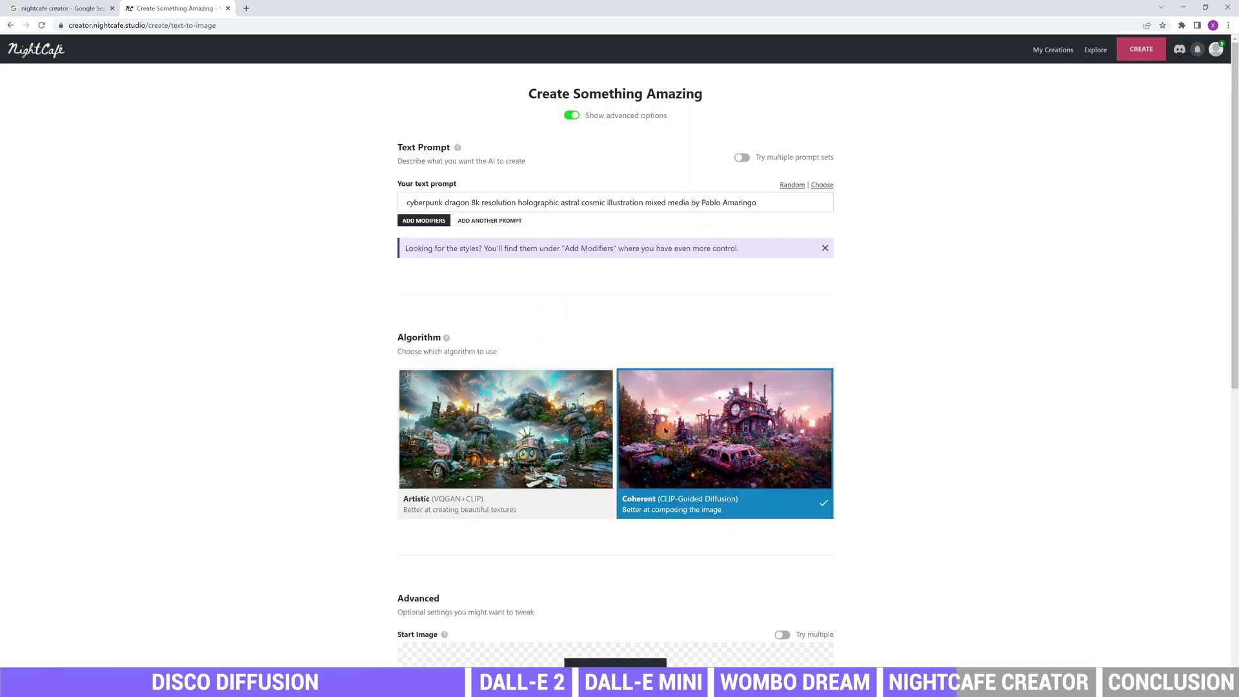
pyautogui.click(505, 432)
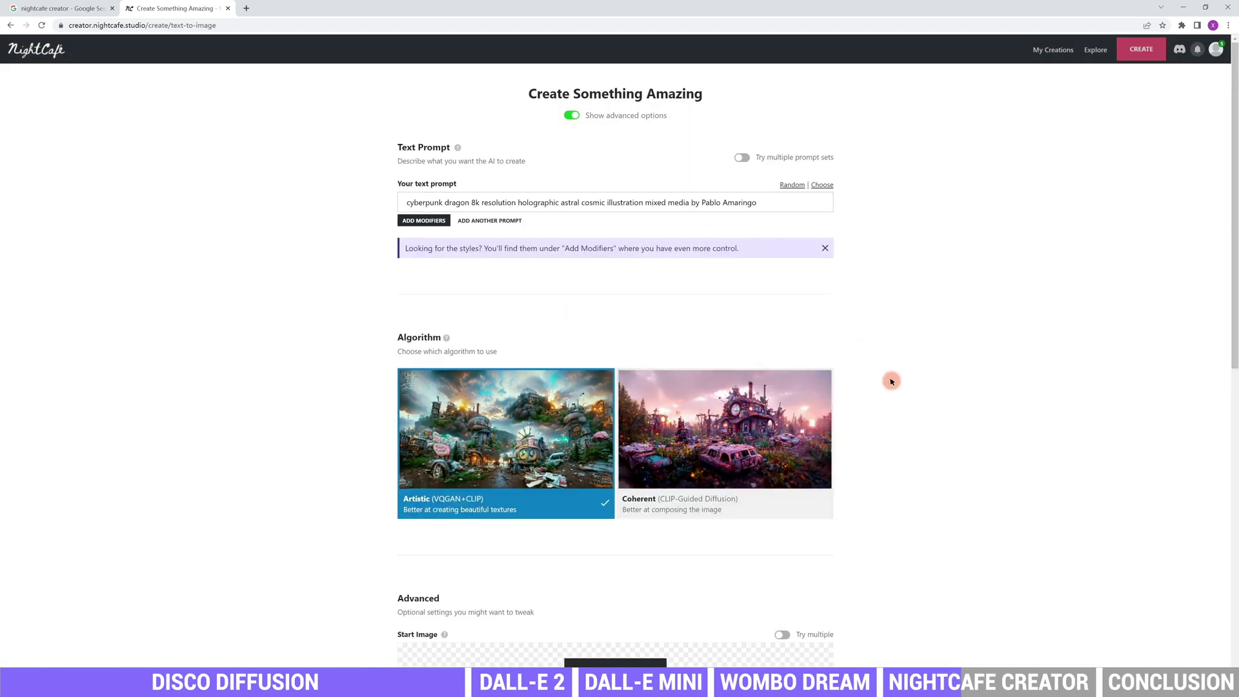
# Step: Toggle multiple start images on and back off in the Advanced section
pyautogui.scroll(-5, 887, 380)
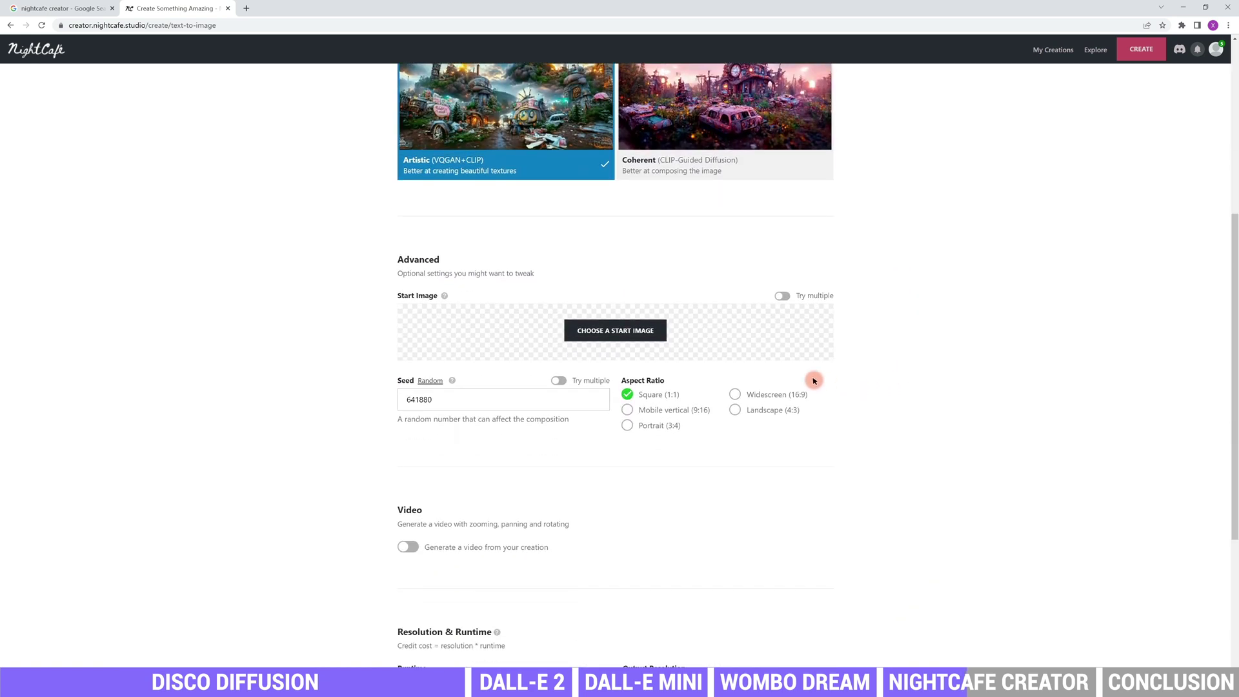
pyautogui.click(782, 296)
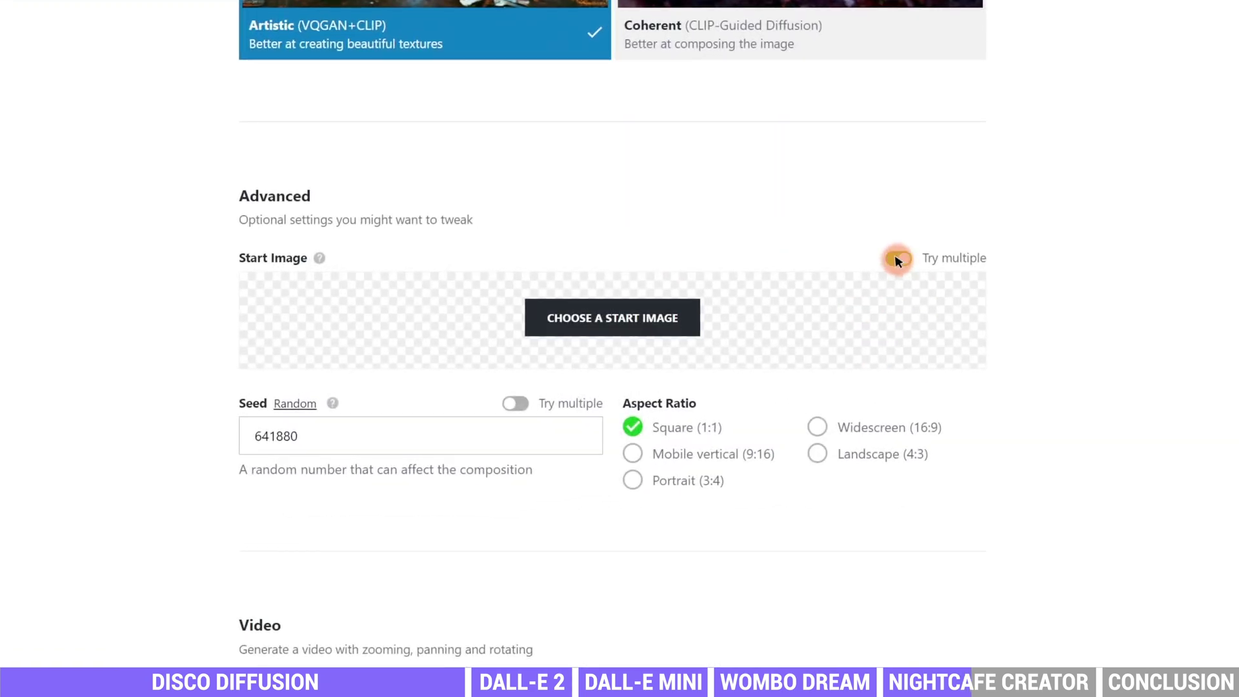
pyautogui.click(896, 258)
# Step: Choose the Eiffel Tower library photo as the creation's start image
pyautogui.click(631, 315)
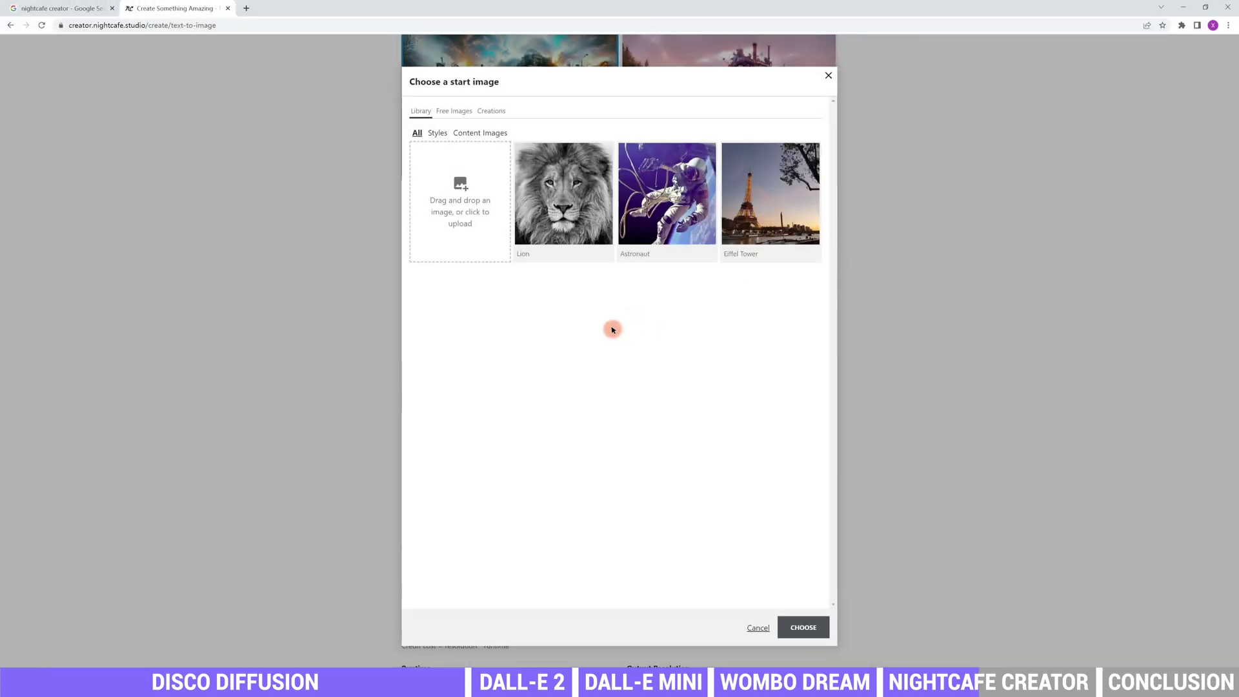
pyautogui.click(775, 213)
pyautogui.click(454, 111)
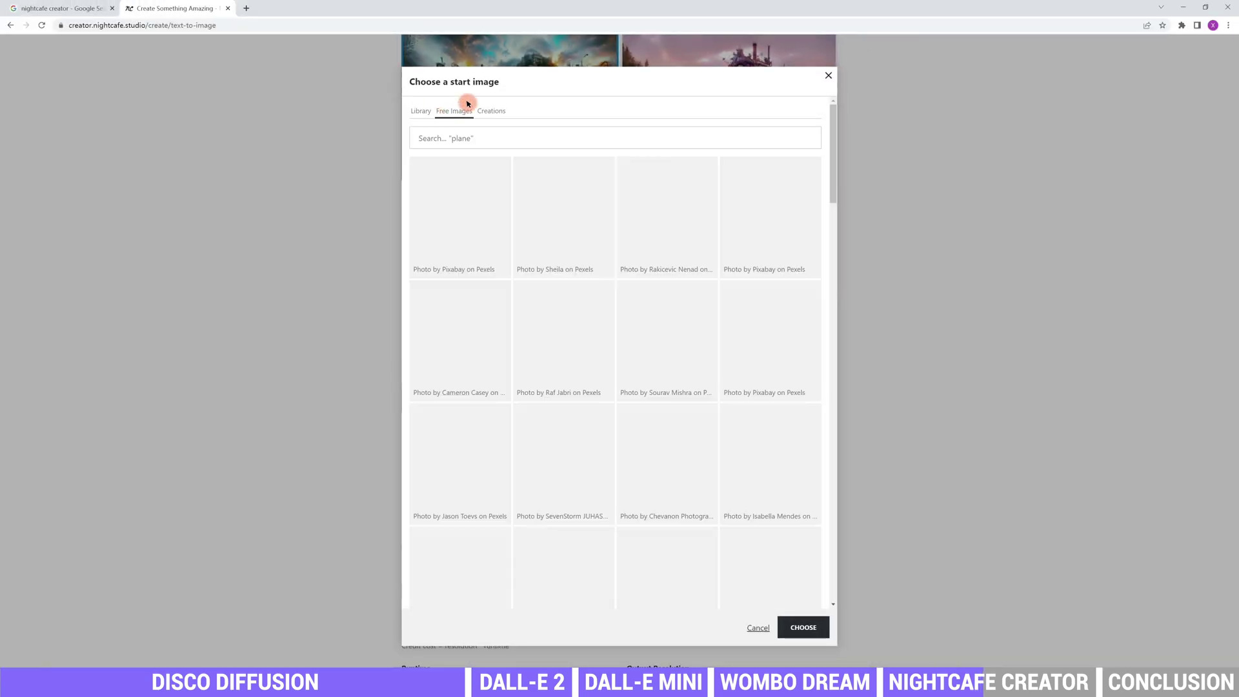
pyautogui.scroll(-7, 490, 258)
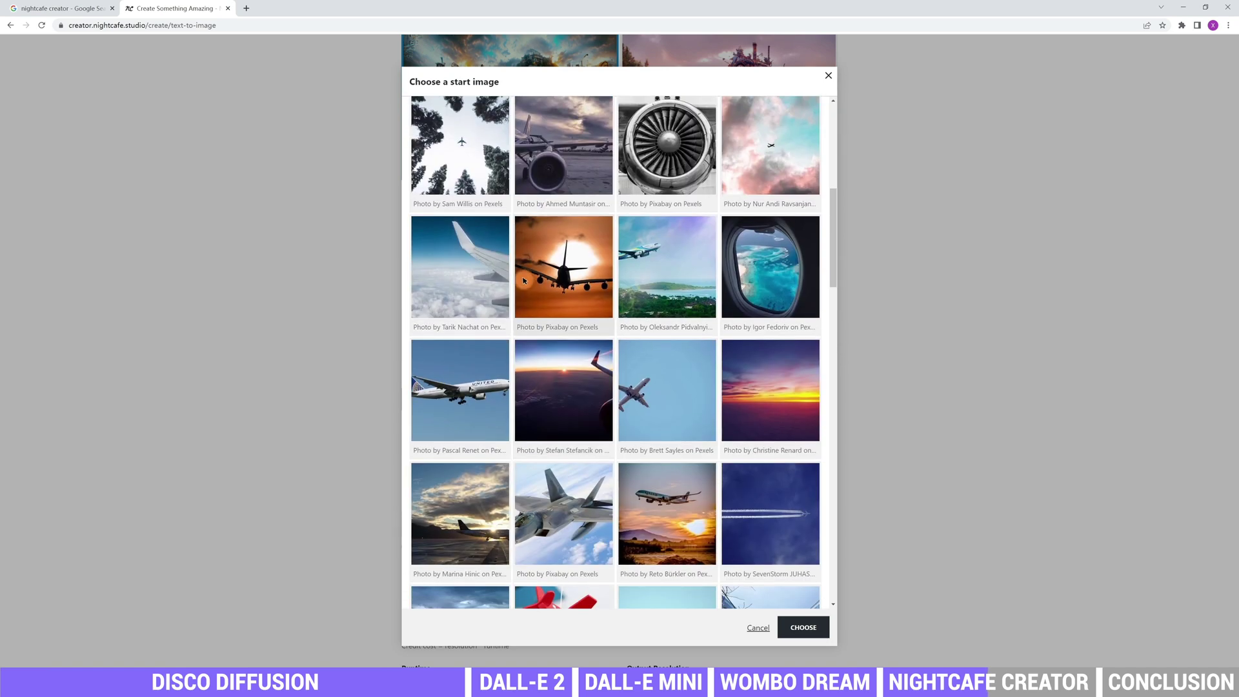
pyautogui.scroll(7, 453, 174)
pyautogui.click(420, 111)
pyautogui.click(803, 627)
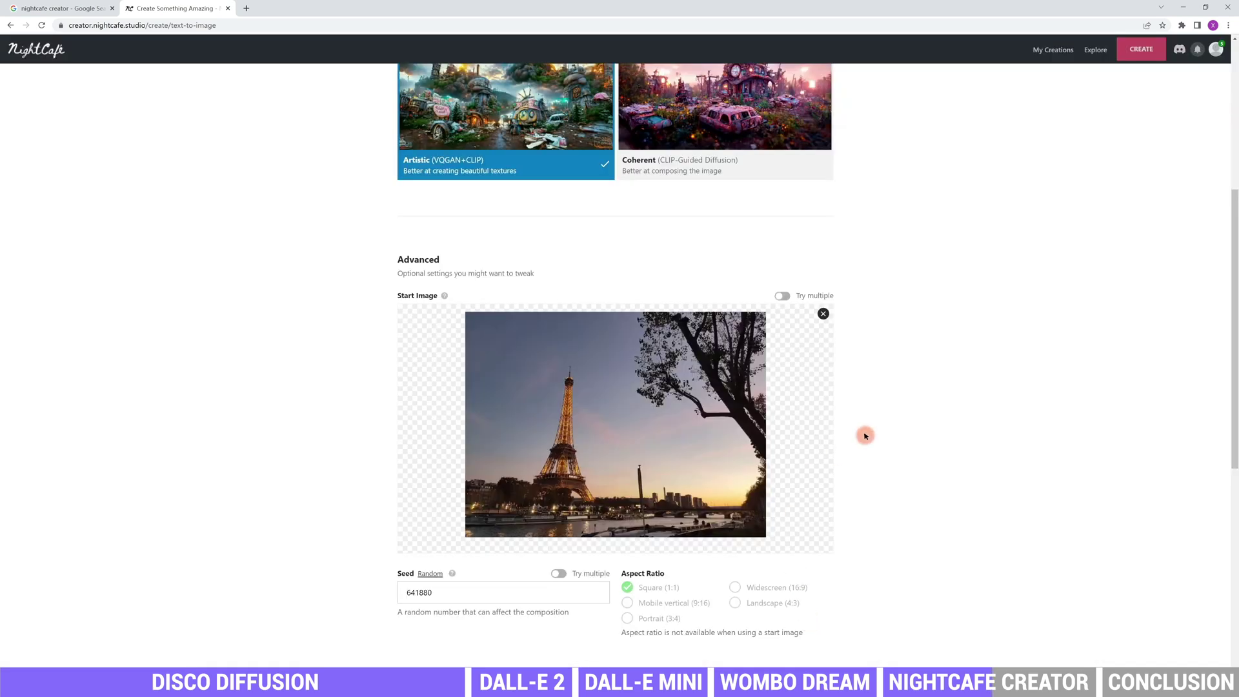
pyautogui.scroll(-3, 686, 459)
pyautogui.scroll(-1, 687, 459)
pyautogui.scroll(-1, 708, 440)
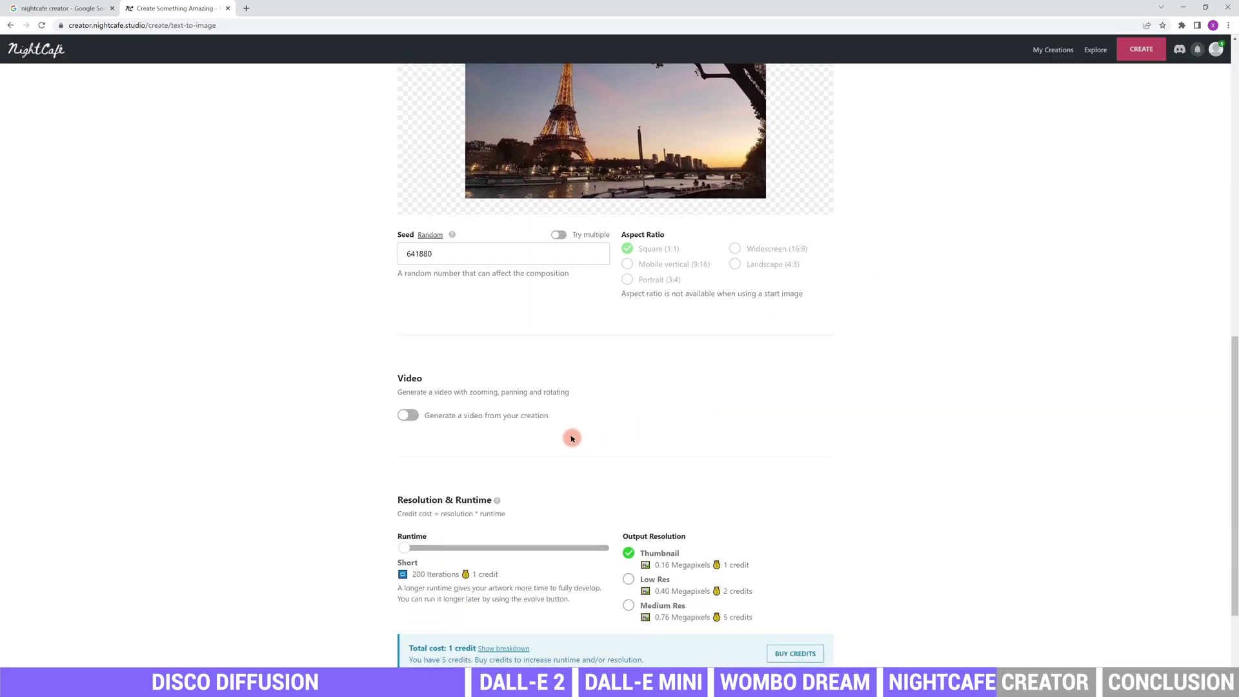
# Step: Turn on 'Generate a video from your creation' and move down to the animation settings
pyautogui.click(408, 415)
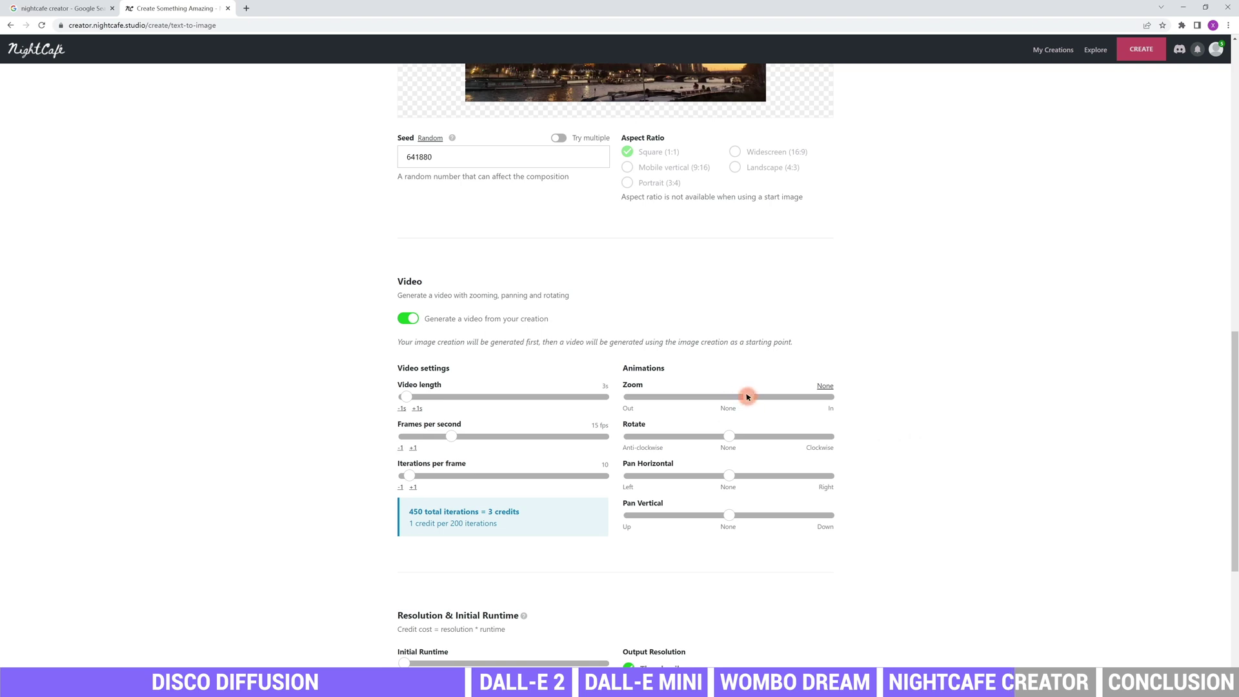
pyautogui.scroll(-3, 960, 407)
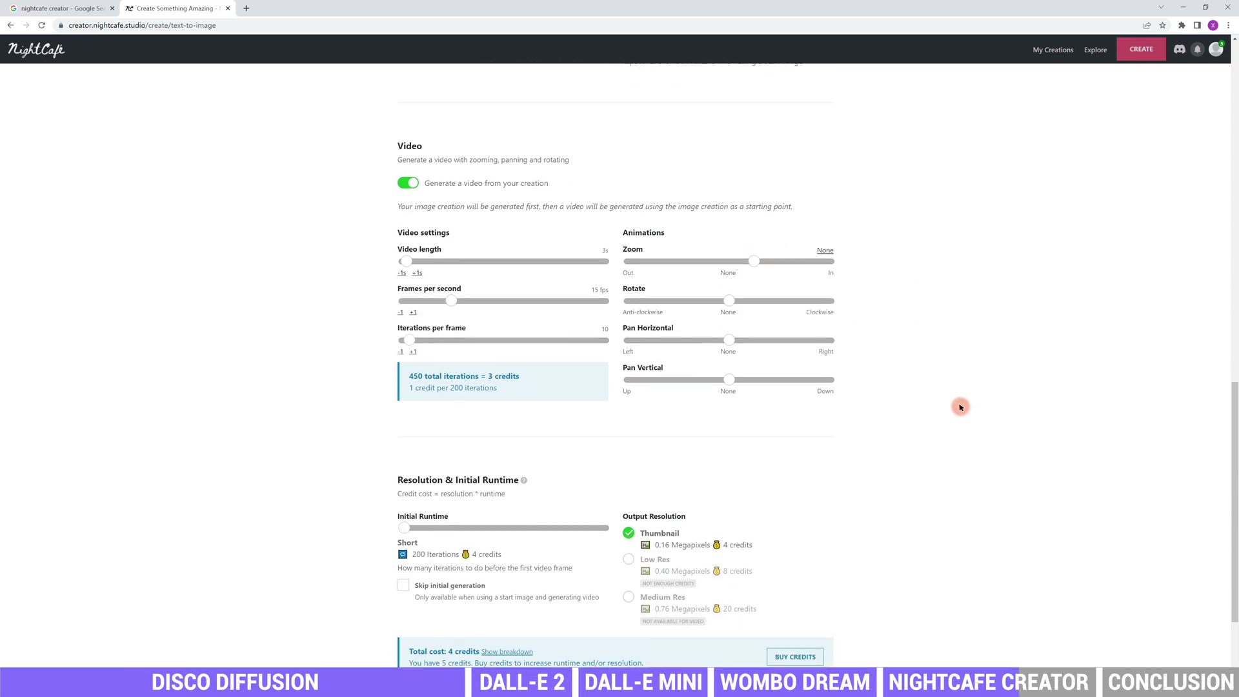
pyautogui.scroll(-1, 958, 407)
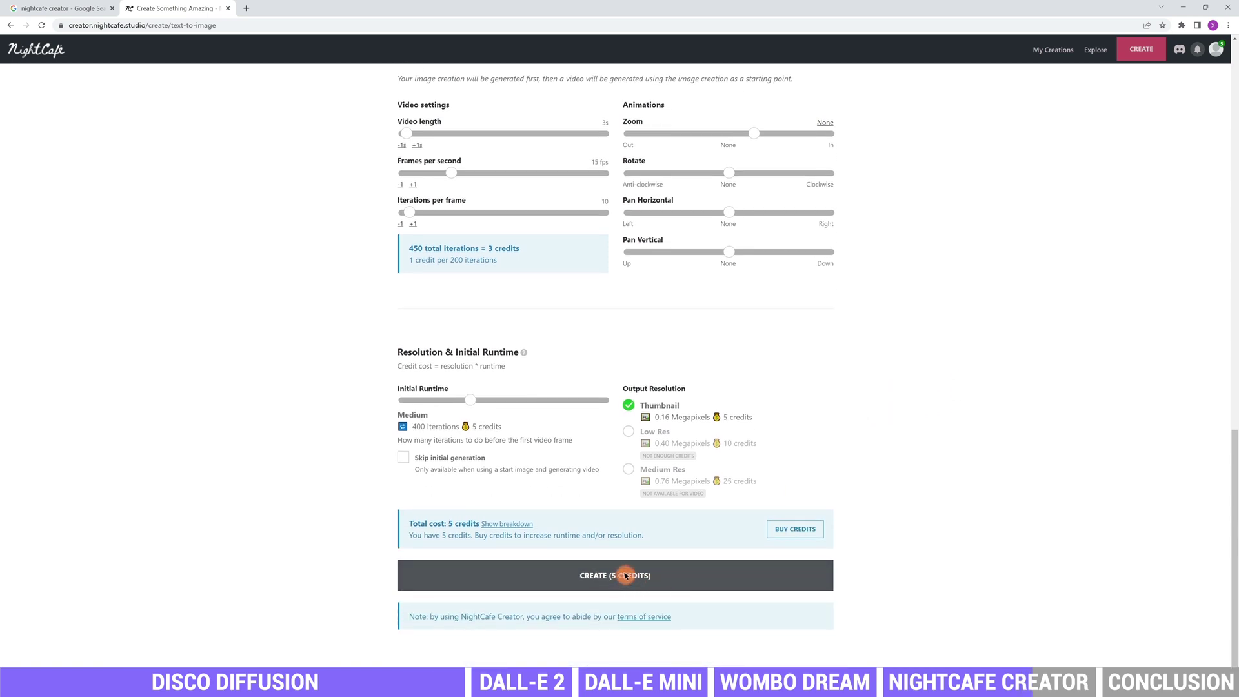
# Step: Submit the 5-credit dragon creation and open its detail page to watch rendering progress
pyautogui.click(618, 575)
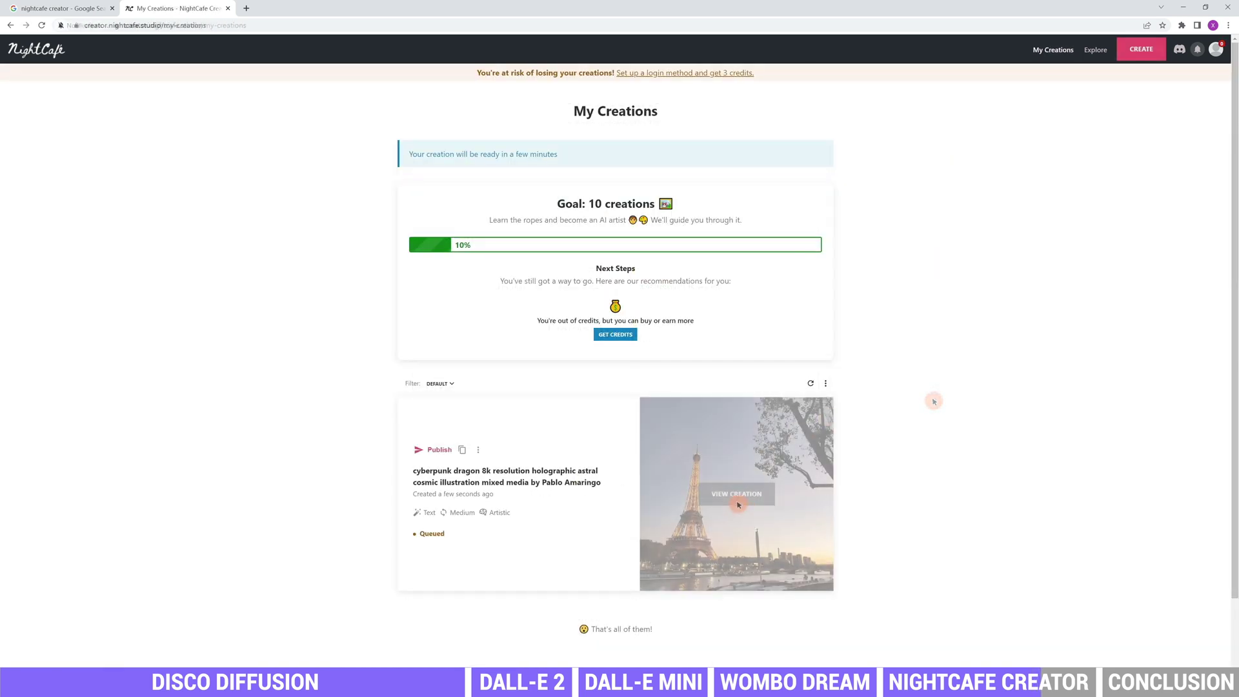
pyautogui.click(737, 495)
pyautogui.scroll(-4, 708, 304)
pyautogui.scroll(-7, 708, 305)
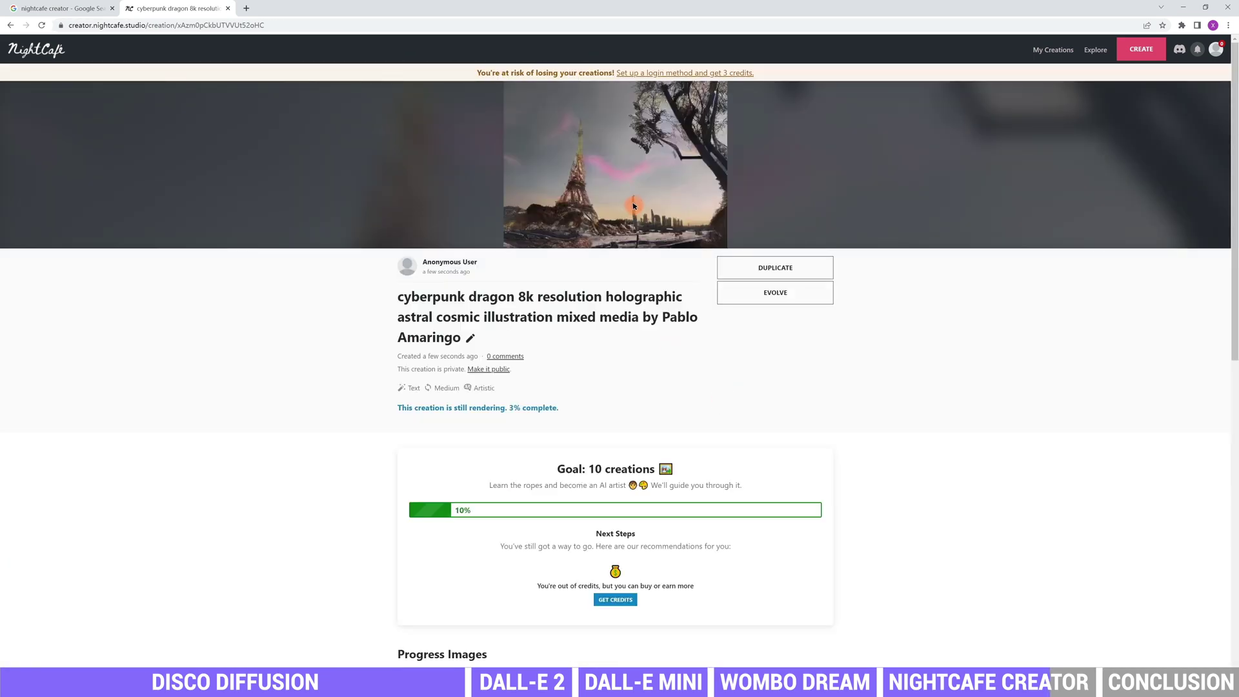